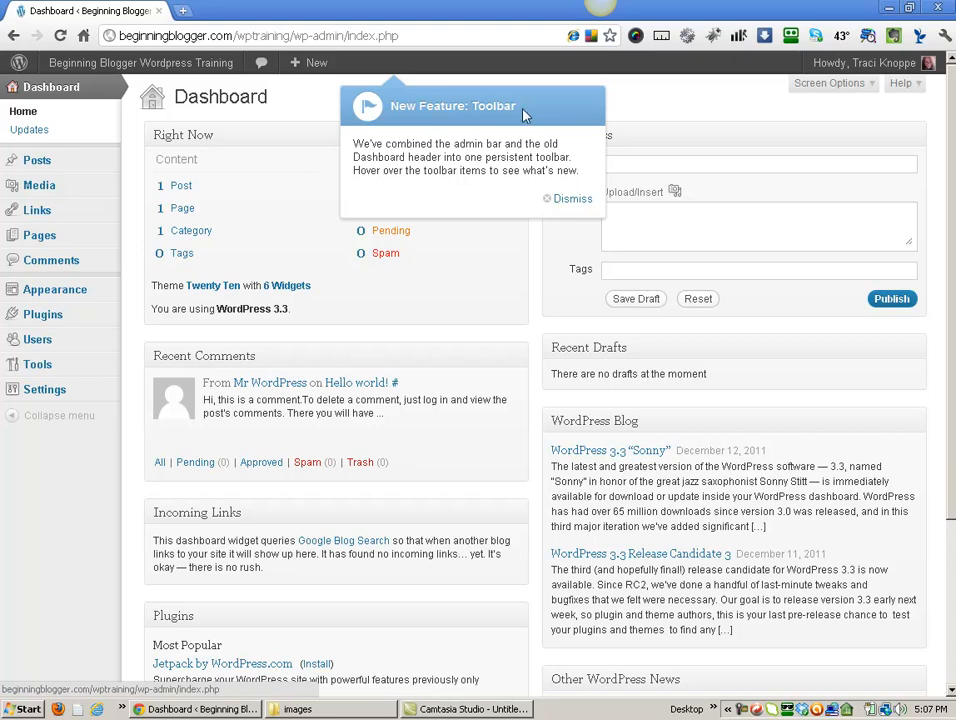
- Dismiss the new toolbar feature notice and open the list of all posts
mouse_move(111, 65)
mouse_move(318, 68)
left_click(576, 199)
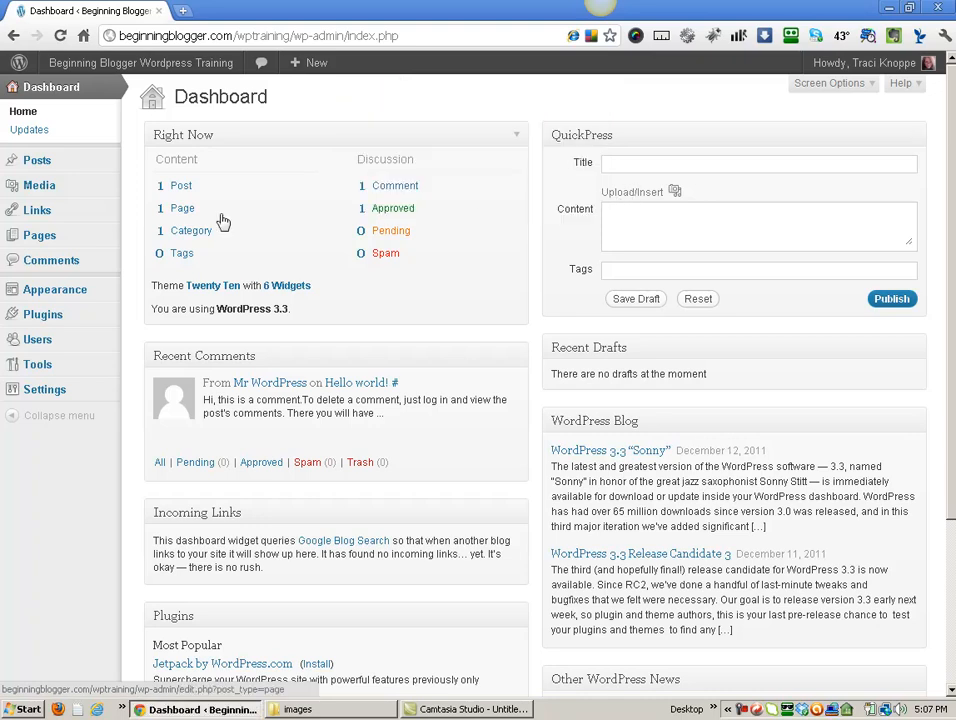
mouse_move(108, 163)
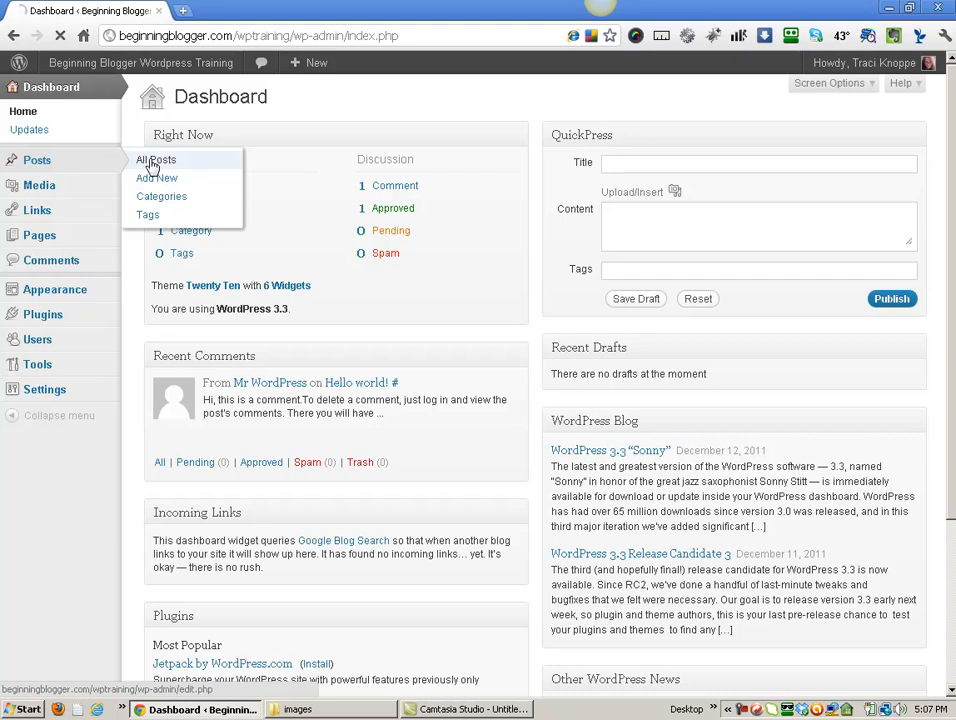
left_click(143, 159)
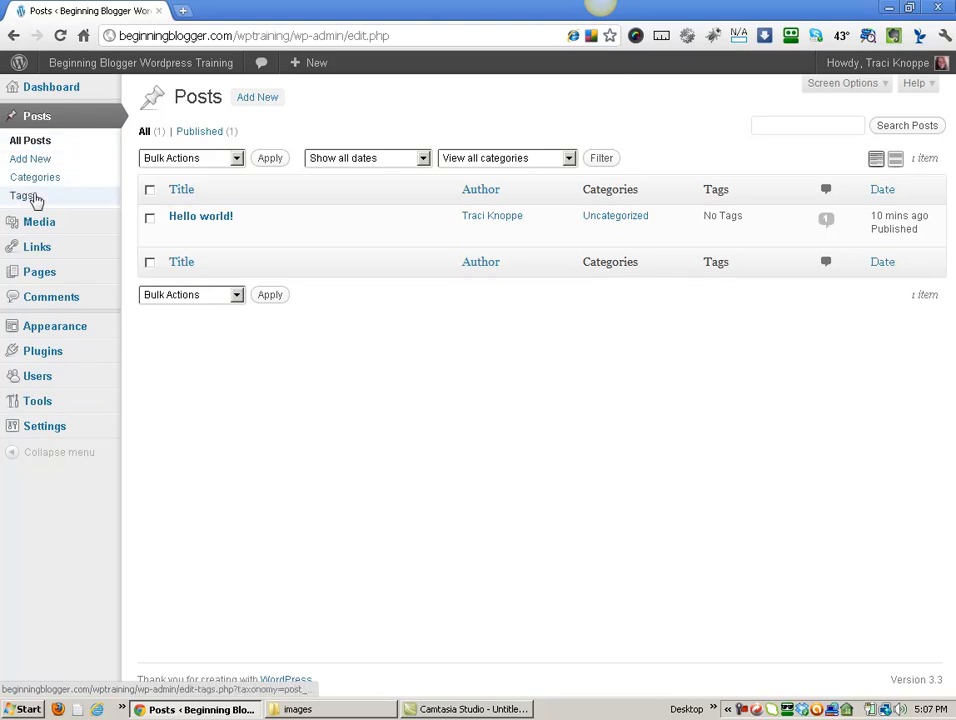
- Open the "Hello world!" post for editing and dismiss the updated media uploader notice
mouse_move(90, 220)
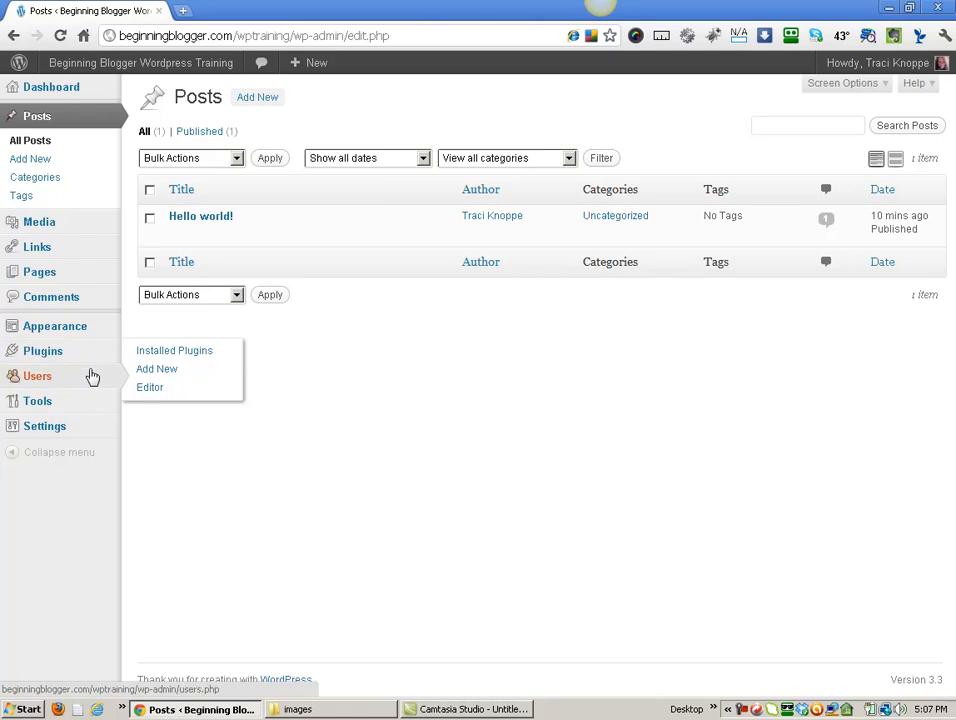
mouse_move(93, 436)
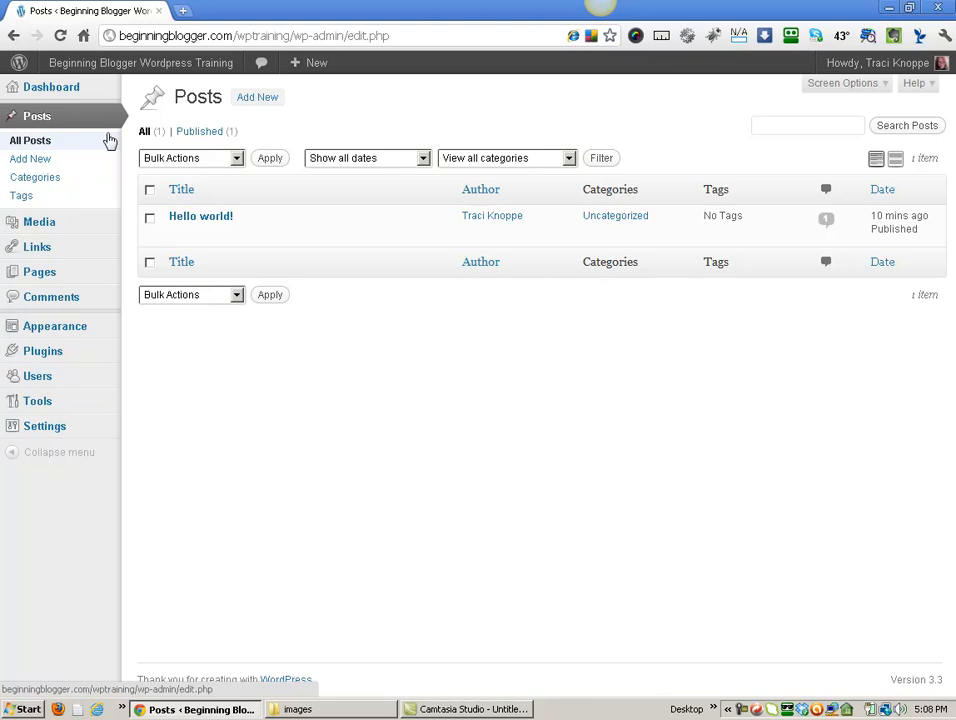
mouse_move(102, 348)
mouse_move(125, 325)
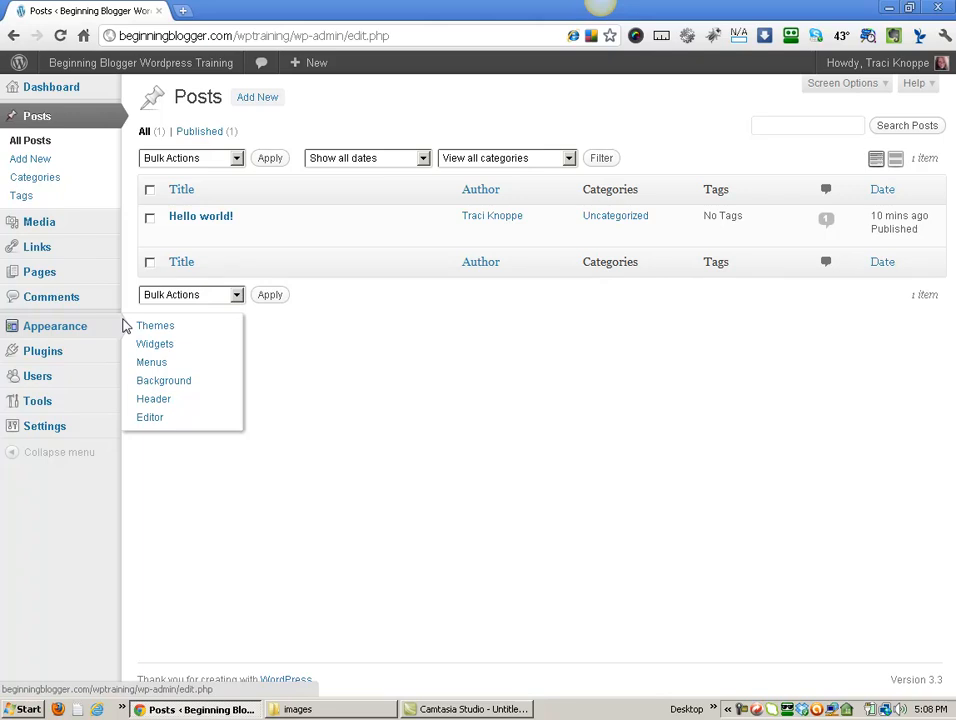
mouse_move(172, 249)
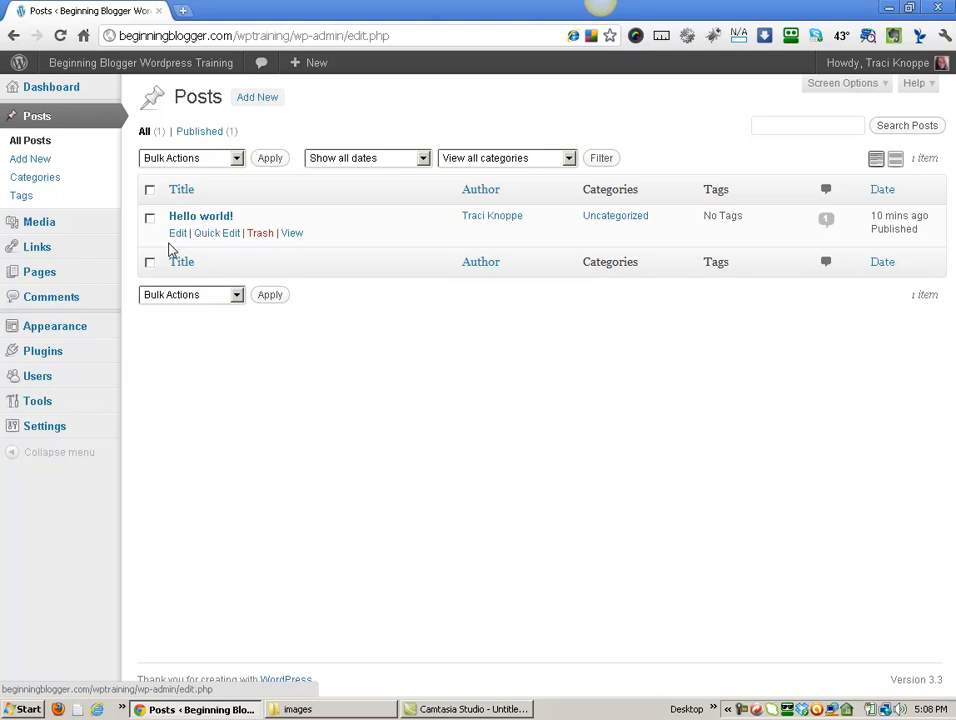
mouse_move(82, 271)
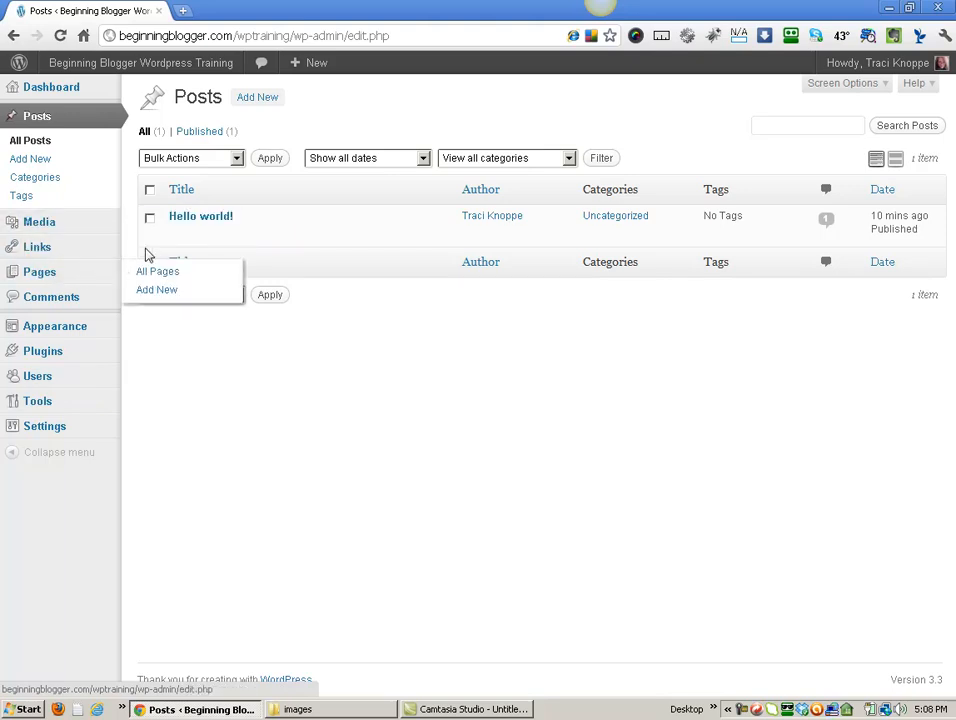
left_click(176, 236)
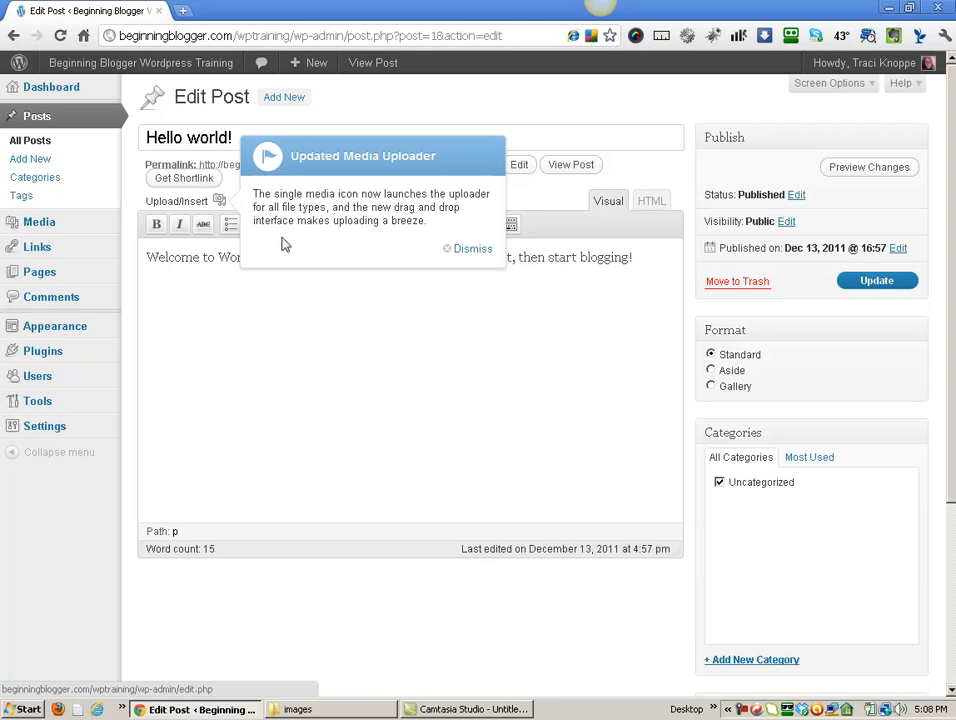
left_click(473, 249)
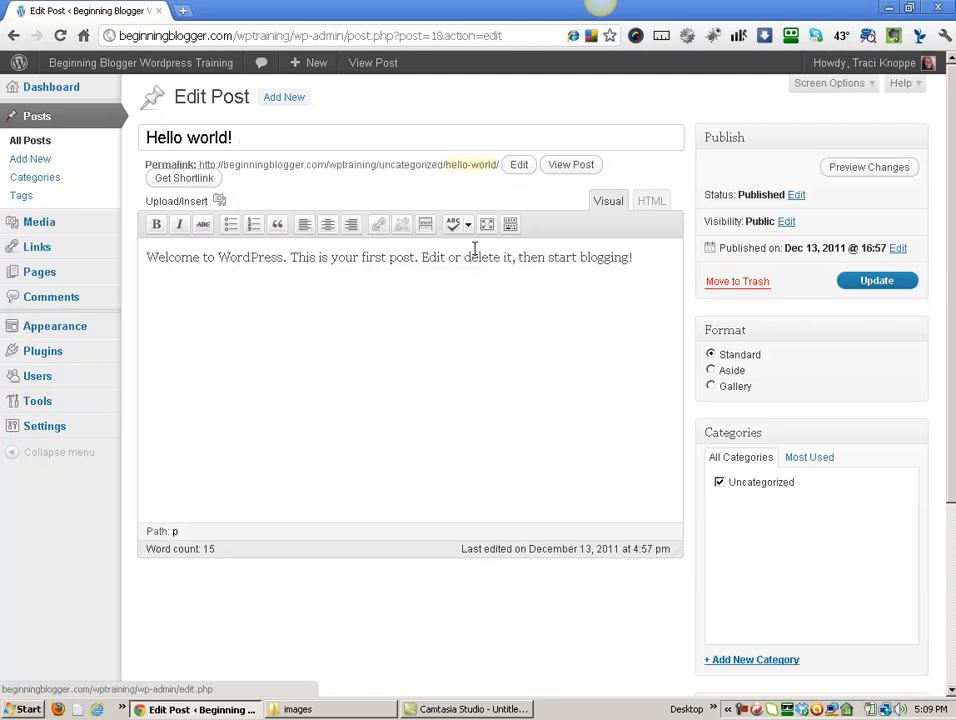
- Start a new line after the welcome sentence in the post body
left_click(155, 287)
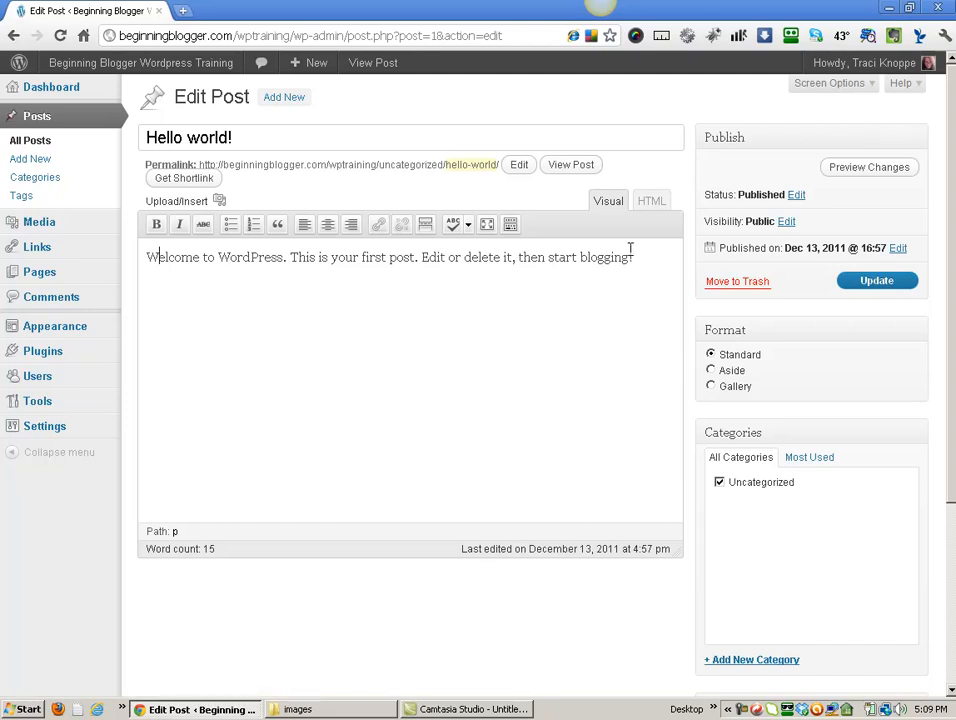
left_click(659, 266)
key("Return")
- Upload the christmas-gifts image from the computer's images folder to the post
left_click(219, 203)
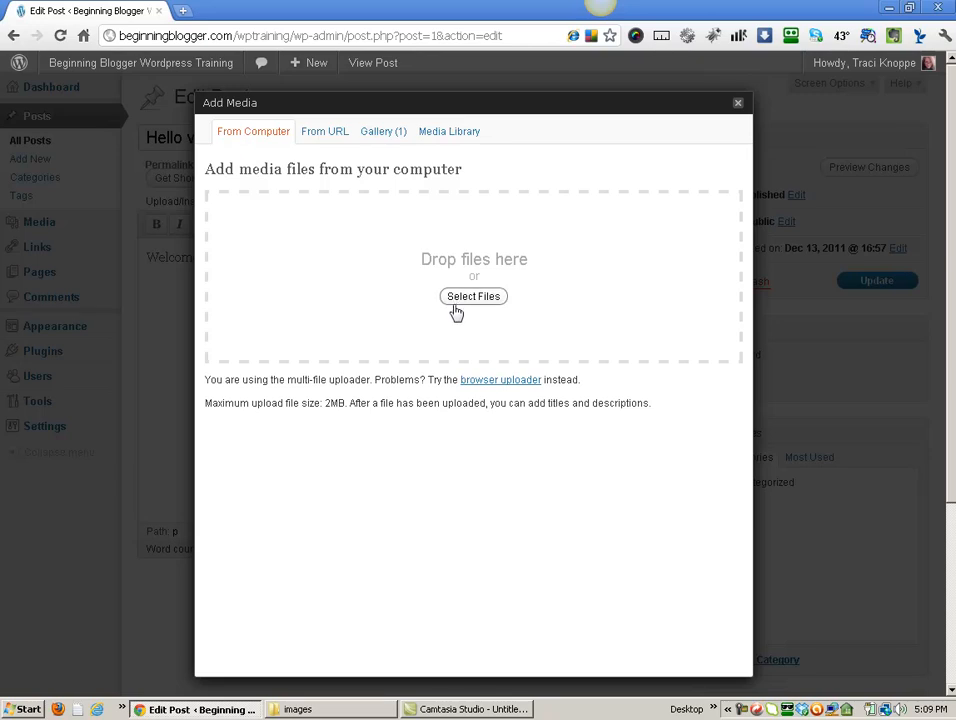
left_click(310, 711)
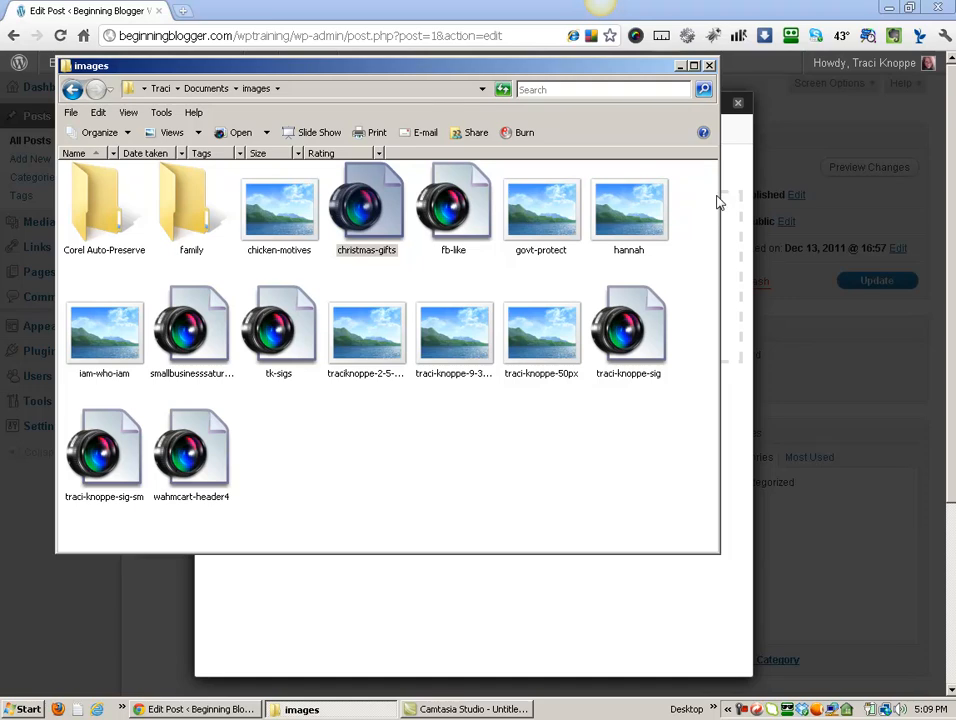
left_click_drag(720, 198, 423, 212)
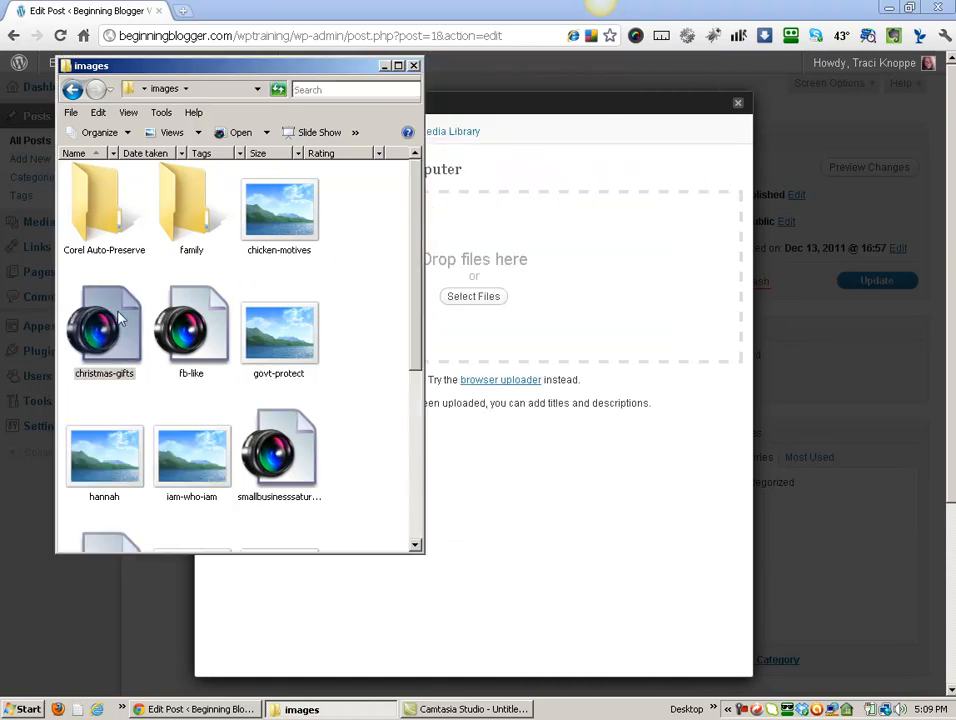
left_click_drag(107, 320, 617, 240)
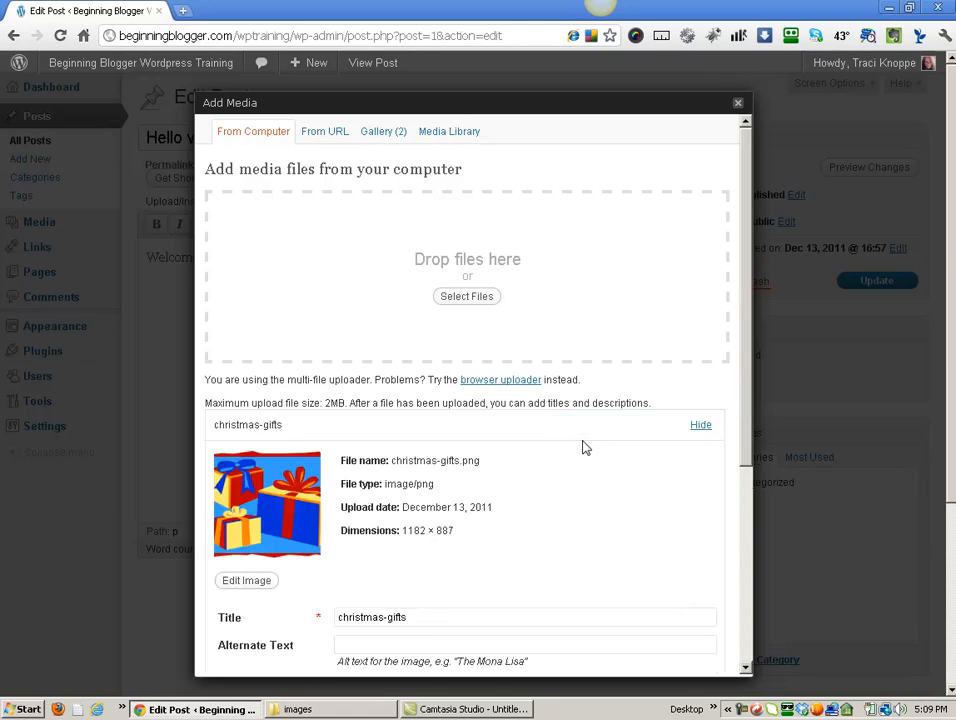
- Set the uploaded image's alternate text to "christmas gifts"
scroll(398, 485, "down", 3)
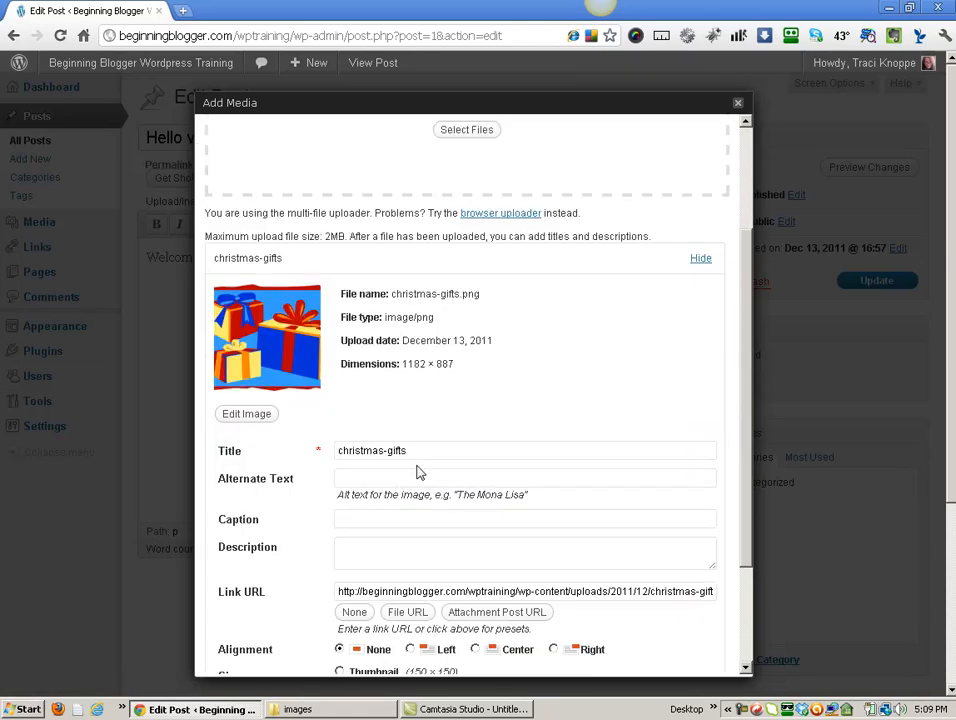
scroll(418, 465, "down", 2)
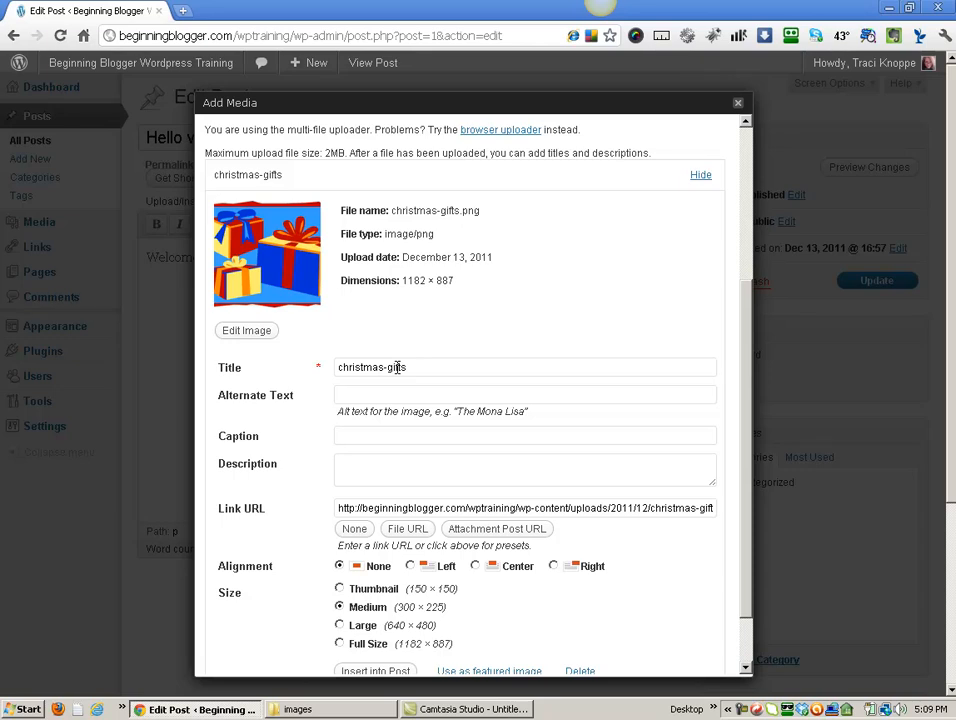
left_click(353, 392)
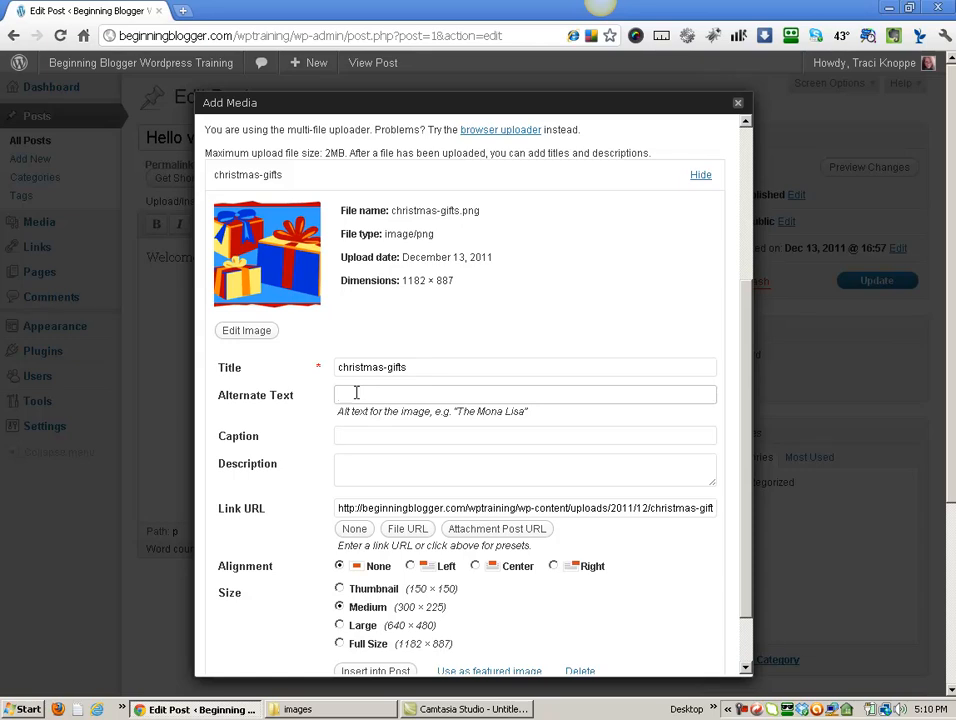
type("christmas gifts")
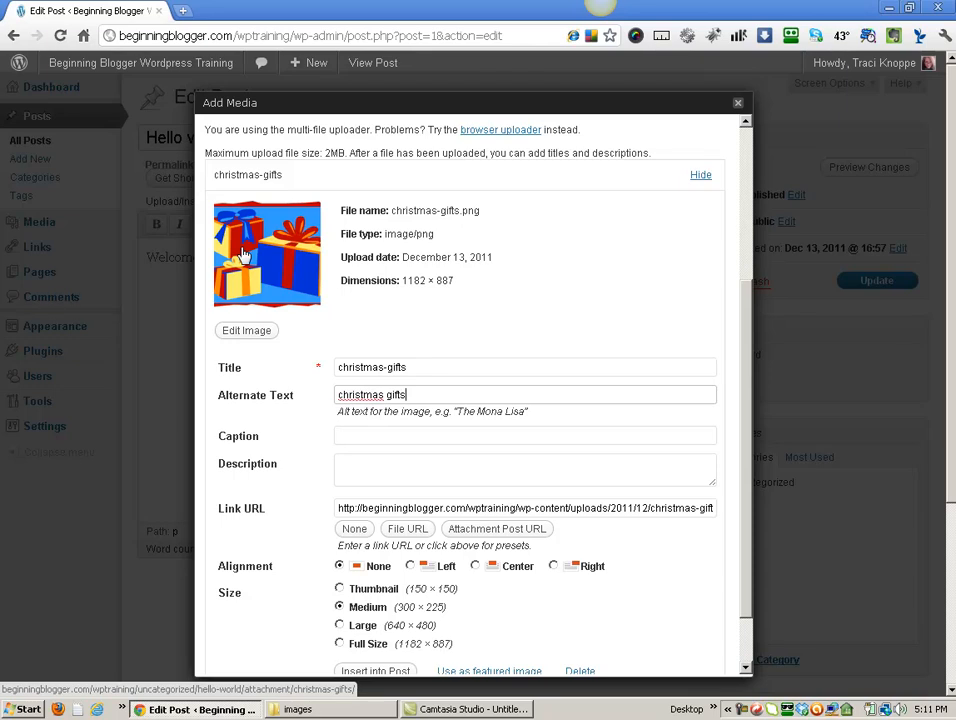
- Insert the christmas-gifts image into the post with Center alignment at Medium size
left_click_drag(336, 508, 749, 501)
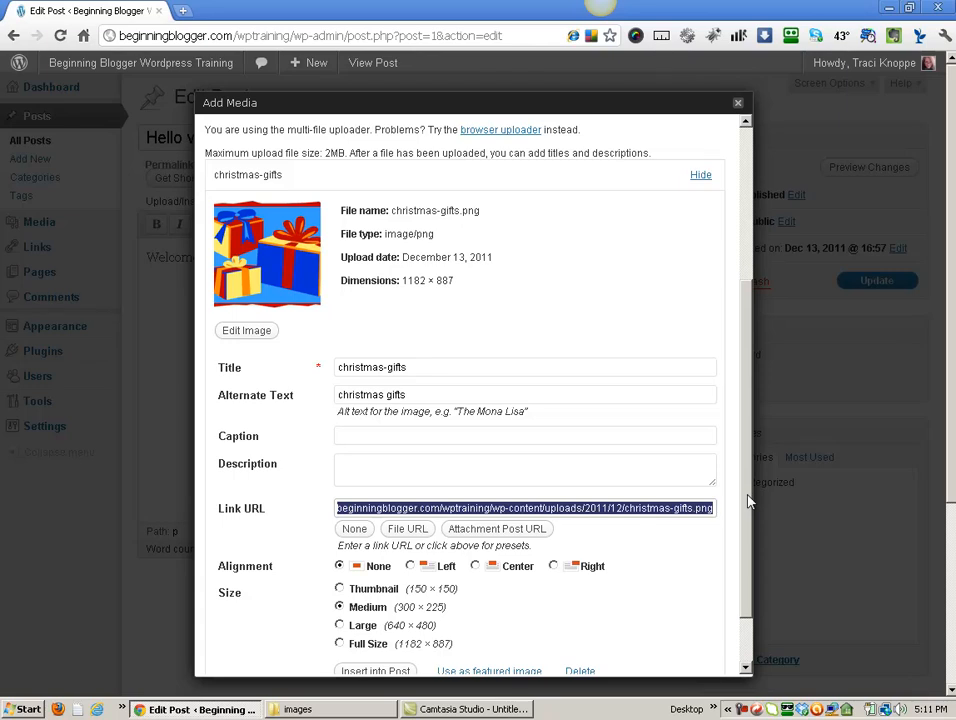
left_click(475, 566)
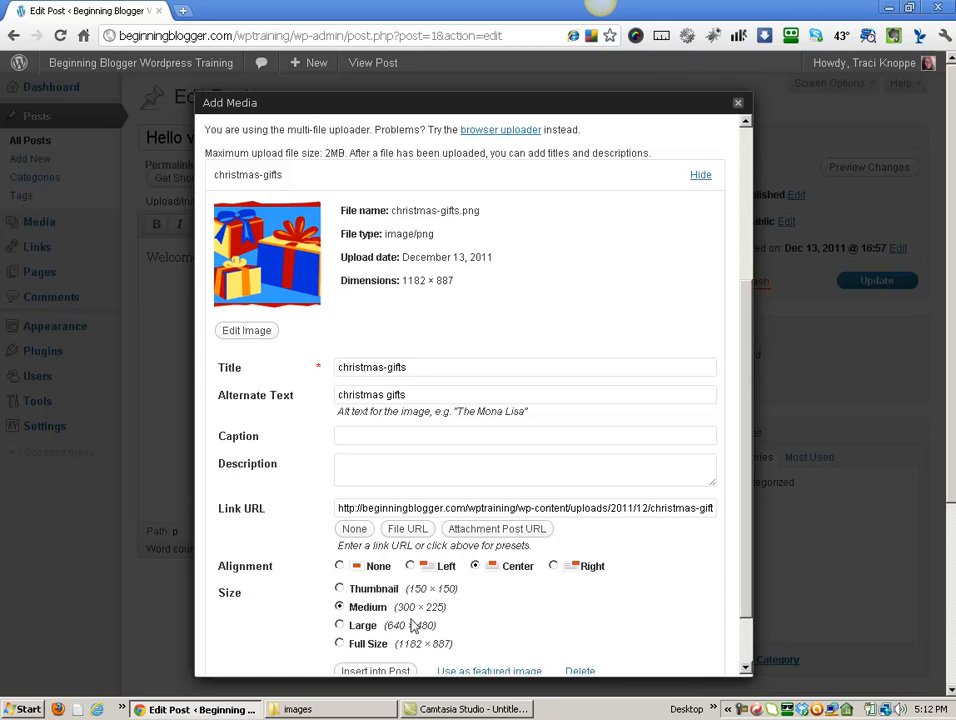
scroll(410, 621, "down", 2)
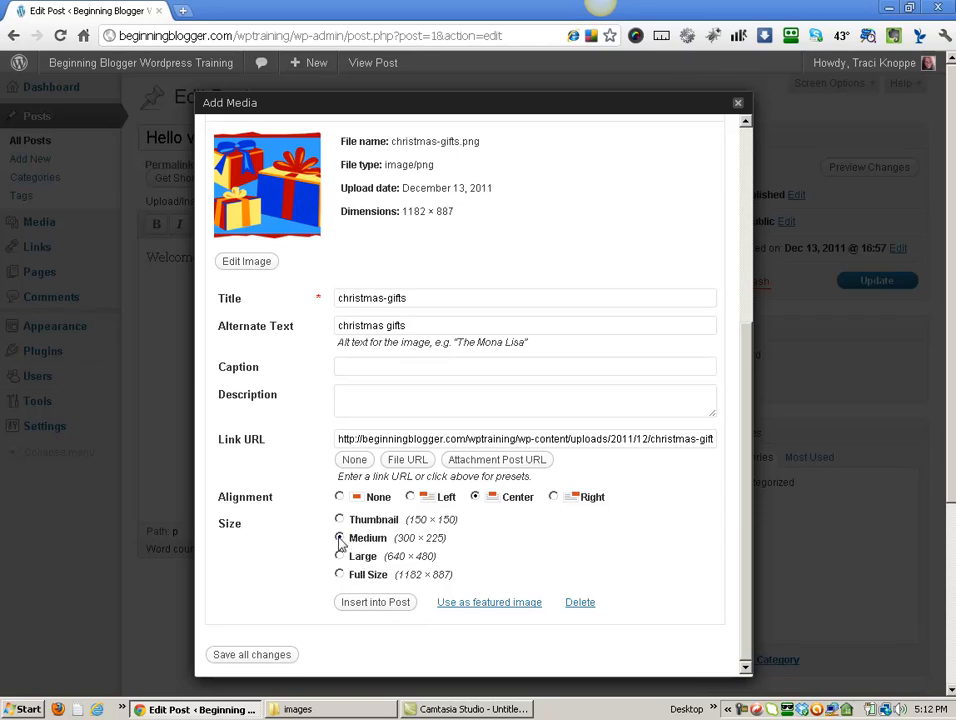
left_click(381, 604)
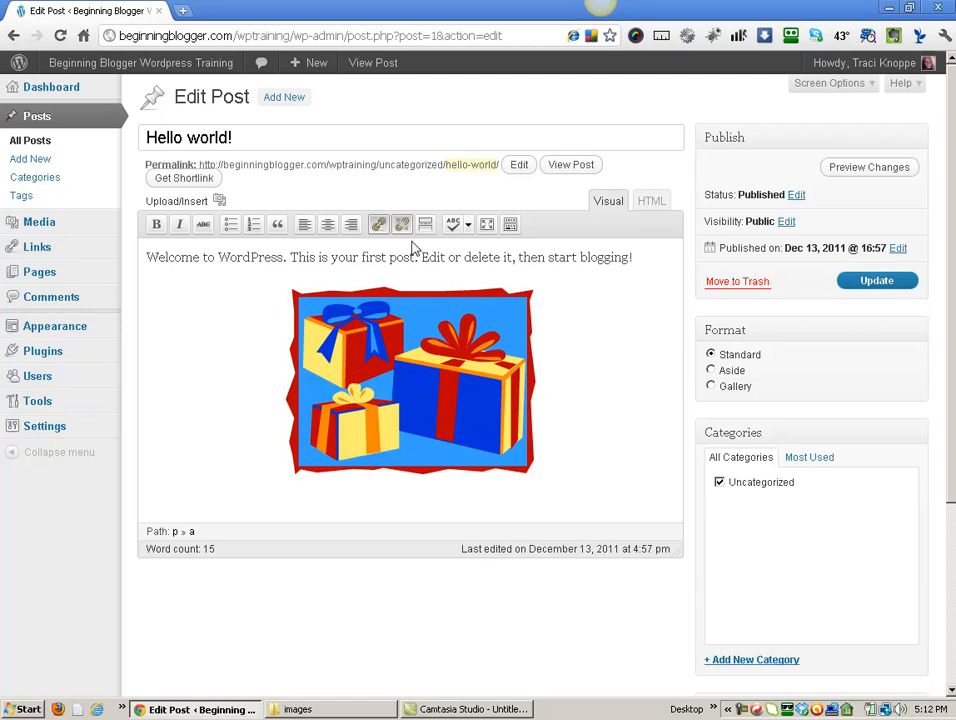
- Show the editor's additional formatting tools and look through the text color and paragraph format choices
left_click(510, 225)
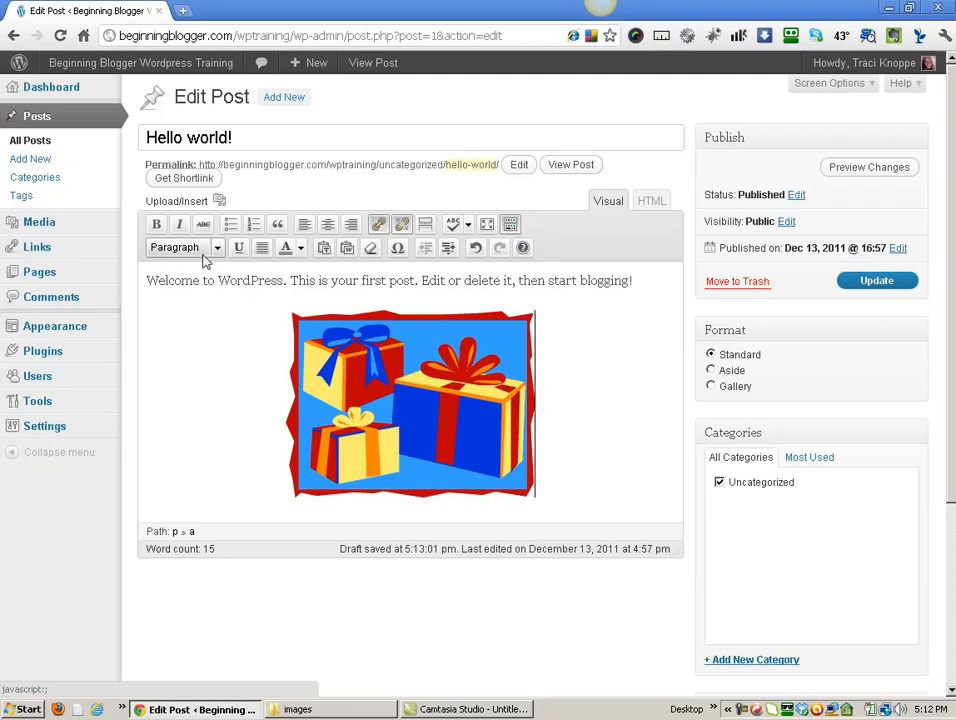
left_click(300, 248)
left_click(302, 249)
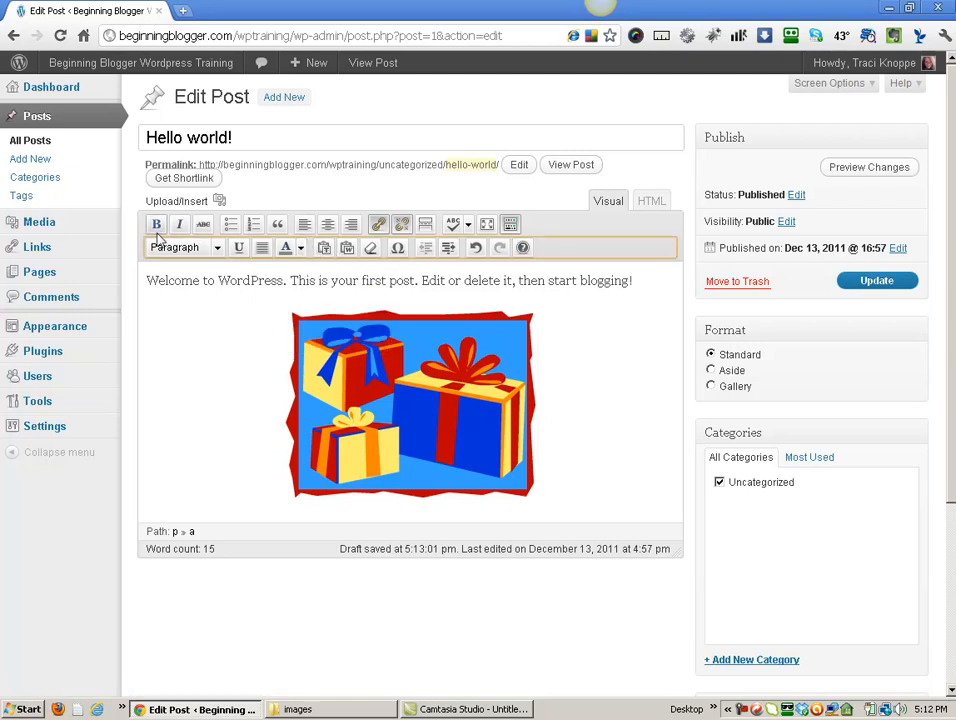
left_click(218, 252)
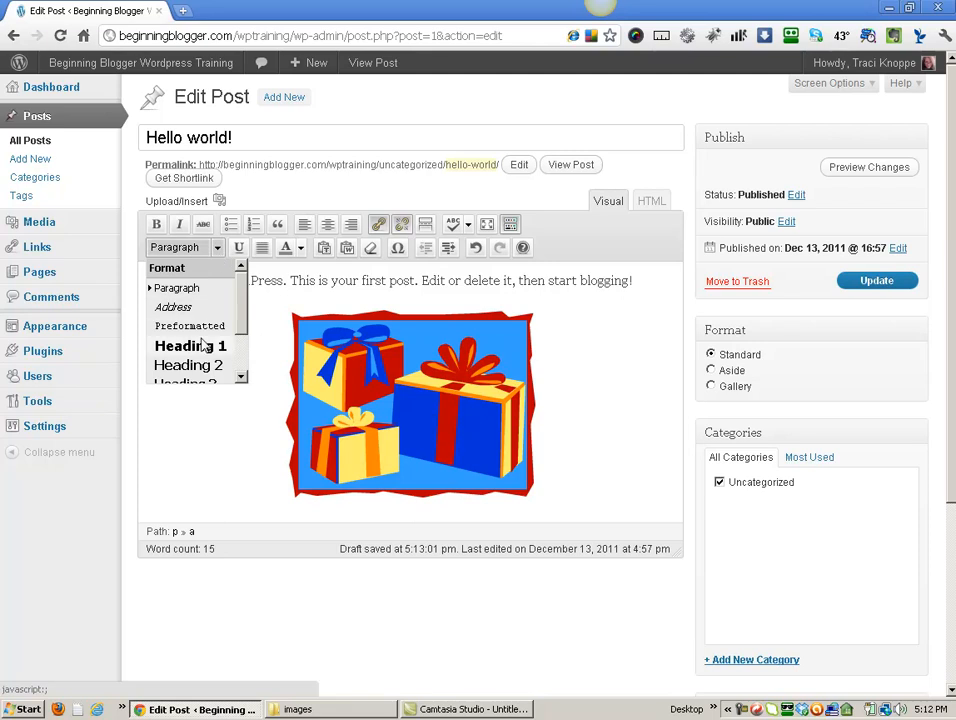
left_click_drag(240, 306, 242, 343)
left_click(271, 320)
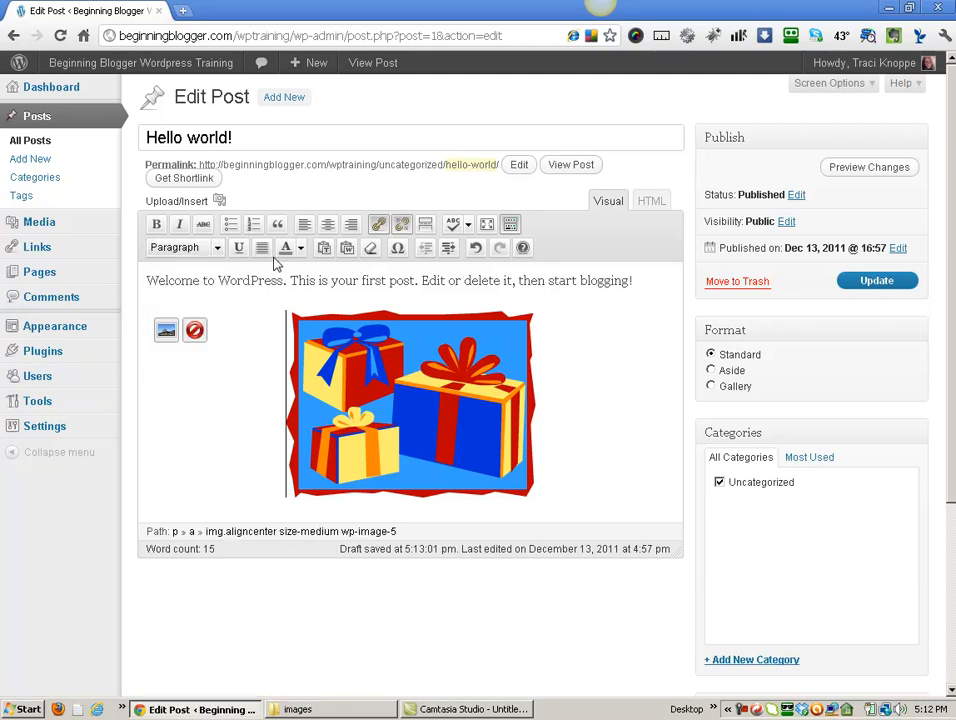
- Open the edit settings of the christmas-gifts image in the post
left_click(348, 388)
left_click(360, 386)
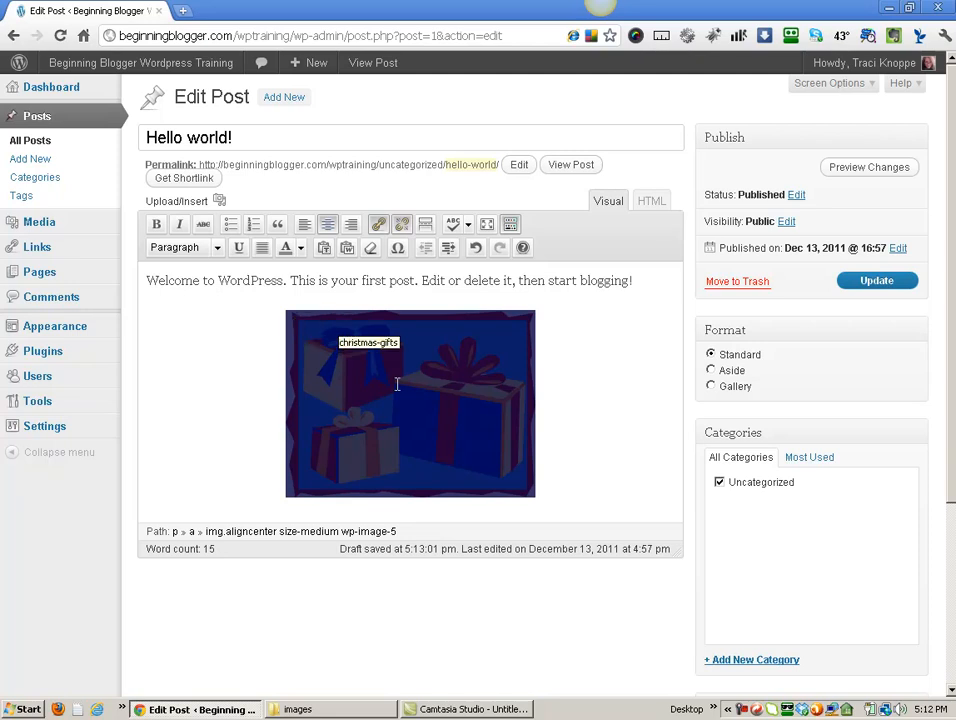
left_click(305, 329)
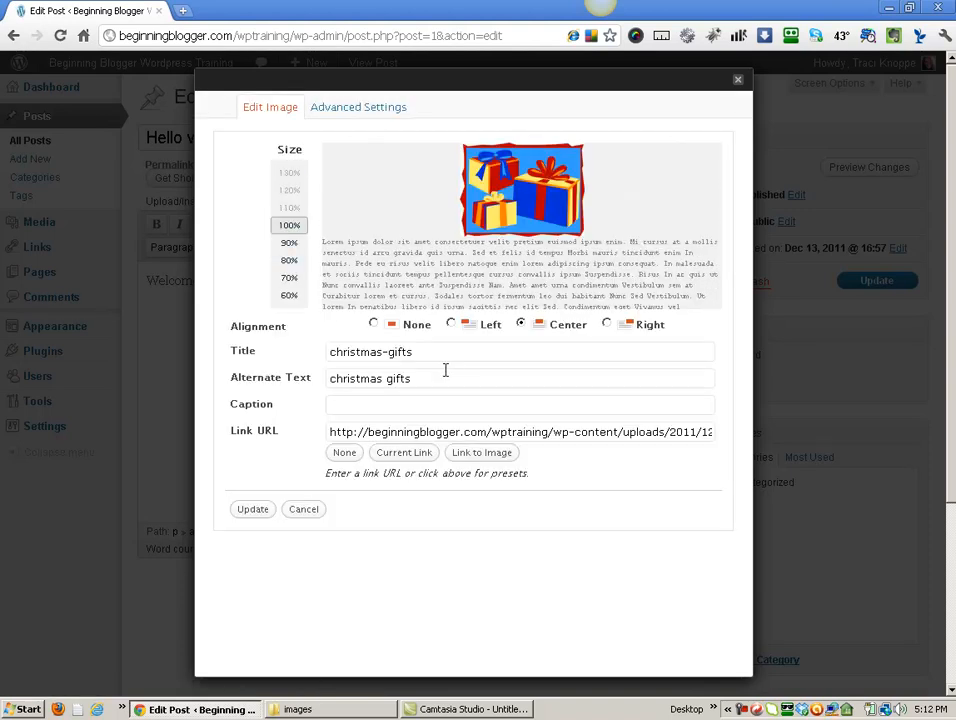
- Try the Left, Right and None alignments on the image, and return it to Center
left_click(453, 326)
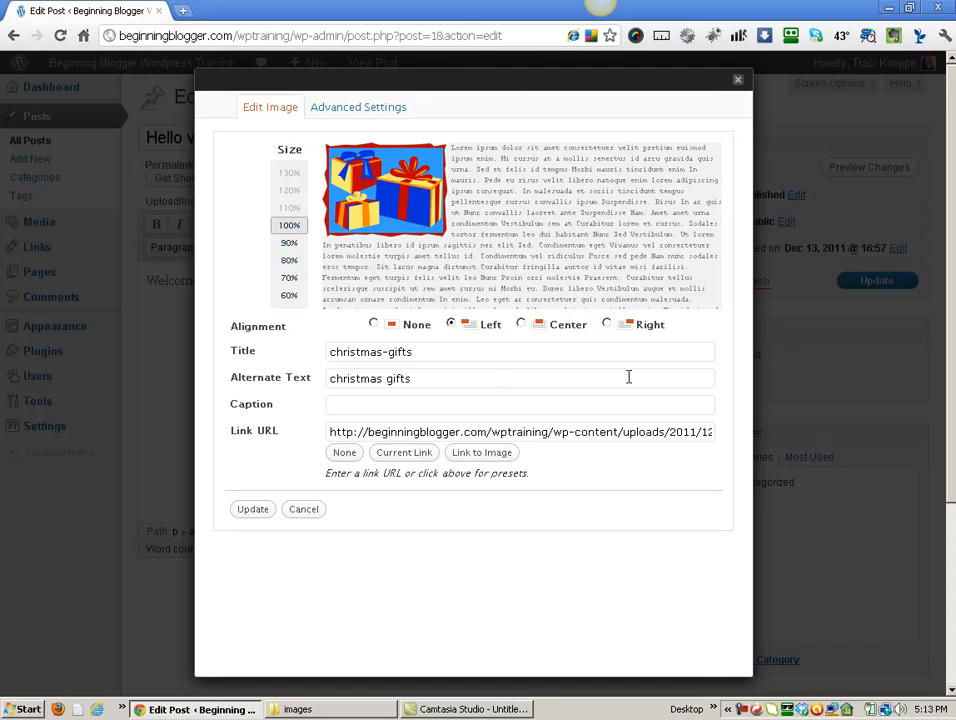
left_click(607, 325)
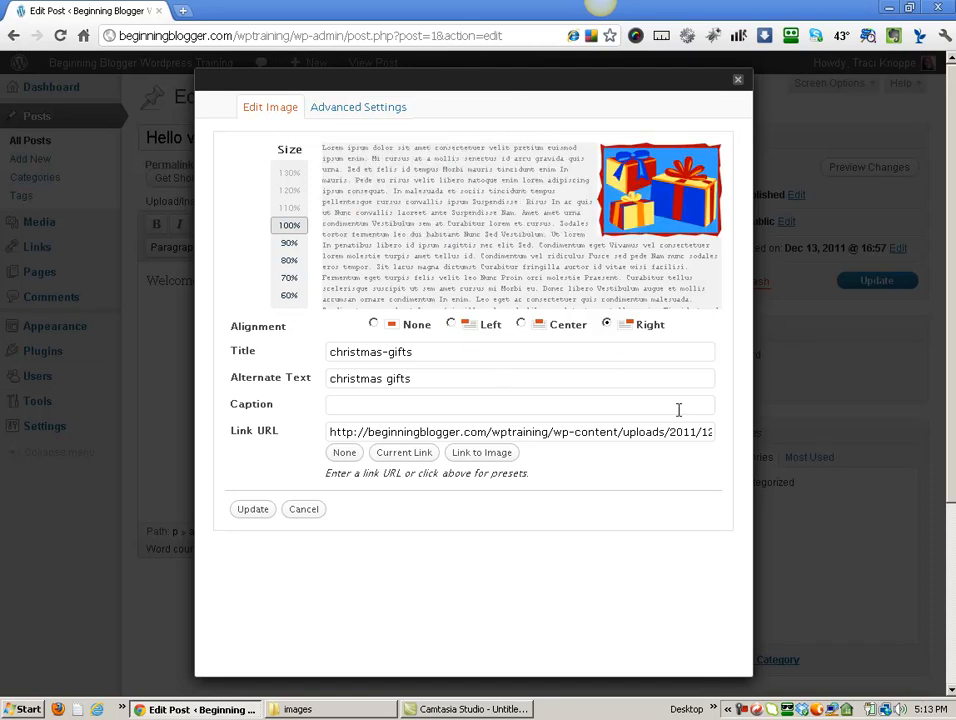
left_click(389, 328)
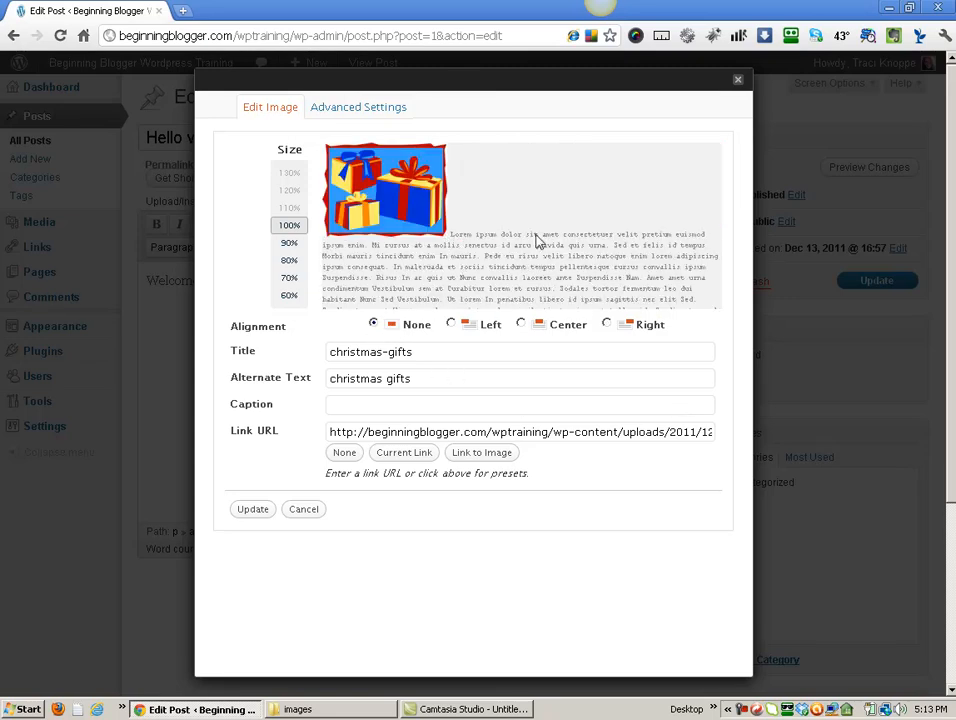
left_click(521, 325)
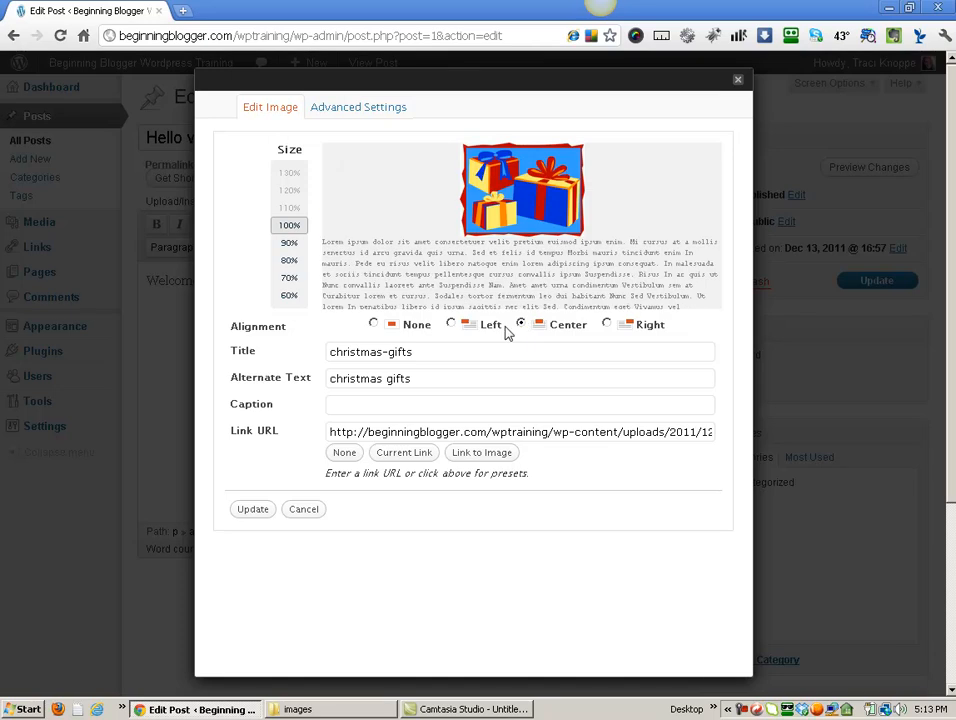
- Try the 60%, 70%, 80% and 90% sizes on the christmas-gifts image, and return it to 100%
left_click(289, 296)
left_click(291, 279)
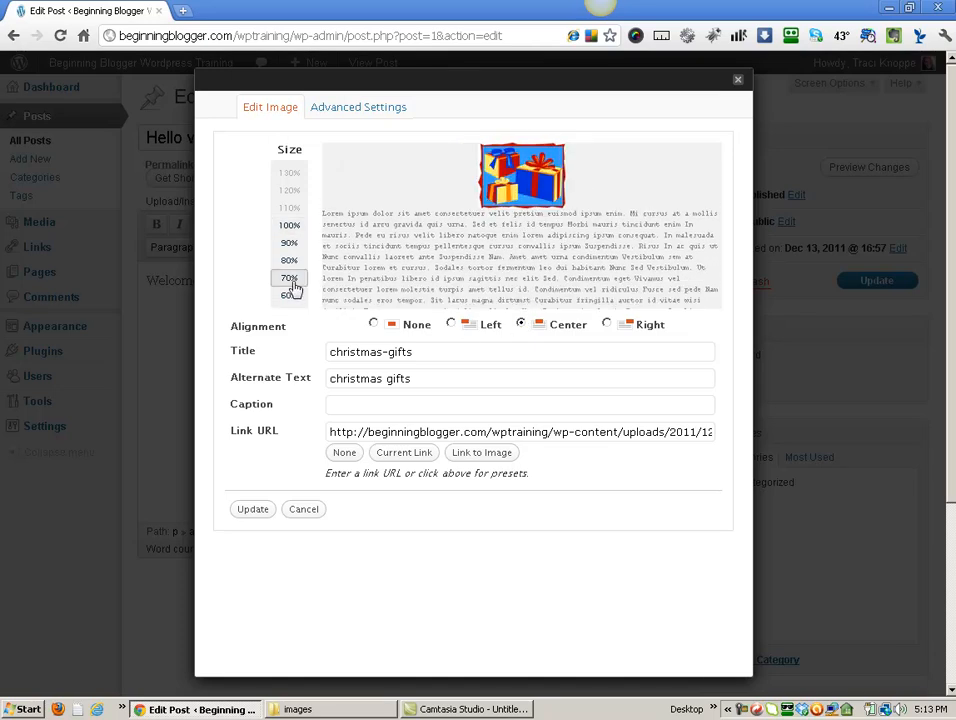
left_click(289, 260)
left_click(295, 243)
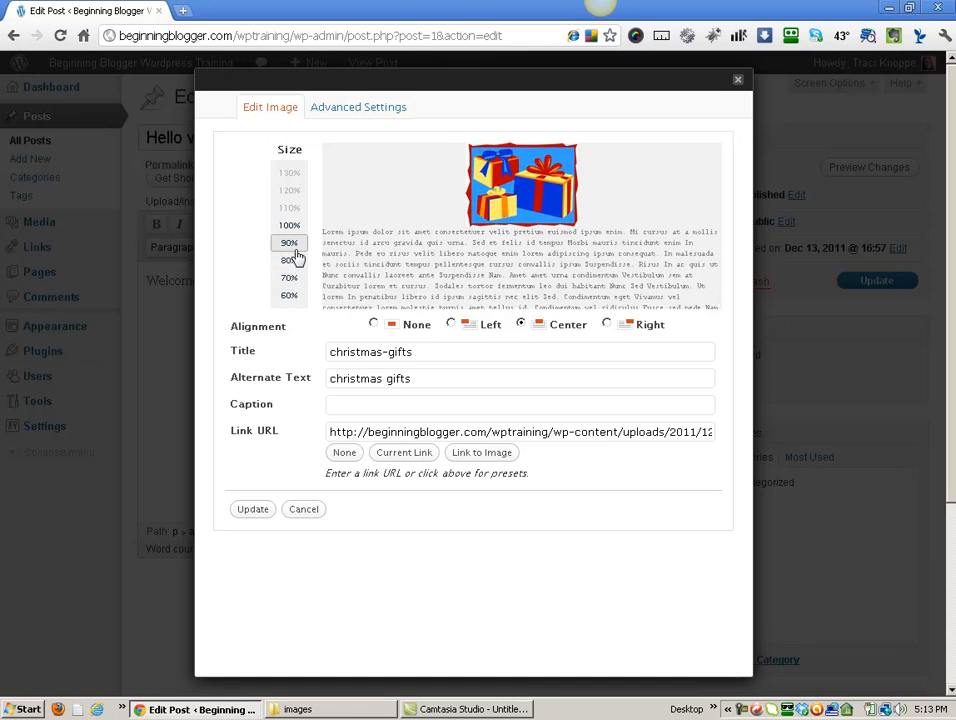
left_click(289, 226)
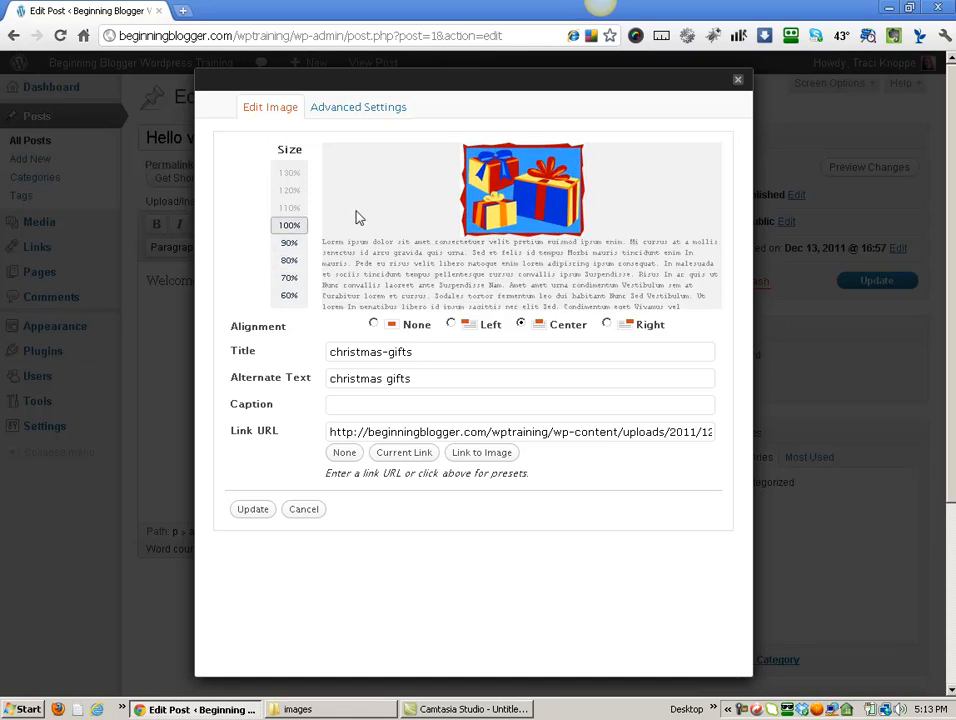
- Set the christmas-gifts image's border to 0 in its advanced settings
left_click(346, 112)
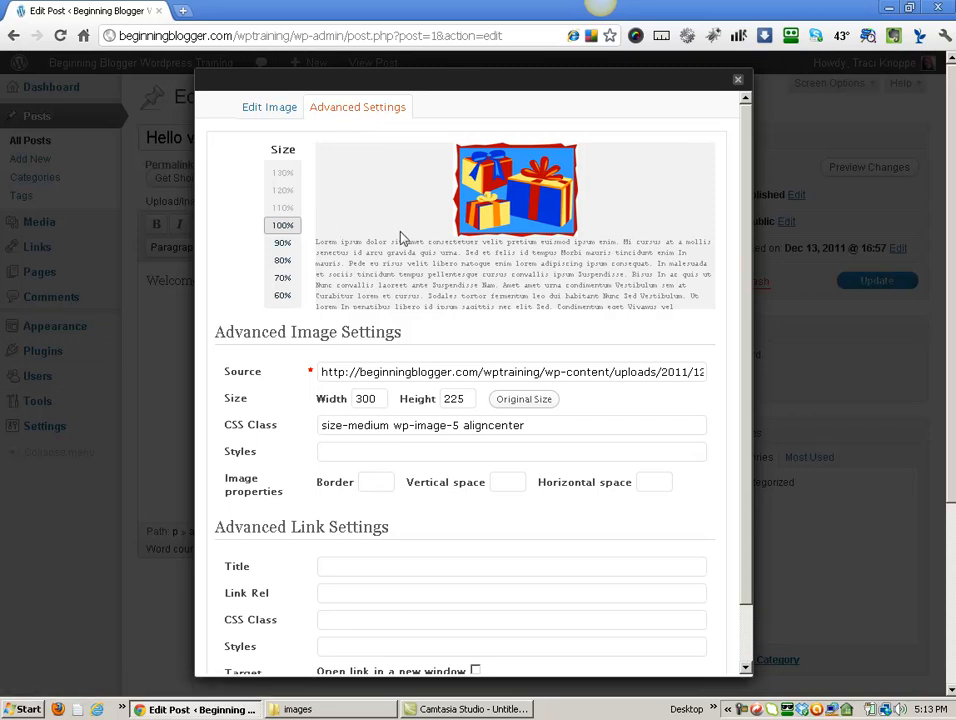
scroll(444, 400, "down", 1)
left_click(372, 417)
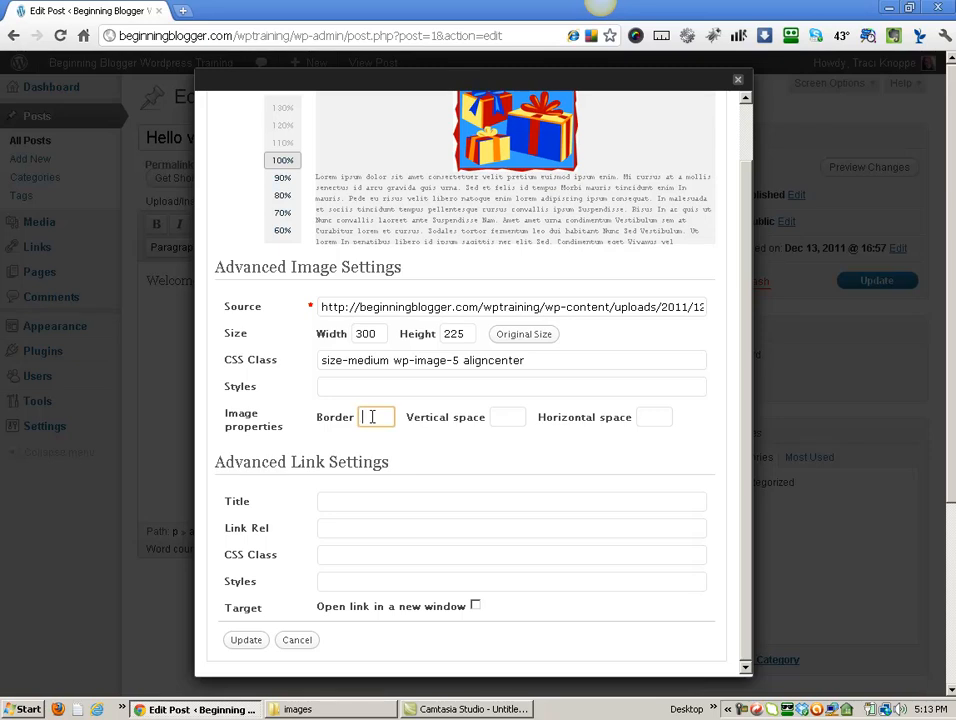
type("0")
left_click(495, 466)
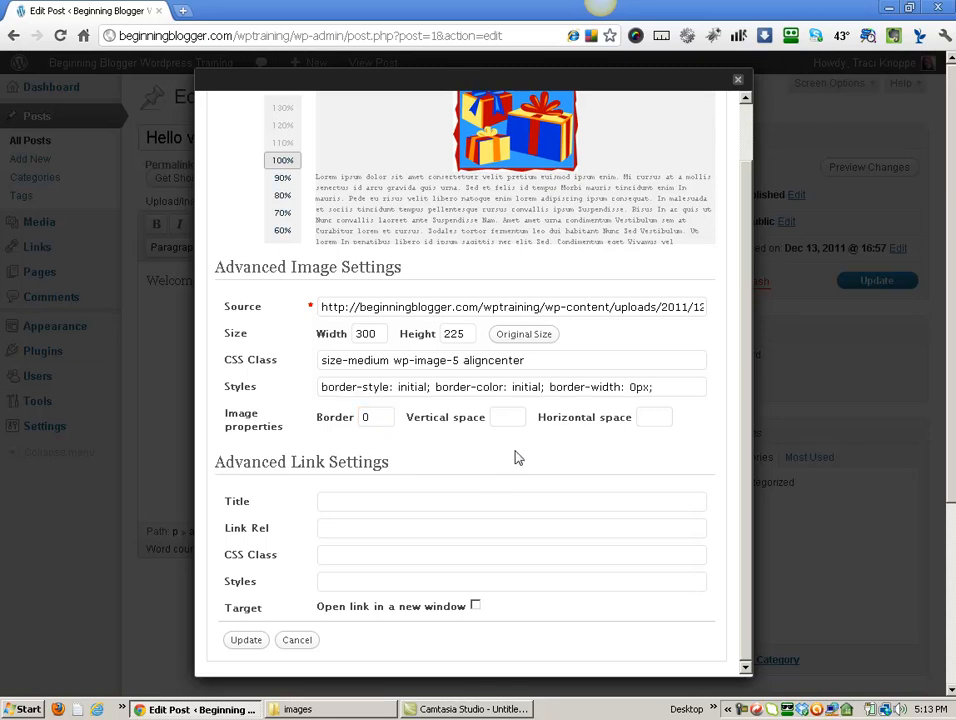
- Set the image's horizontal space to 15, make its link open in a new window, and apply the image settings
left_click(648, 417)
type("15")
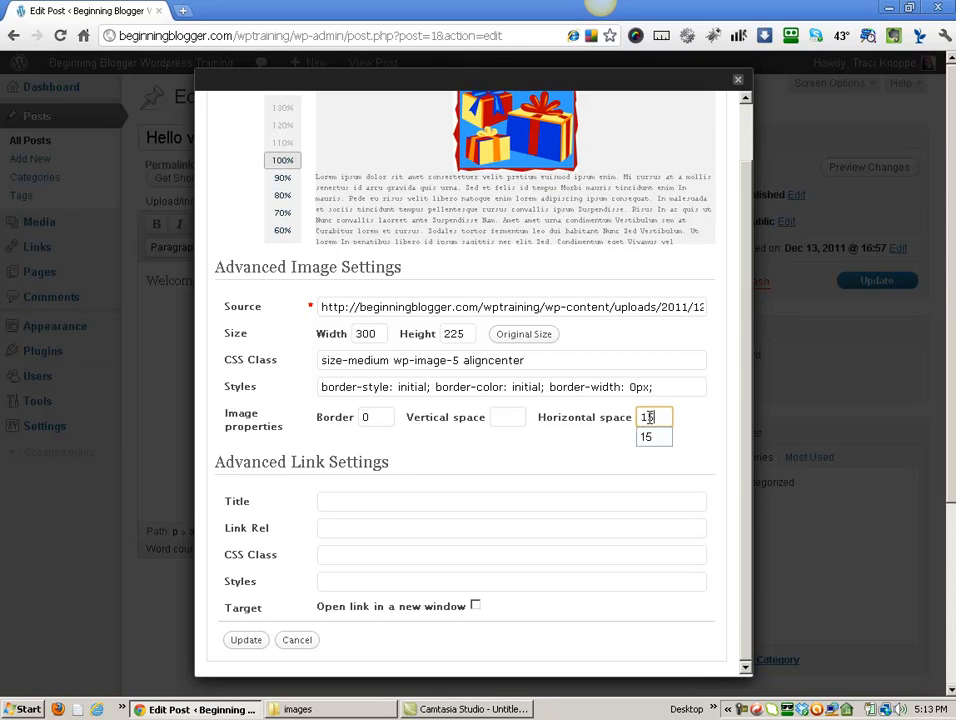
left_click(548, 490)
scroll(405, 532, "down", 3)
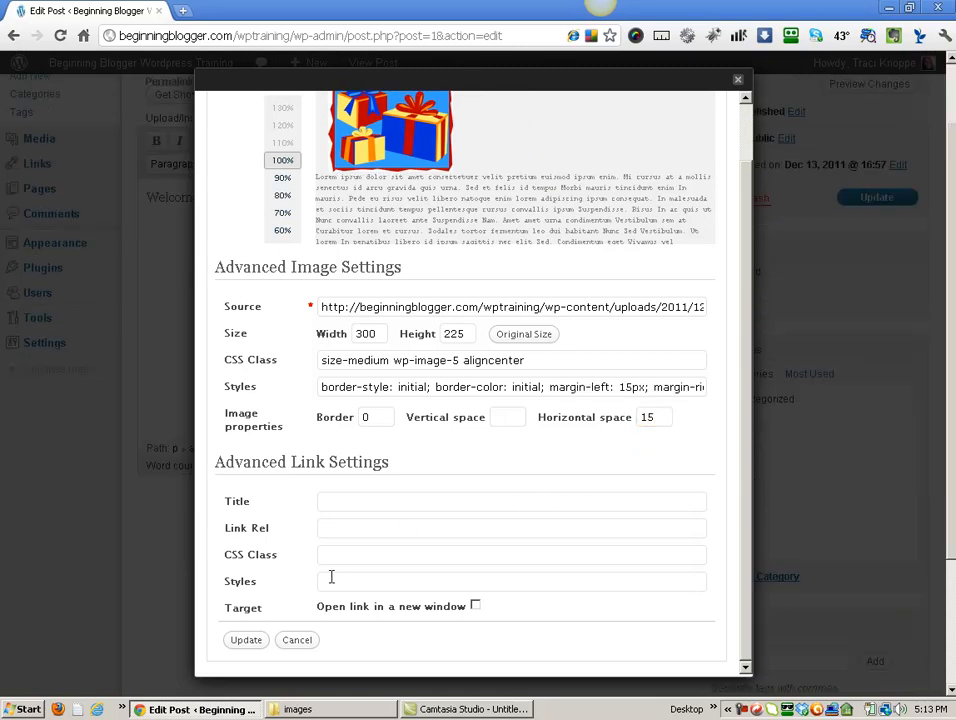
left_click(475, 607)
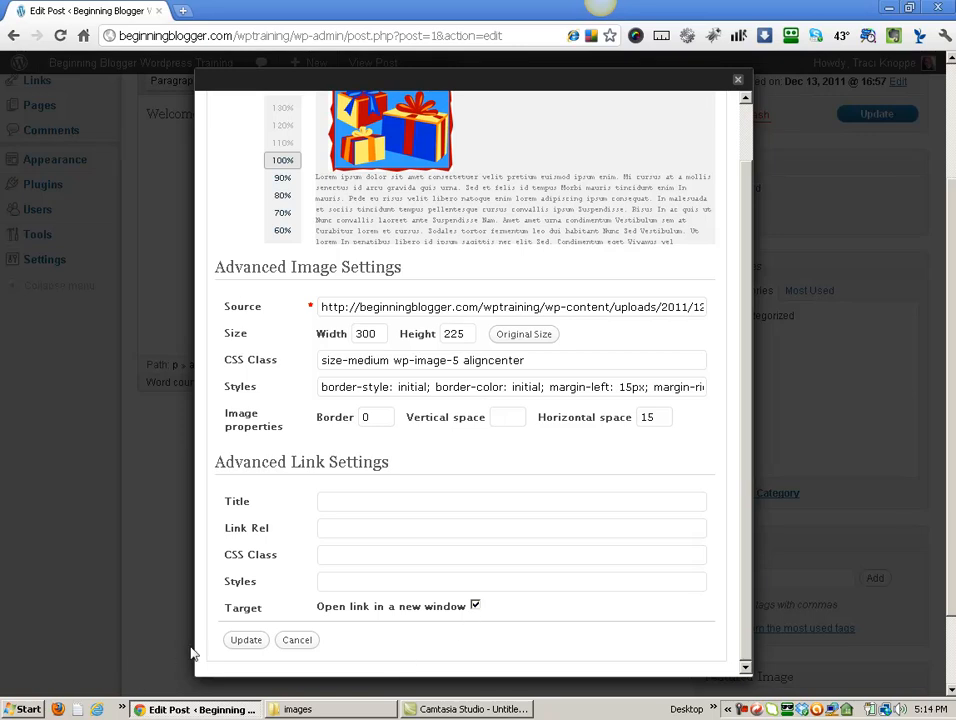
left_click(247, 641)
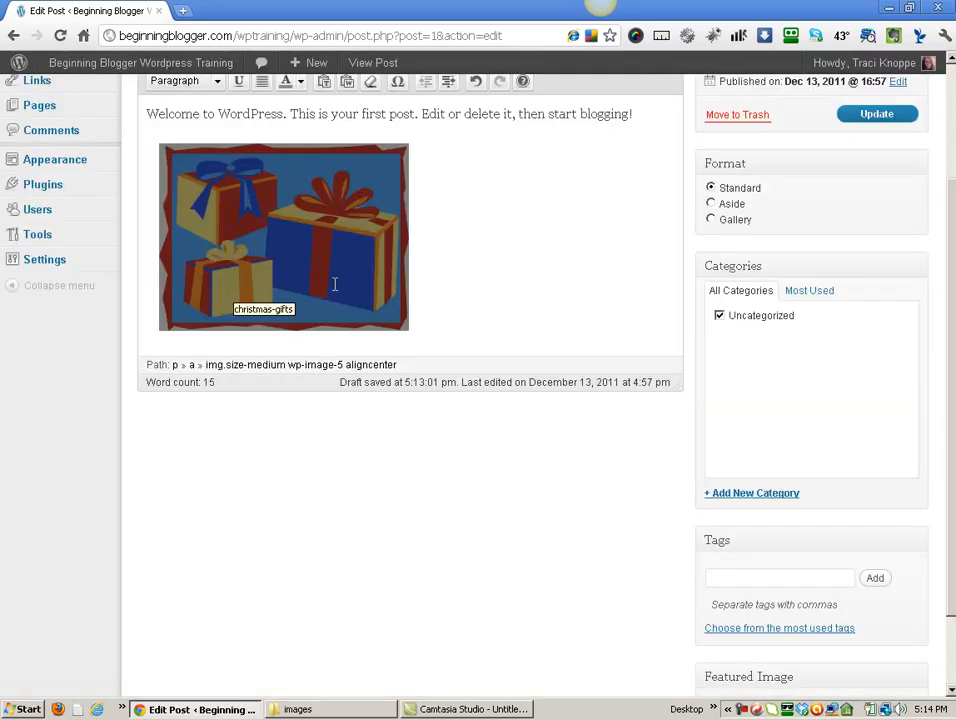
- Reopen the edit settings of the christmas-gifts image and update it with Center alignment
scroll(275, 263, "up", 3)
left_click(228, 356)
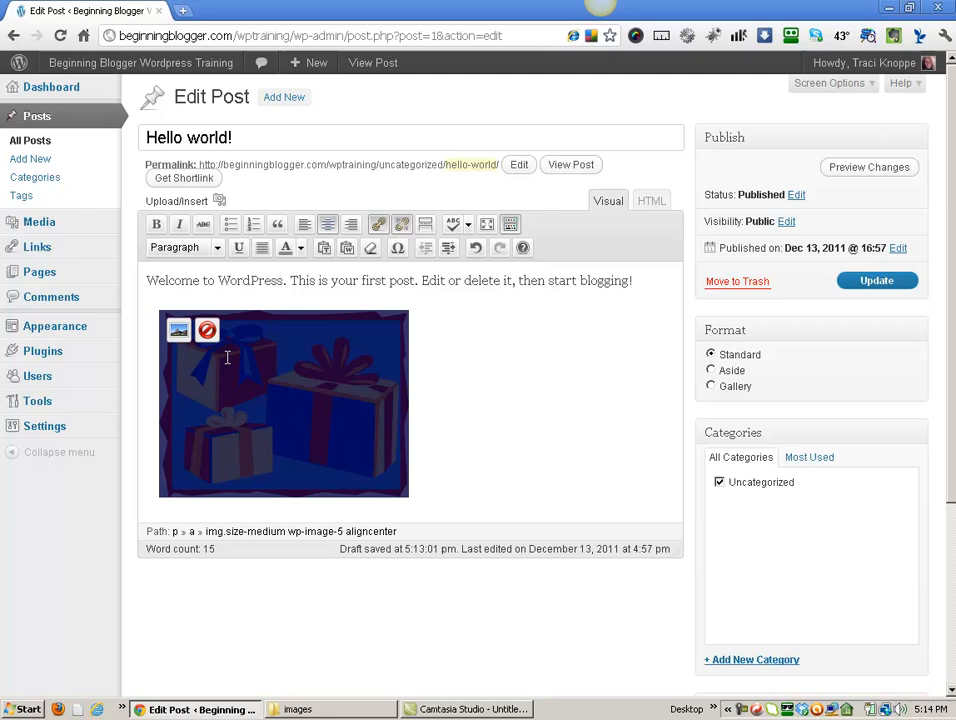
left_click(178, 331)
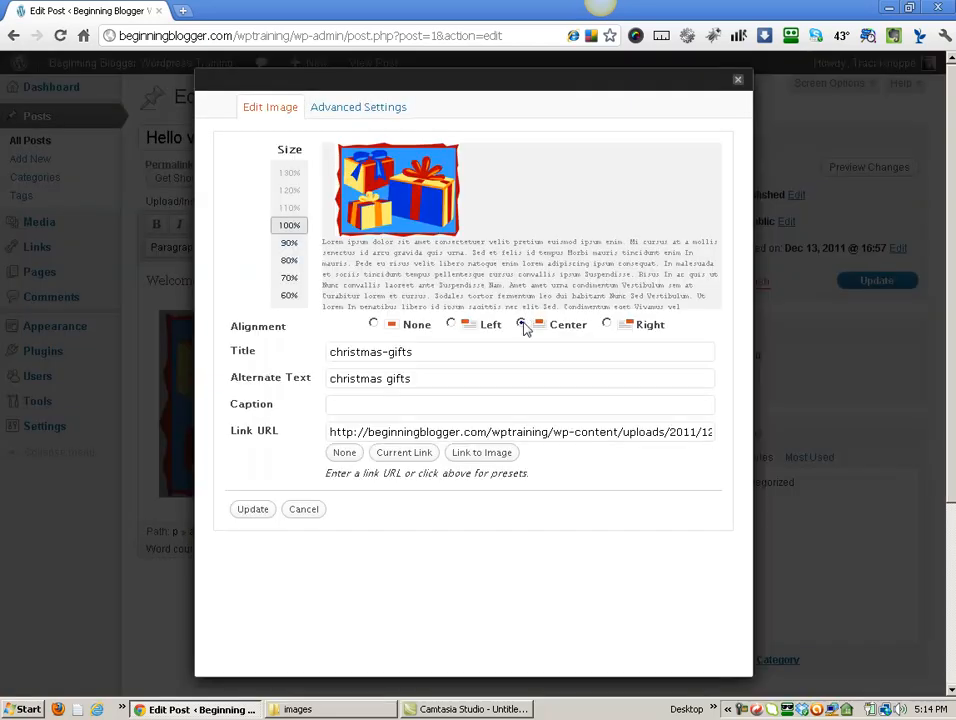
left_click(251, 511)
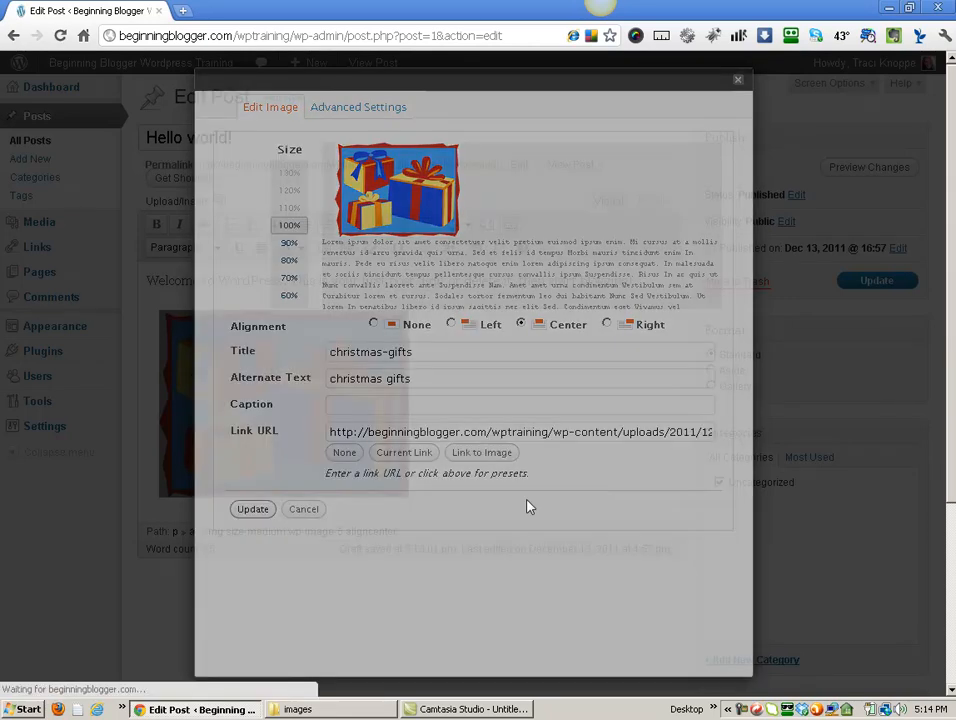
- Look over the Categories, Tags and Featured Image sections of the post
scroll(490, 457, "down", 5)
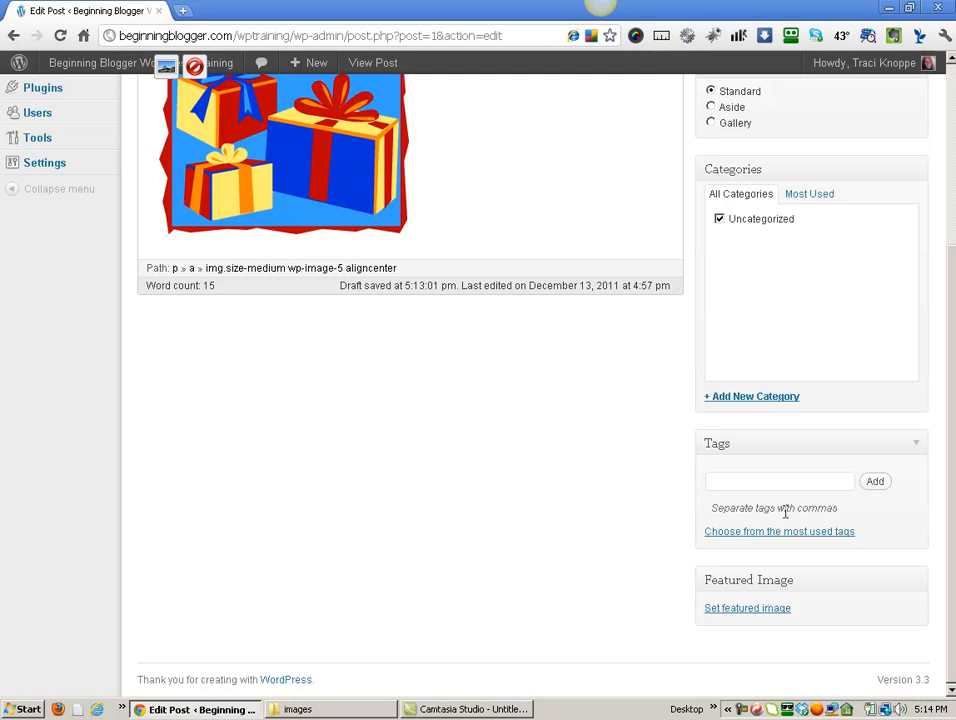
left_click(745, 482)
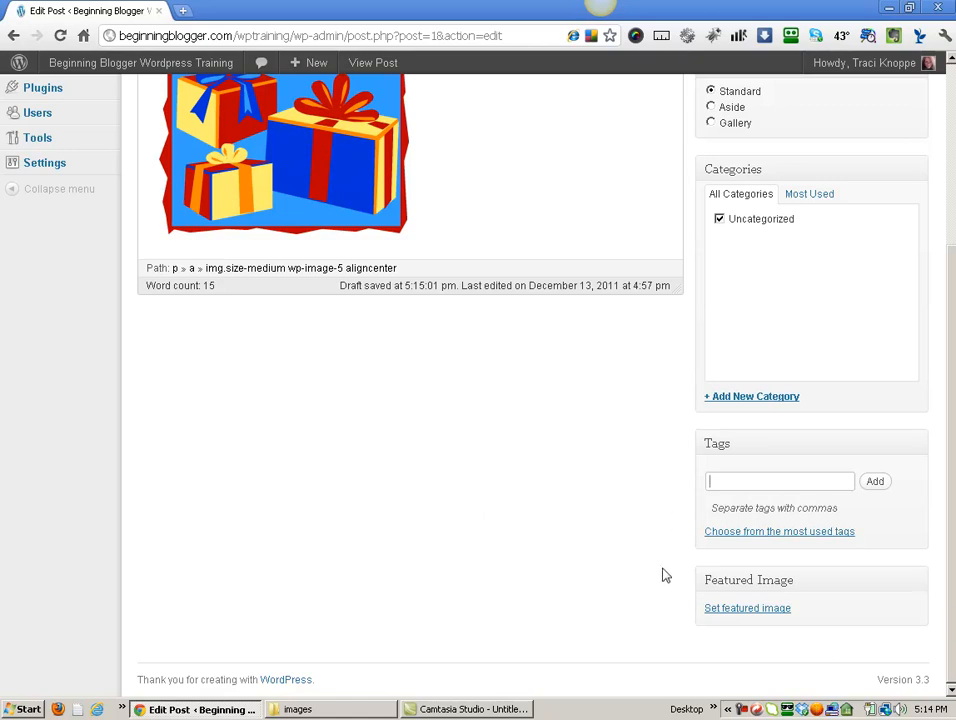
scroll(649, 504, "up", 3)
scroll(632, 499, "down", 3)
scroll(390, 418, "up", 3)
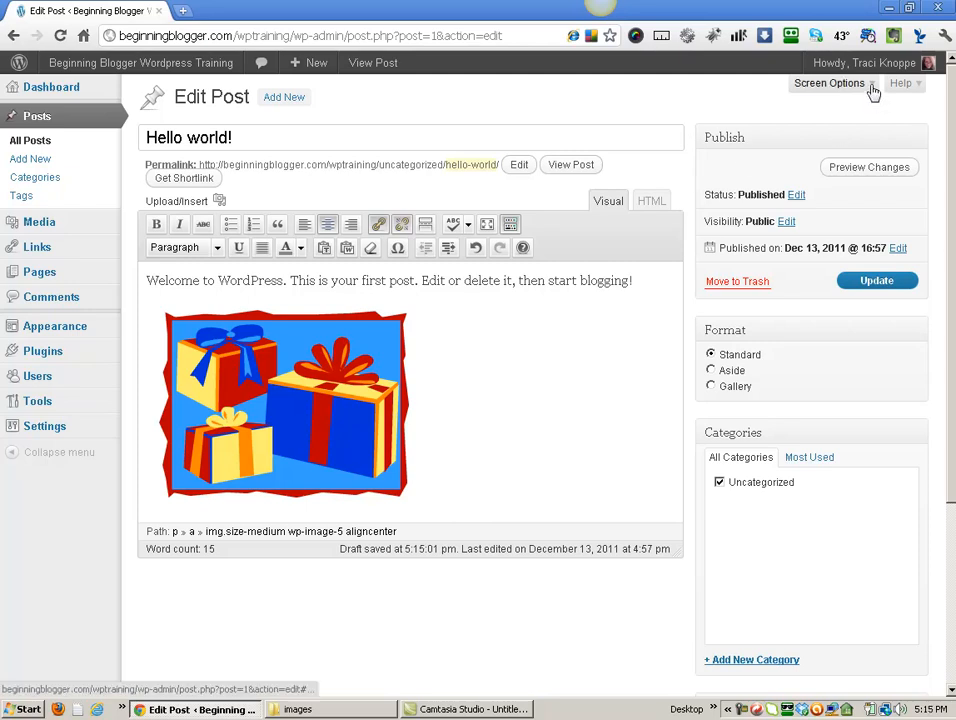
- Show the Excerpt, Discussion, Comments, Slug and Author sections on the post editing screen
left_click(830, 83)
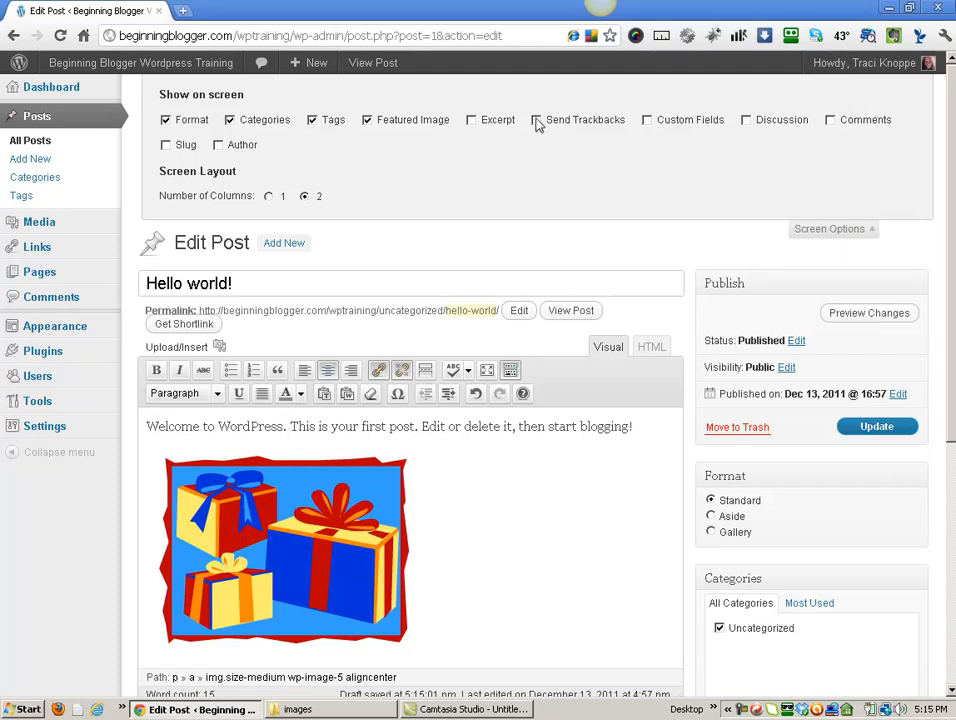
left_click(746, 120)
left_click(829, 120)
left_click(472, 121)
left_click(217, 146)
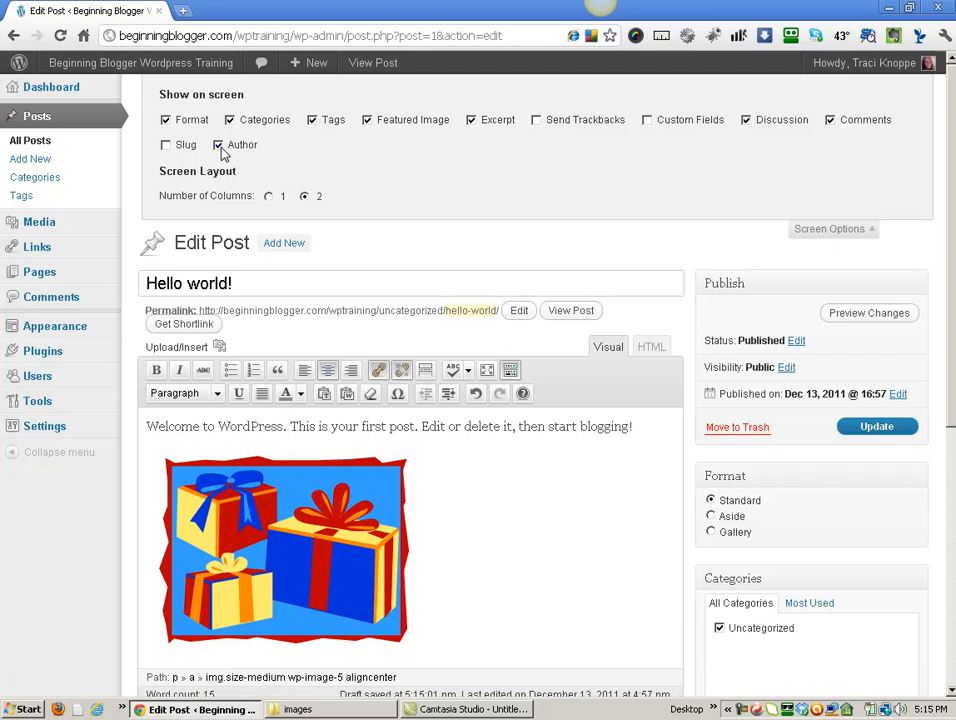
left_click(165, 146)
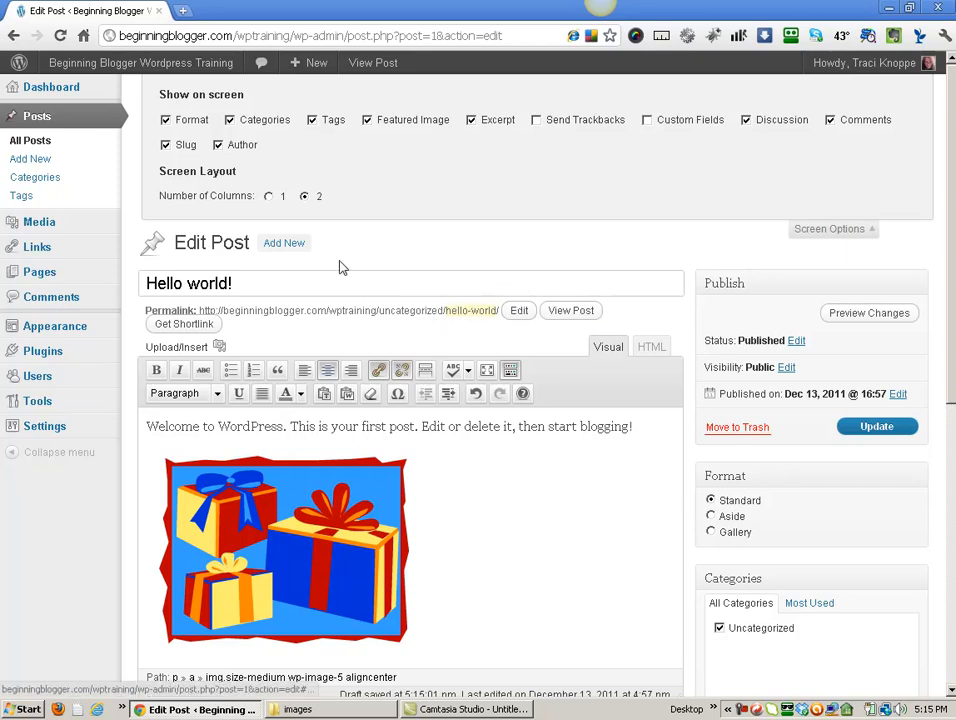
left_click(166, 146)
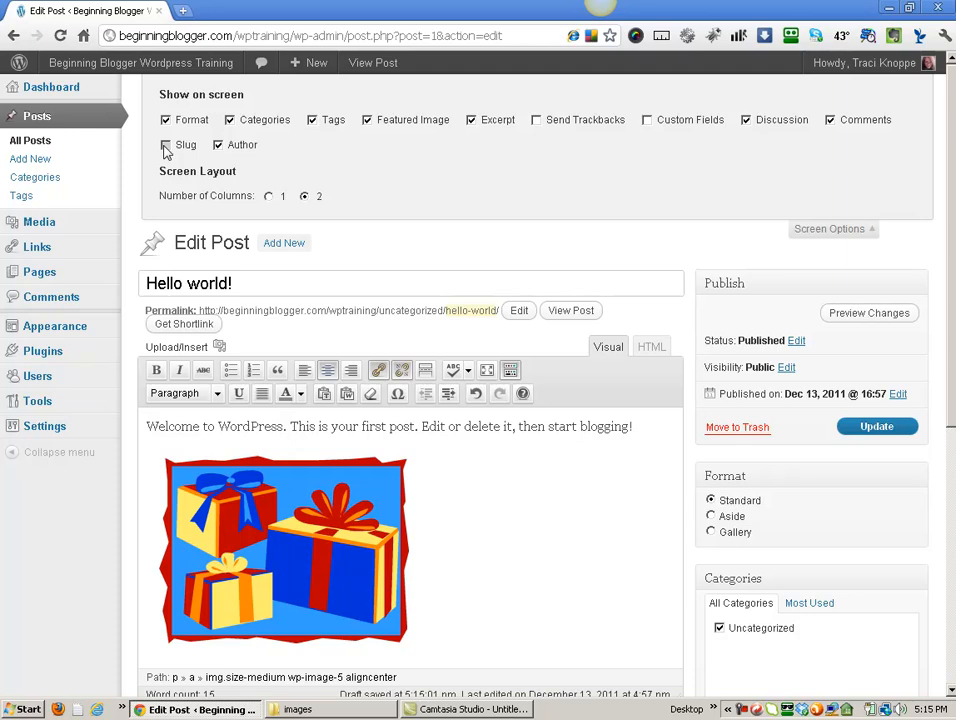
scroll(700, 280, "down", 3)
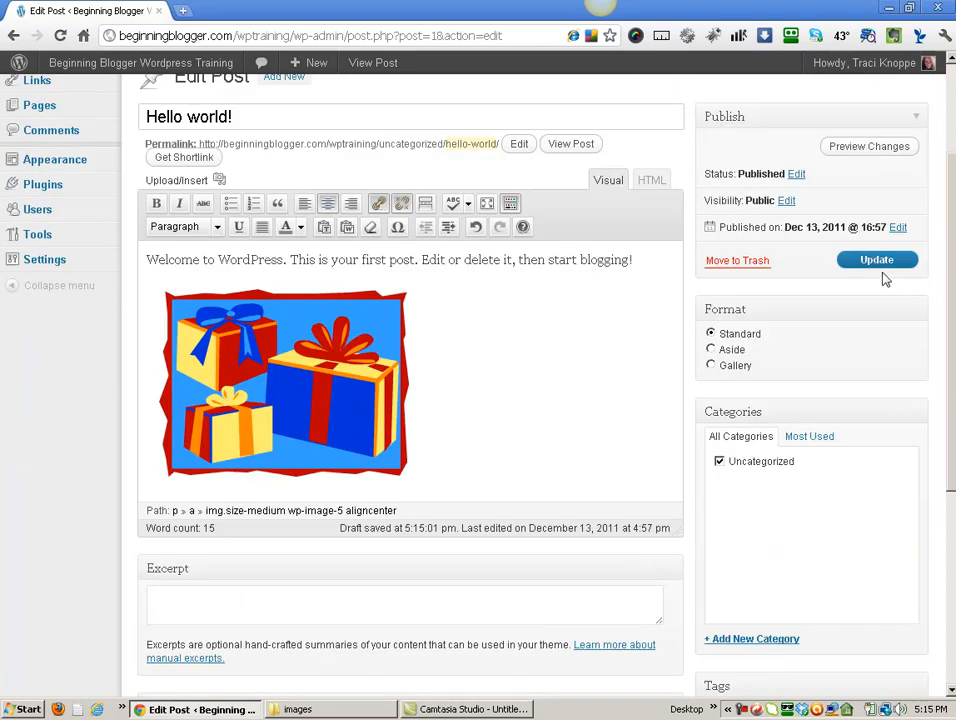
scroll(885, 280, "up", 3)
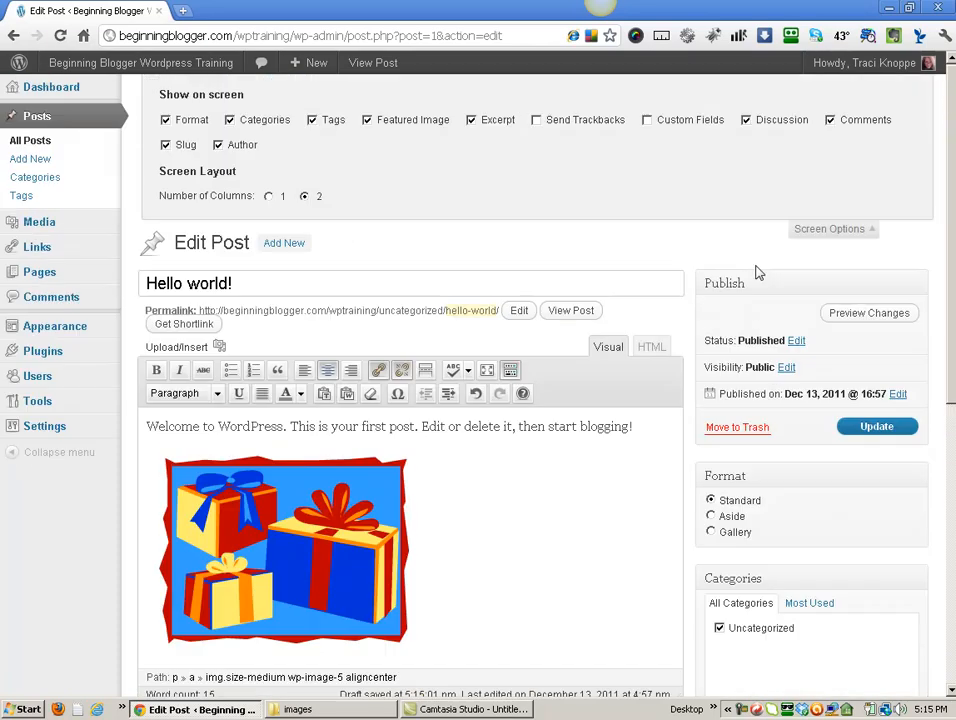
left_click(876, 232)
- Look through the Excerpt, Discussion, Comments and Slug sections, compare the slug with the permalink, and view the available authors
scroll(476, 407, "down", 3)
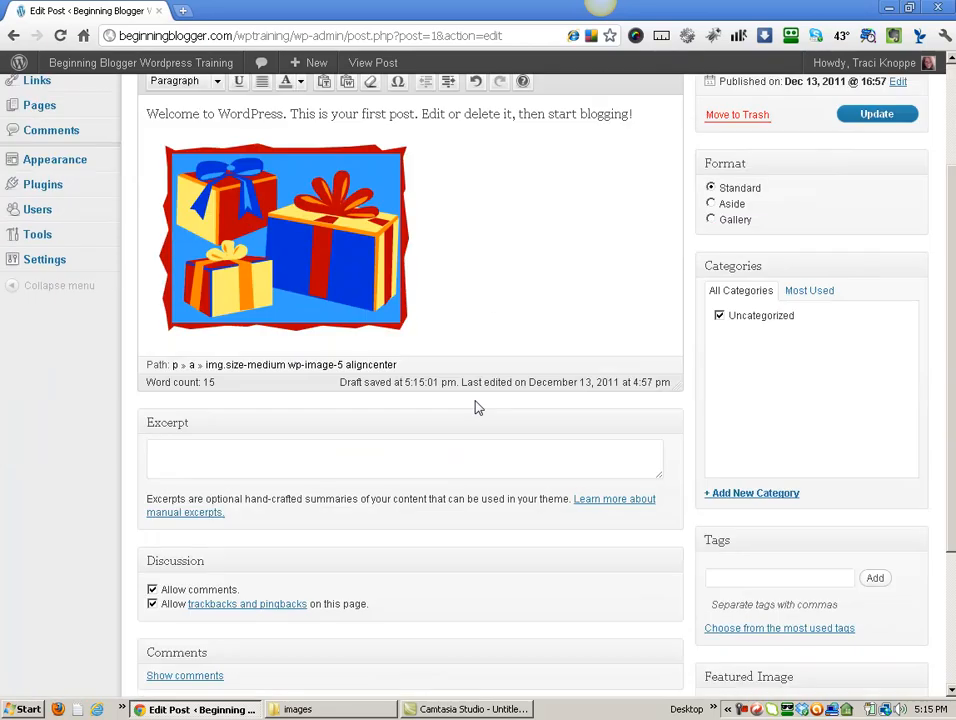
scroll(420, 410, "down", 2)
scroll(241, 380, "down", 2)
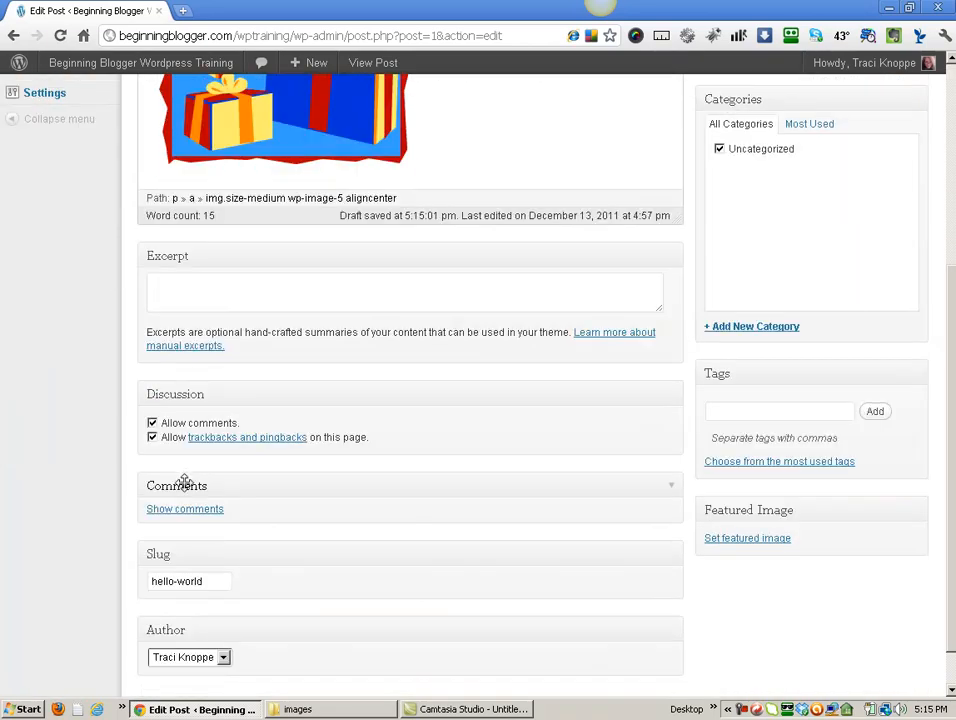
scroll(184, 481, "down", 1)
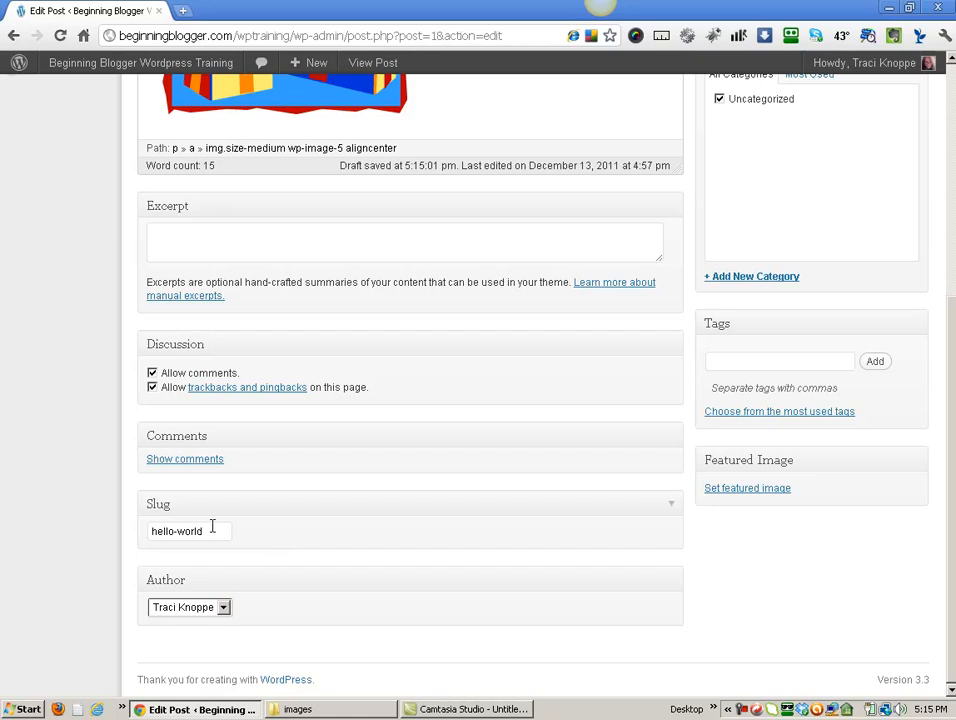
scroll(412, 468, "up", 7)
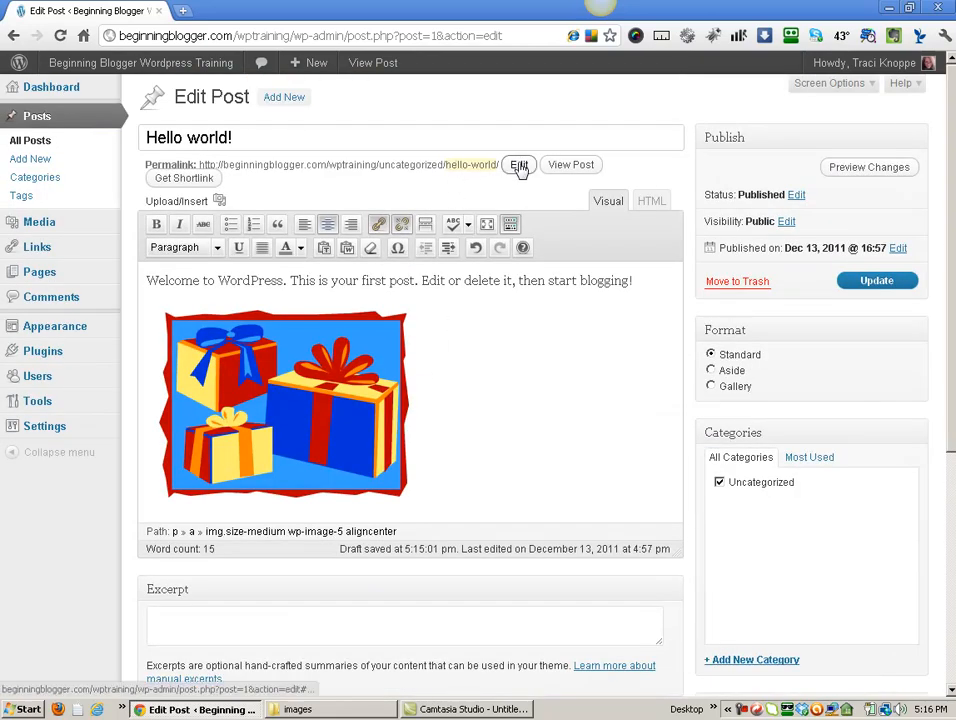
scroll(370, 449, "down", 7)
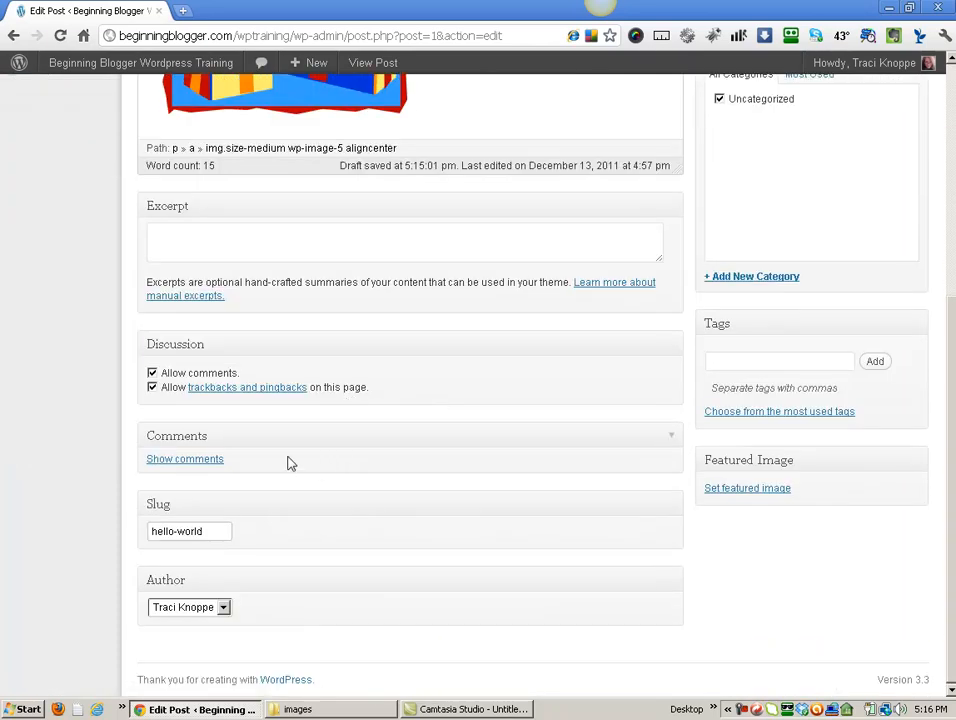
left_click(224, 607)
left_click(225, 608)
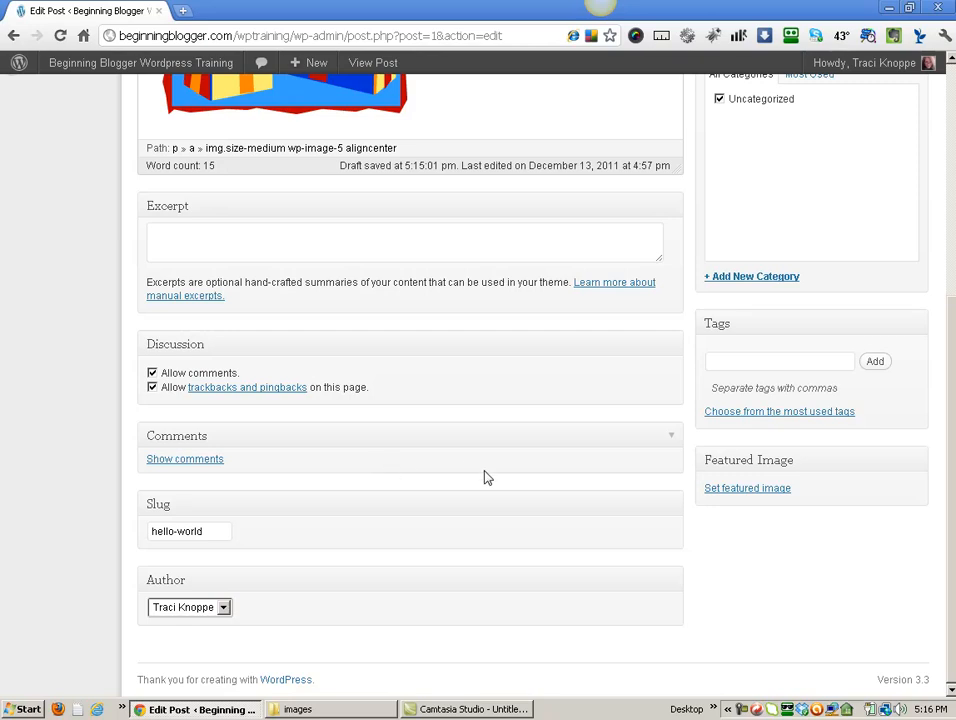
left_click(225, 607)
left_click(233, 607)
- Save the changes to the published "Hello world!" post
scroll(741, 451, "up", 4)
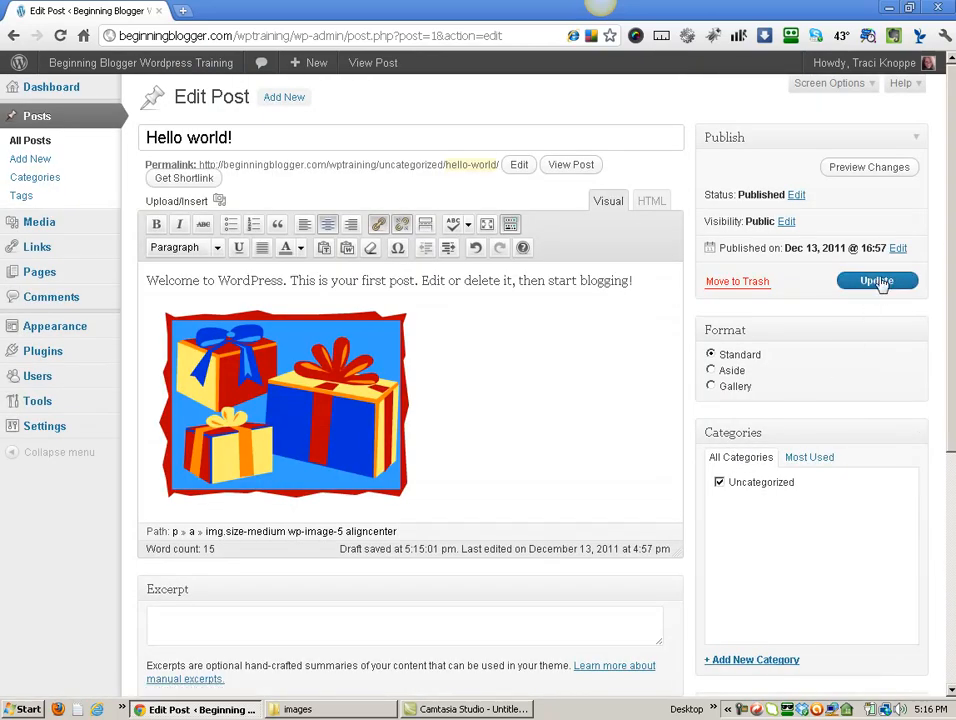
left_click(877, 281)
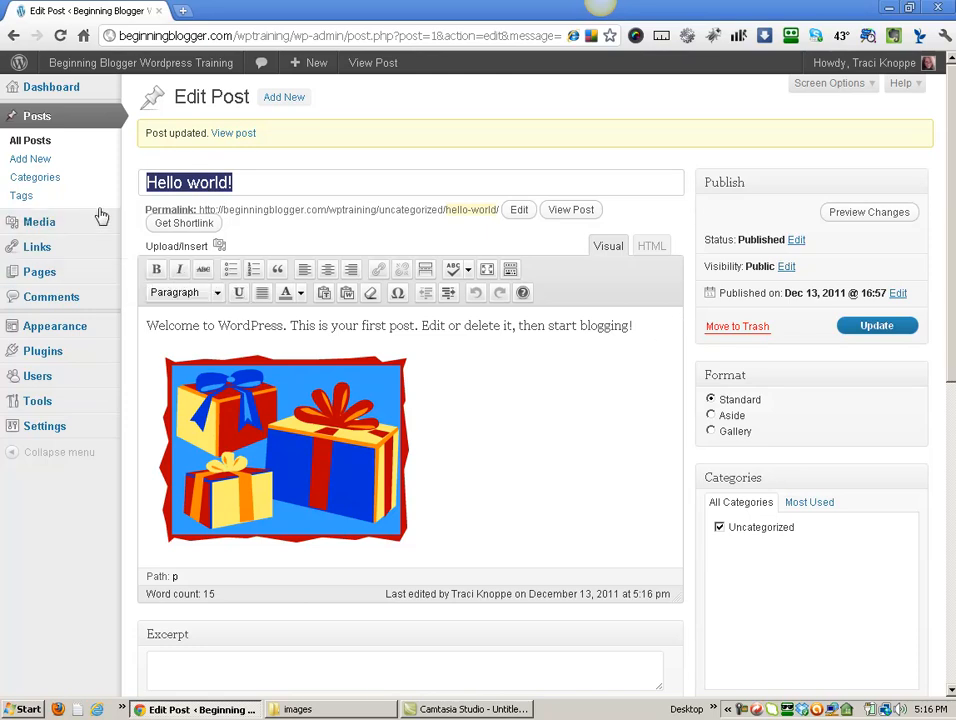
- Look over the Media and other dashboard sections, and open the Menus page for the site's appearance
mouse_move(100, 226)
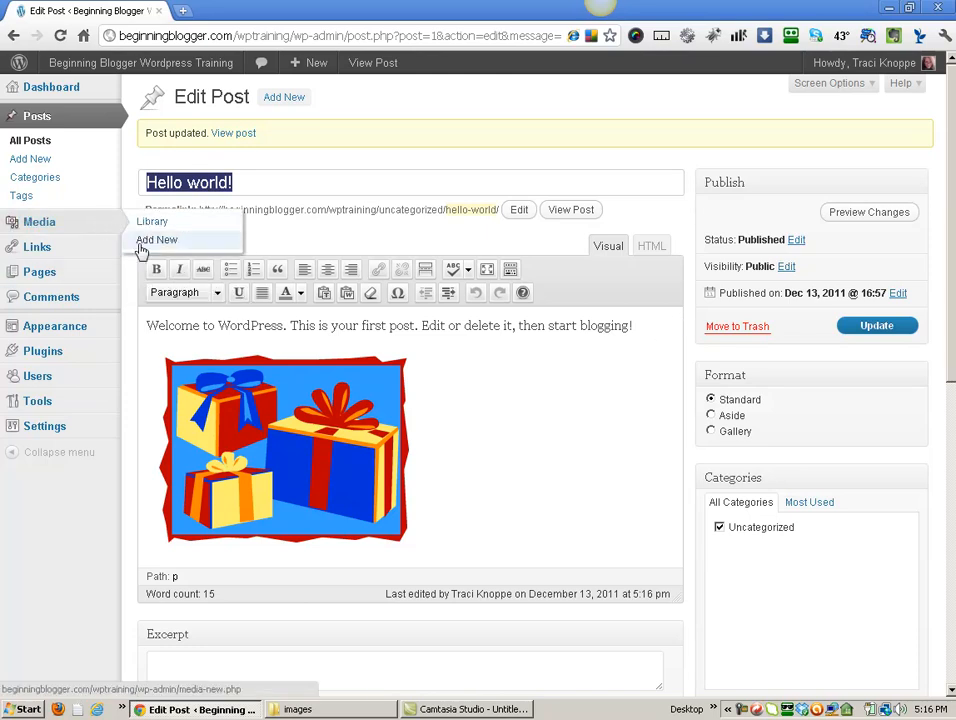
mouse_move(72, 287)
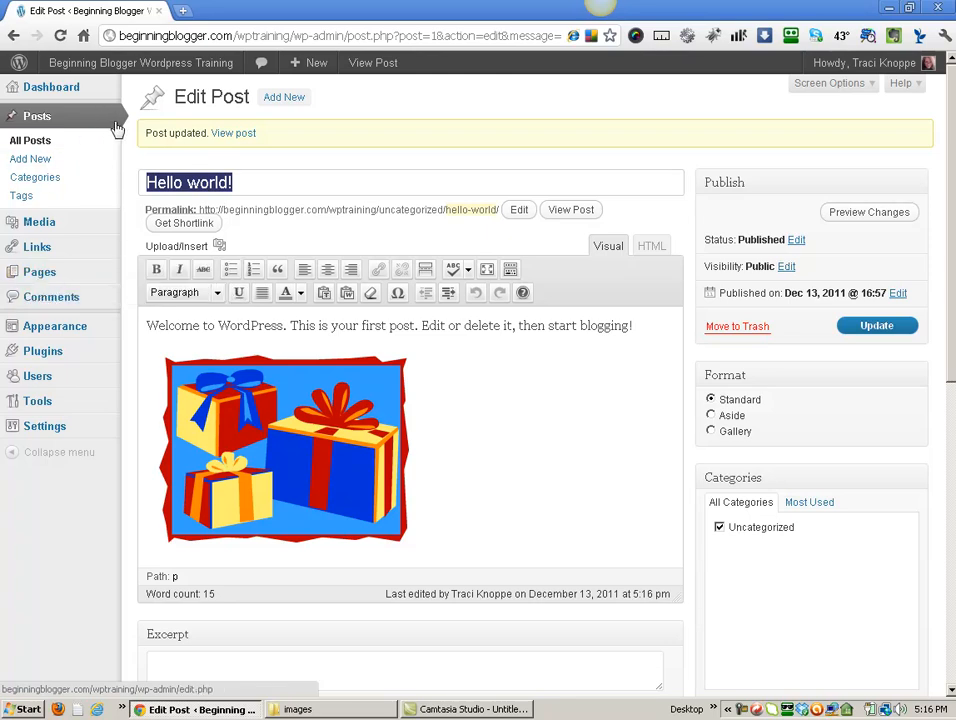
mouse_move(112, 278)
mouse_move(111, 331)
left_click(153, 364)
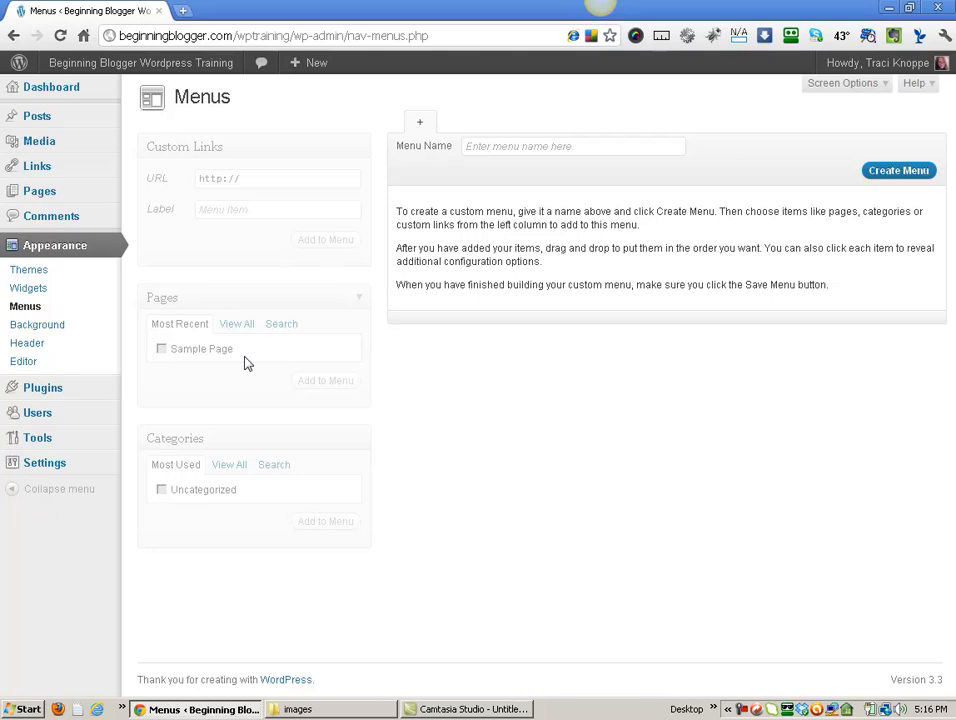
- Open the public site in a new browser tab and view the updated post there
mouse_move(55, 80)
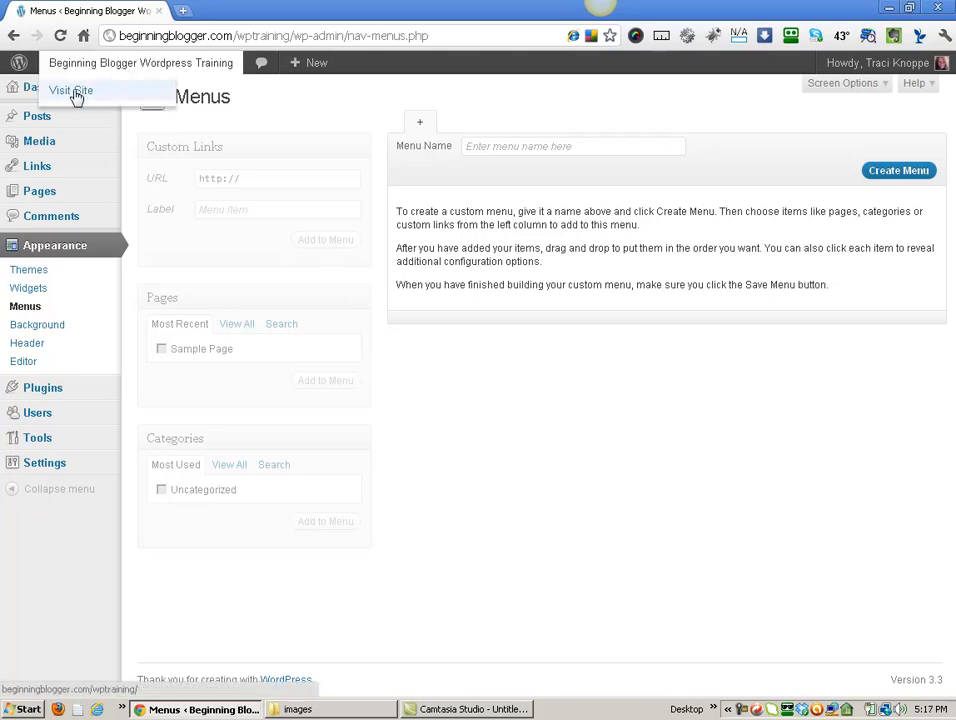
right_click(77, 94)
left_click(135, 103)
left_click(241, 12)
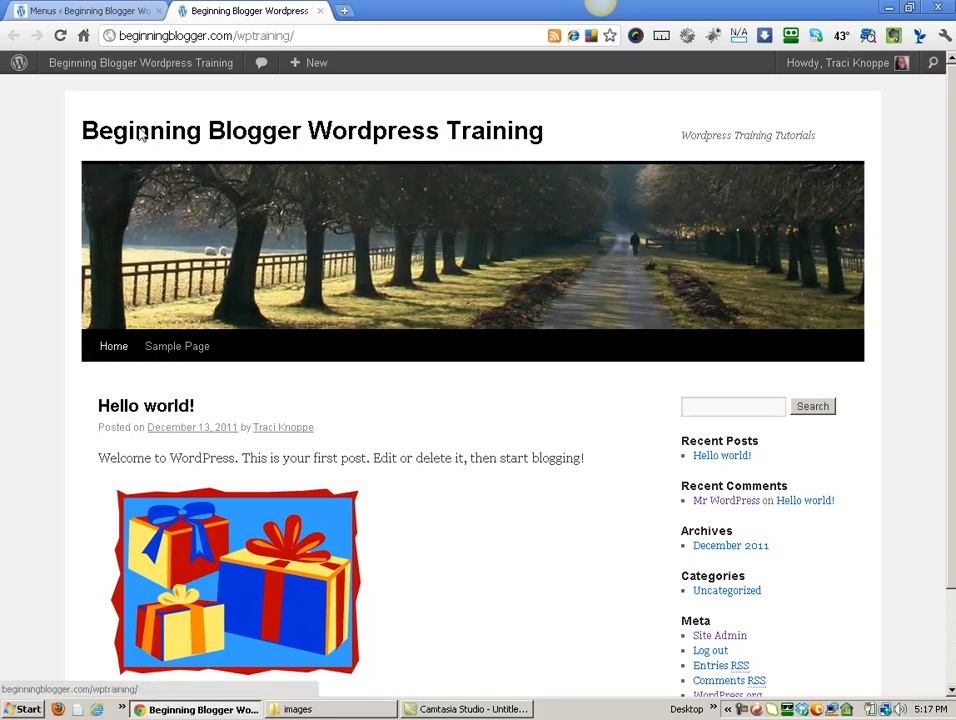
- Create a custom navigation menu named "Main Menu" on the Menus page
left_click(100, 11)
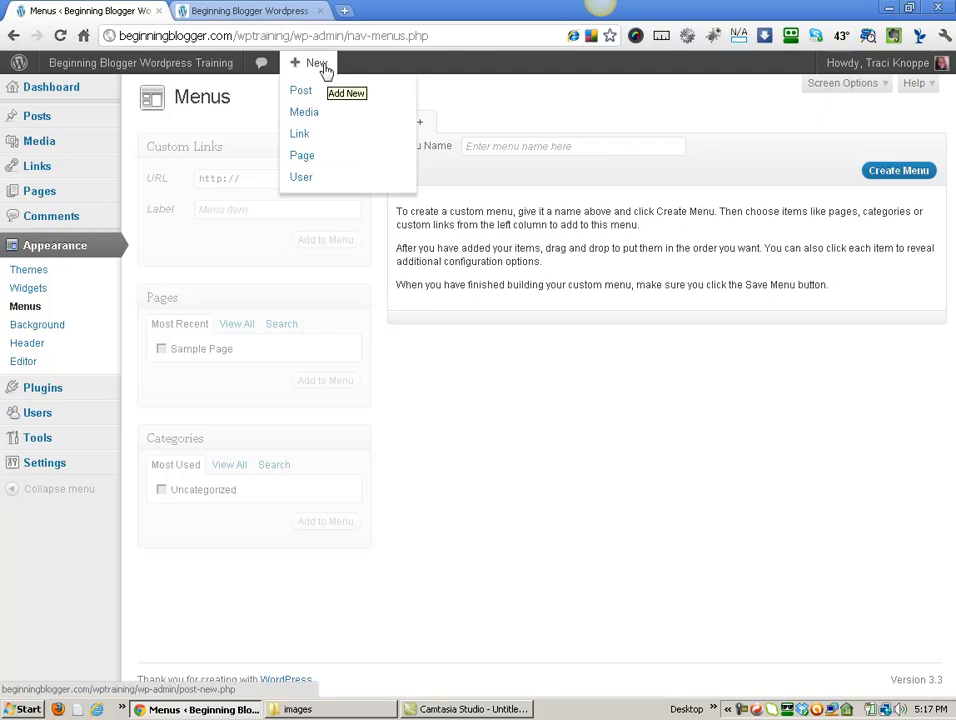
left_click(498, 145)
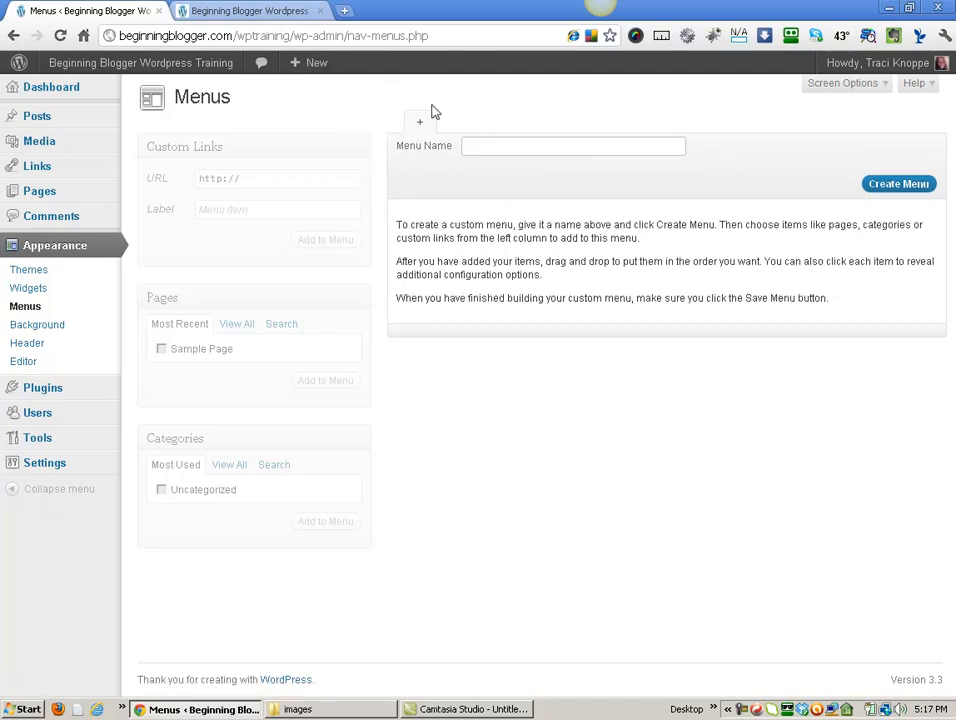
type("Main m")
key("BackSpace")
type("Menu")
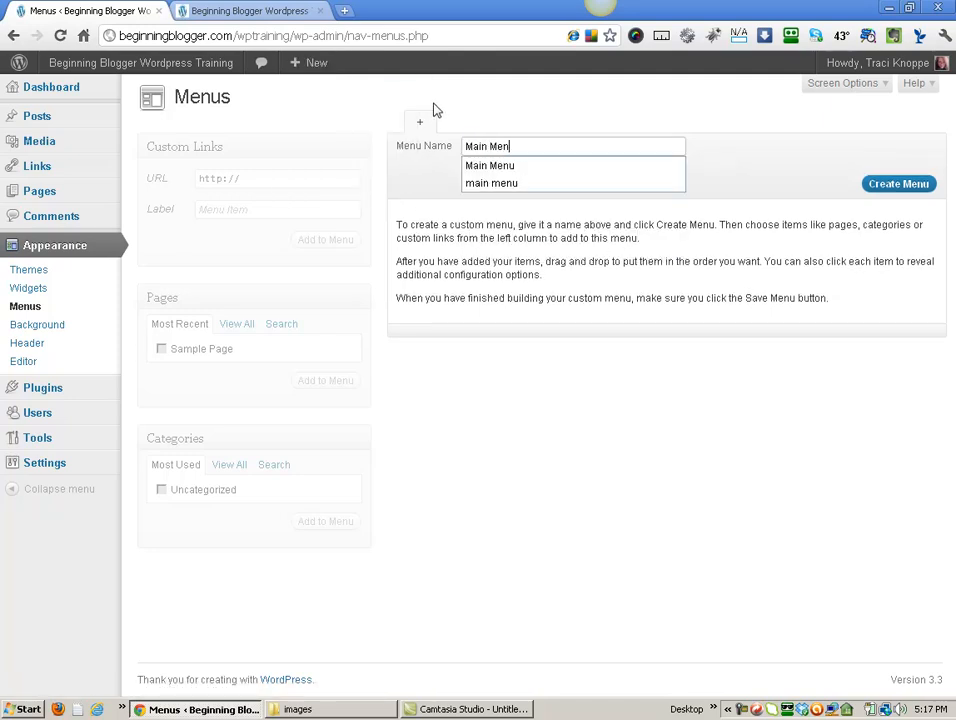
left_click(880, 186)
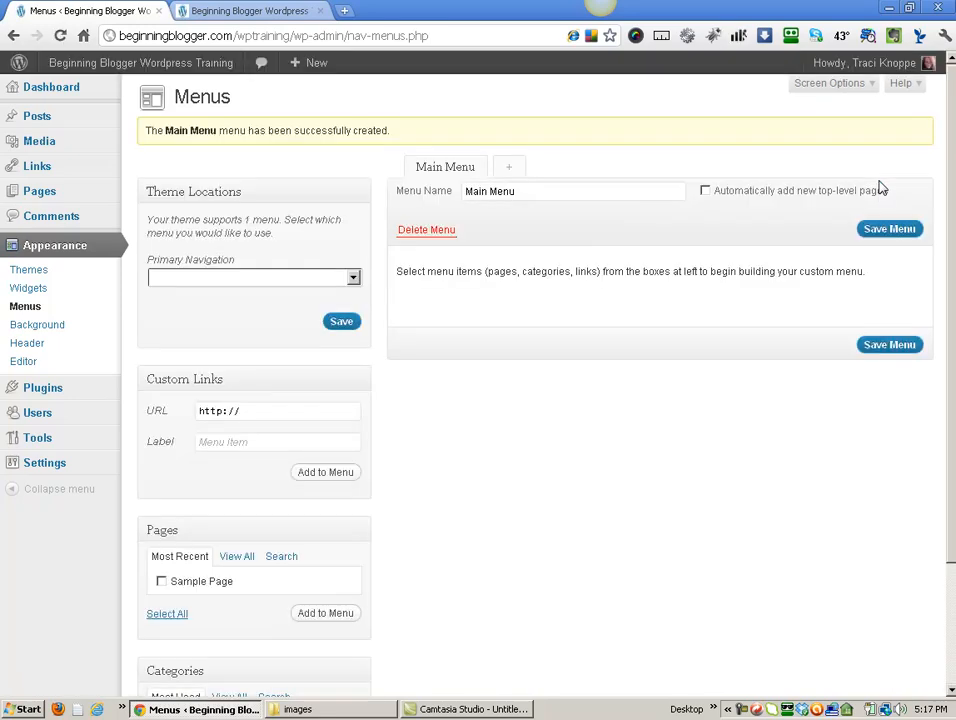
- Assign Main Menu as the theme's primary navigation, save the location, and reload the public site to check it
left_click(352, 281)
left_click(259, 308)
left_click(345, 323)
left_click(232, 12)
left_click(61, 37)
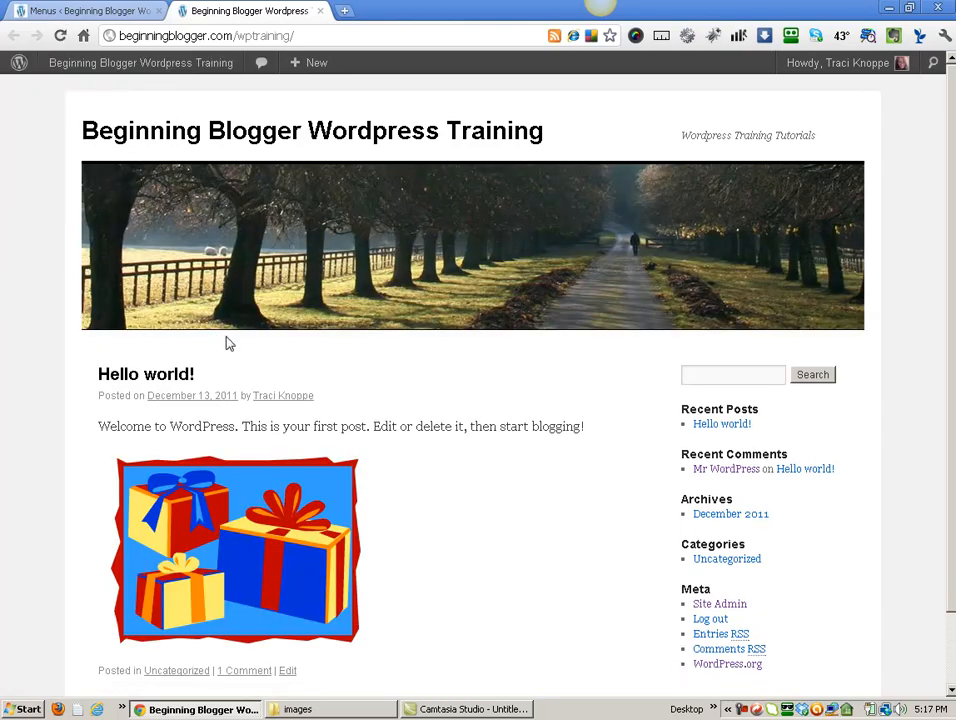
- Add the Uncategorized category and the Sample Page to the Main Menu
left_click(95, 11)
scroll(283, 430, "down", 3)
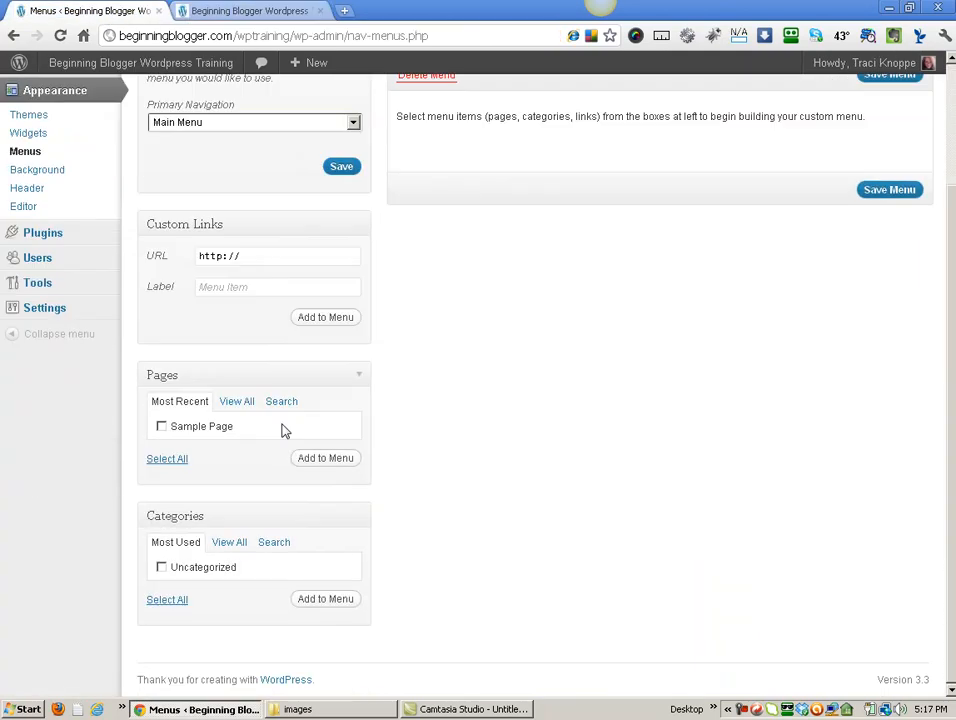
left_click(161, 567)
left_click(320, 600)
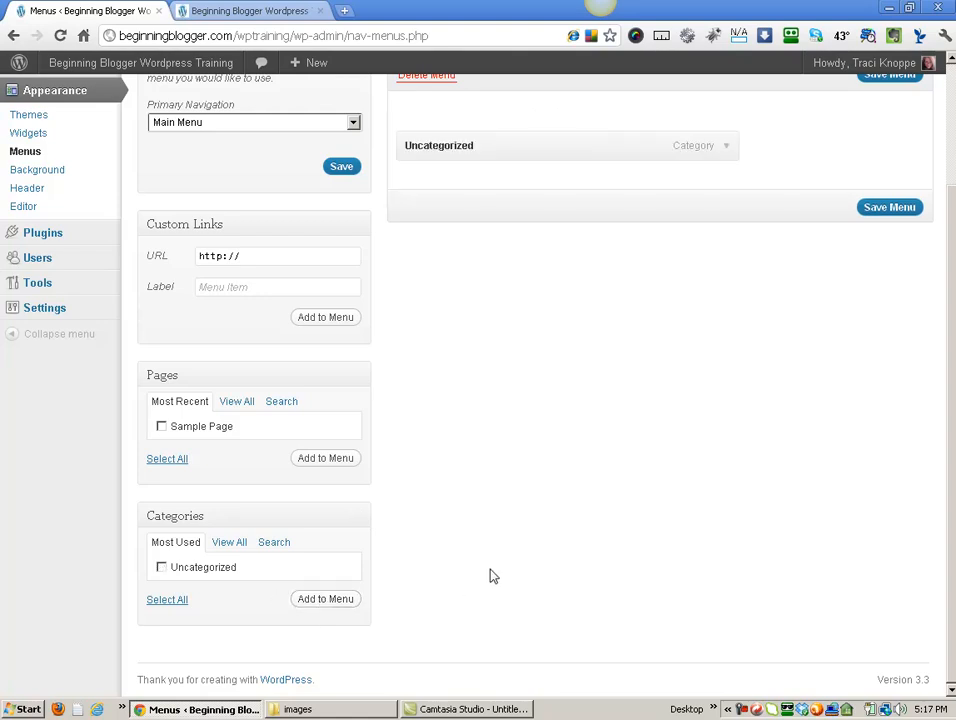
left_click(161, 426)
left_click(320, 462)
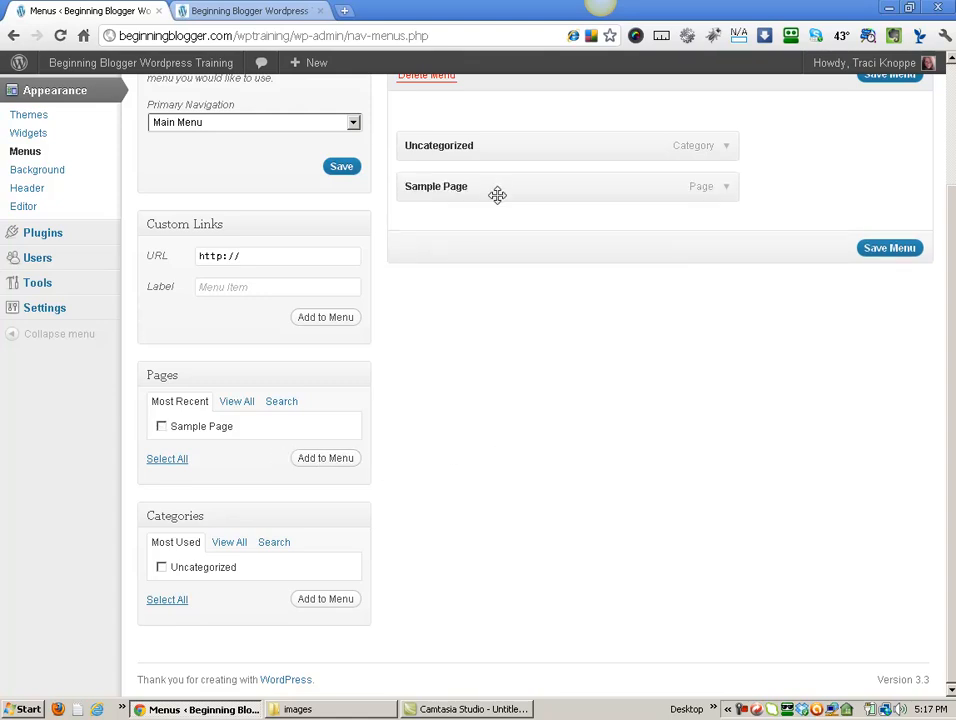
- Move Sample Page above Uncategorized, save the menu, and check the navigation bar on the public site
left_click_drag(499, 186, 505, 160)
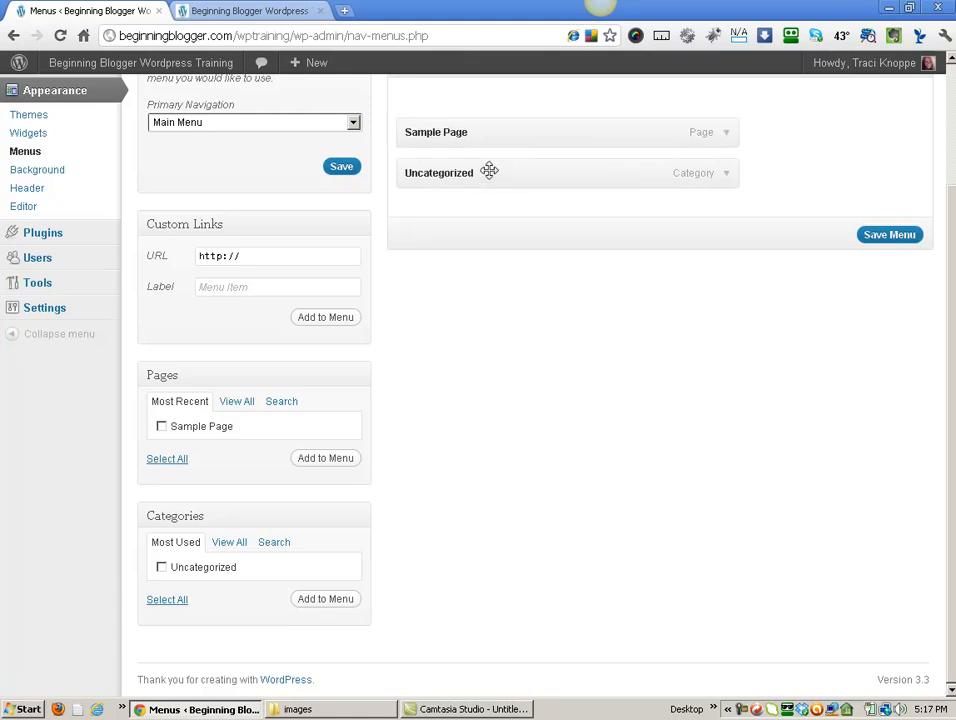
left_click(885, 236)
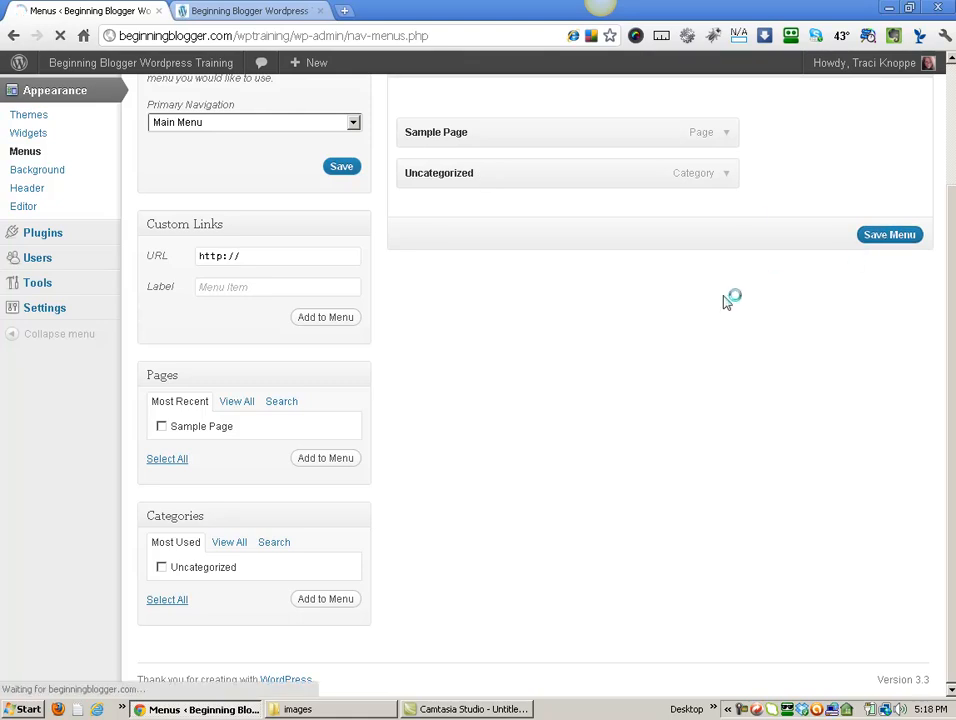
left_click(248, 12)
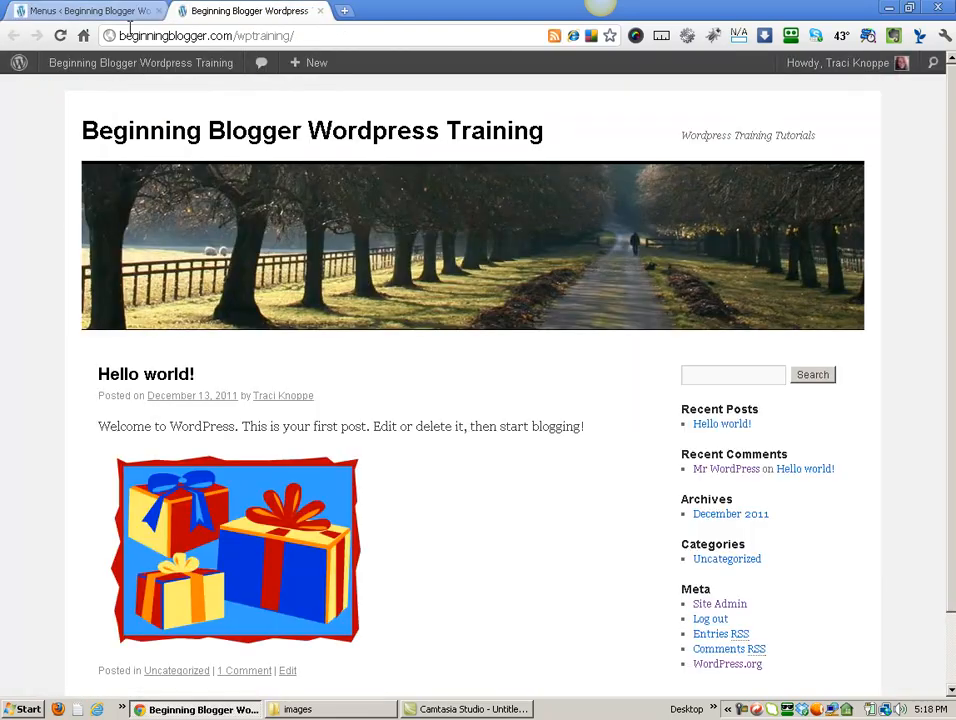
left_click(61, 36)
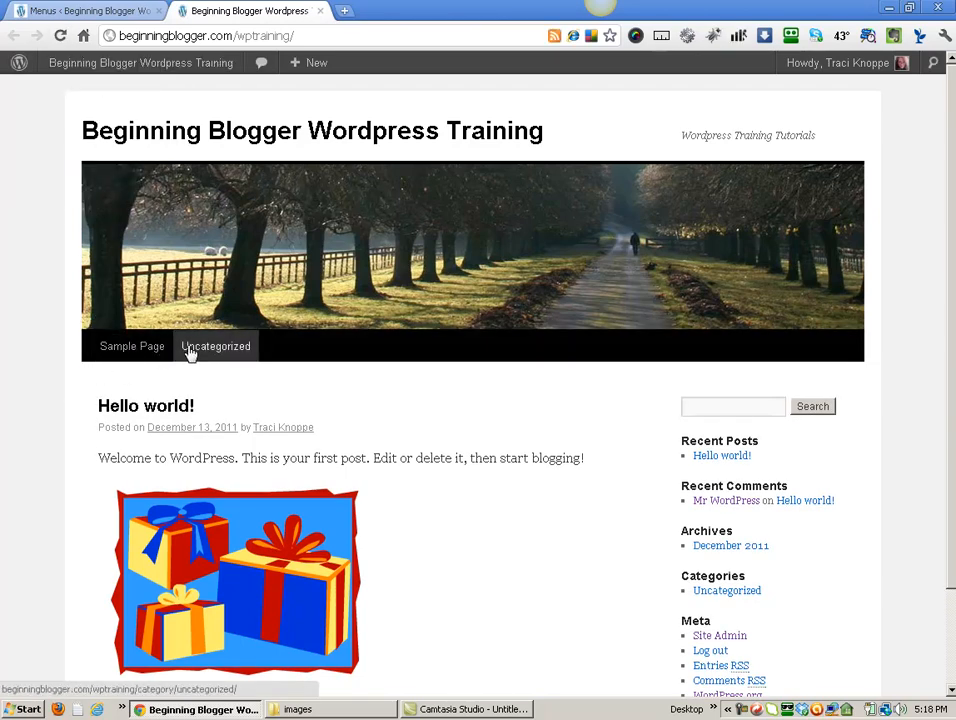
- Nest Uncategorized as a sub-item of Sample Page, save the menu, and view the submenu on the public site
left_click(117, 11)
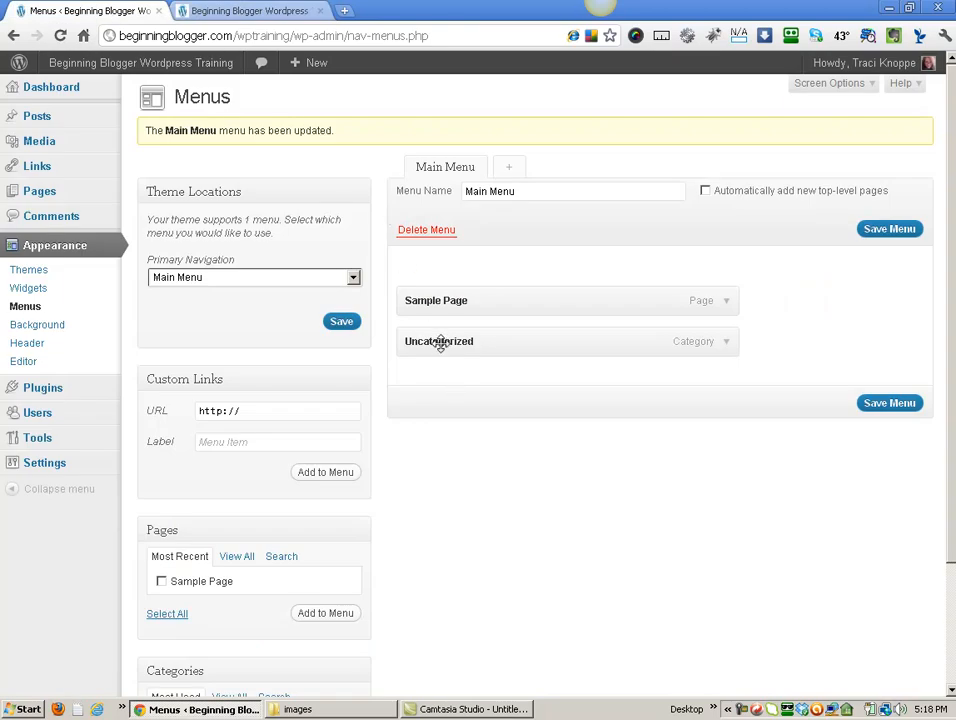
left_click_drag(446, 343, 480, 340)
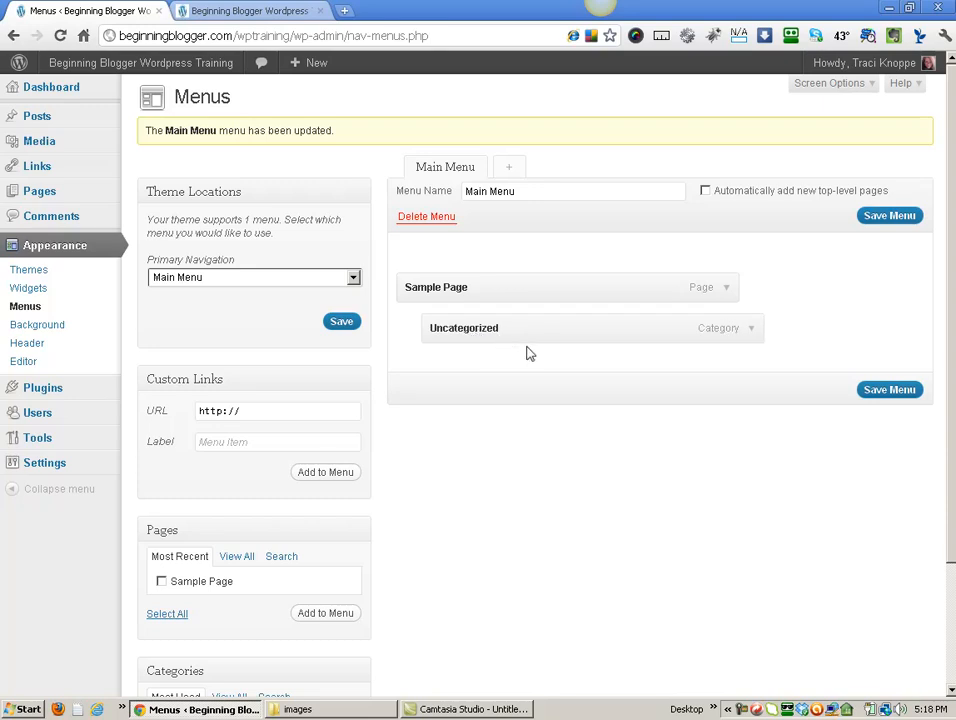
left_click(889, 389)
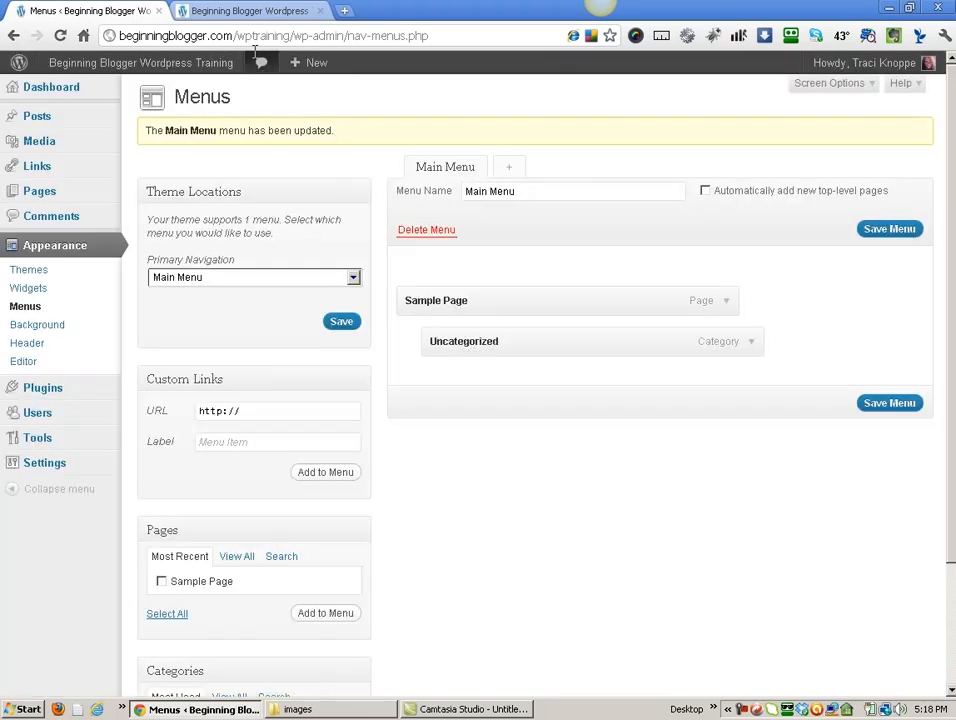
left_click(250, 10)
mouse_move(140, 62)
left_click(132, 94)
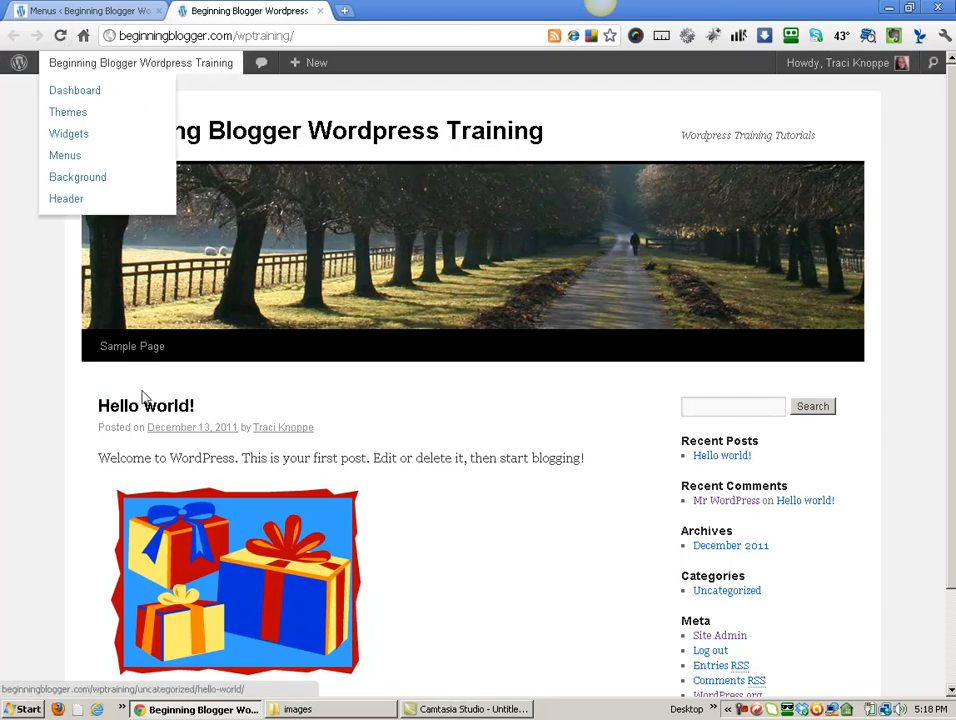
mouse_move(148, 362)
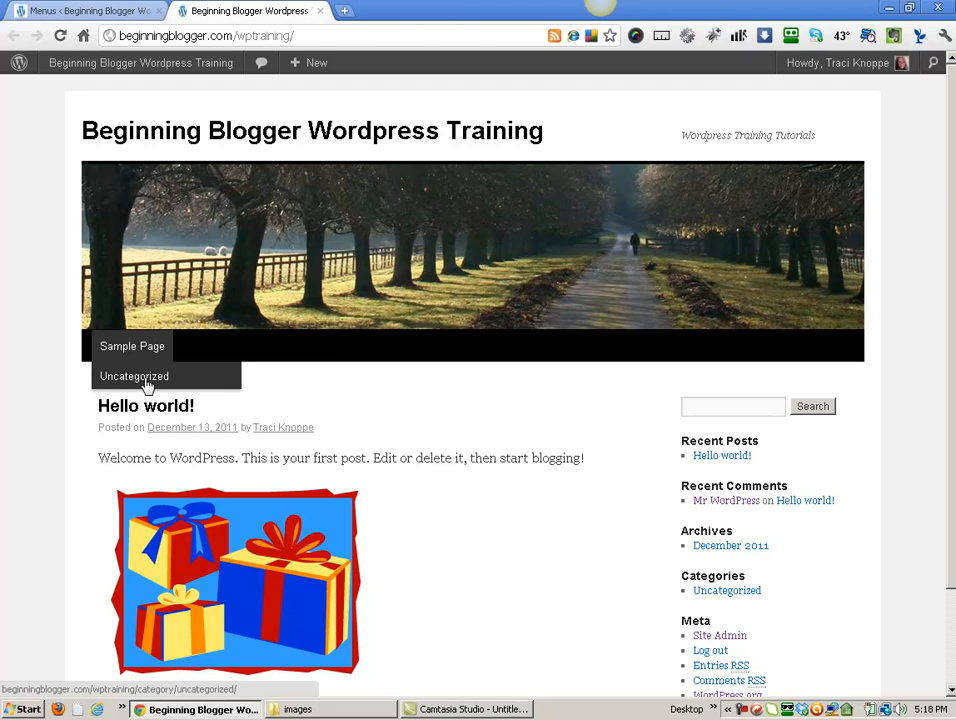
- Fill in a custom link with the URL # and the label "Category"
left_click(76, 11)
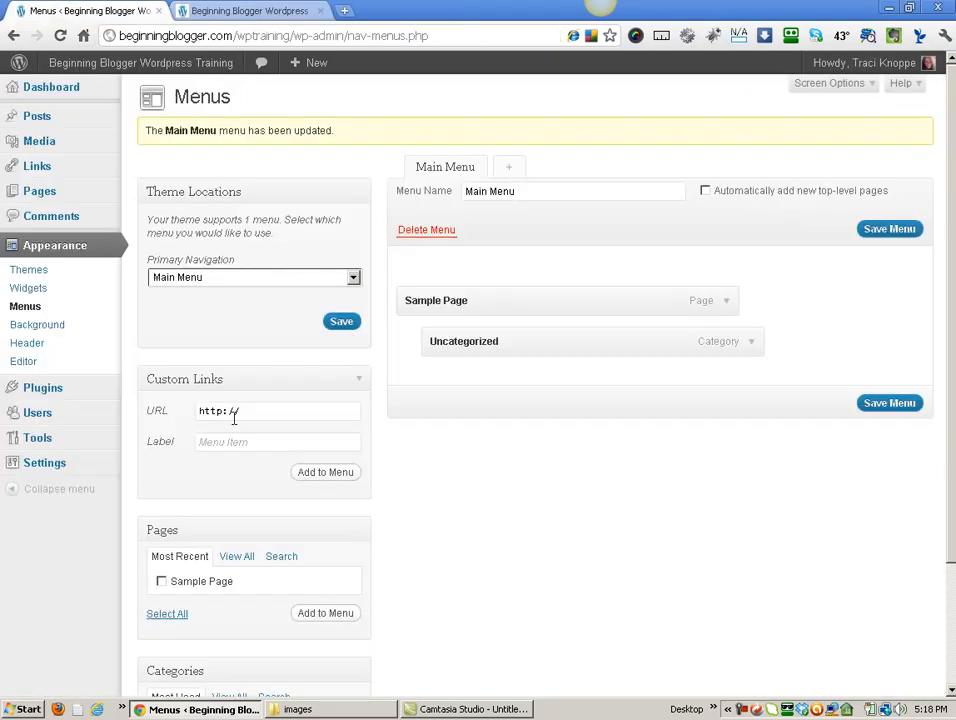
left_click_drag(249, 410, 201, 410)
type("#")
left_click(200, 441)
type("Category")
left_click(203, 411)
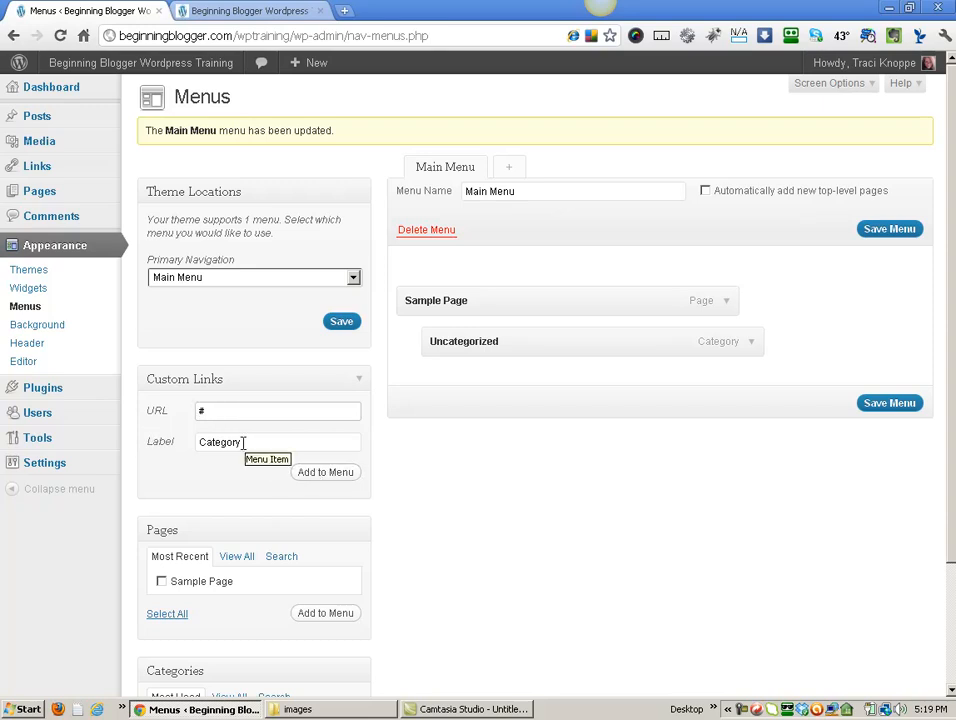
- Check the submenu on the public site, add the Category link to the menu, and nest Uncategorized beneath it
left_click(250, 12)
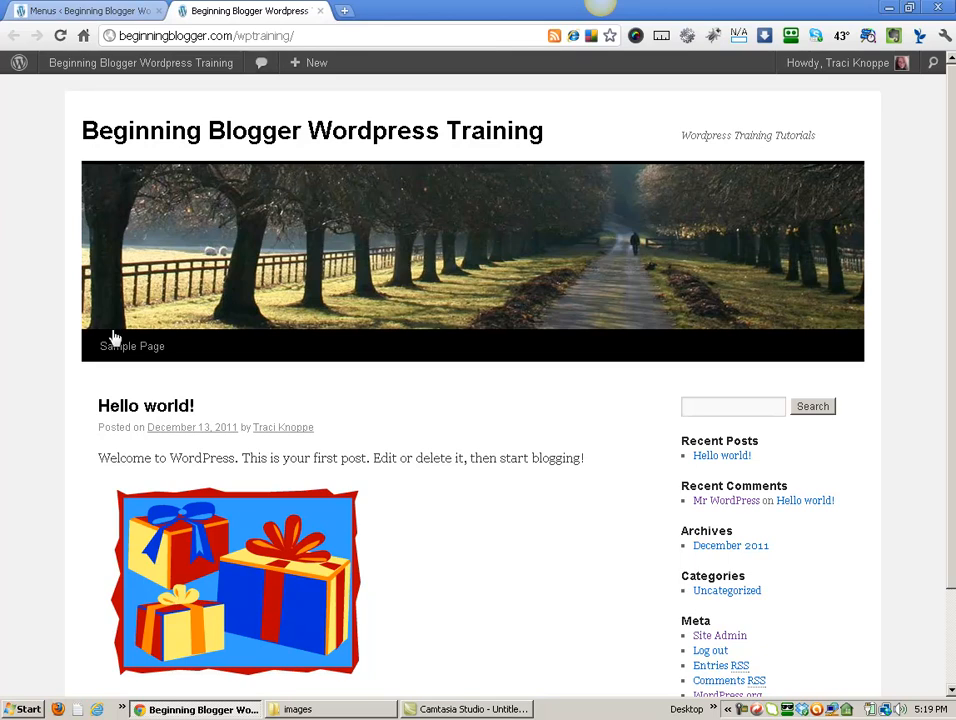
mouse_move(117, 350)
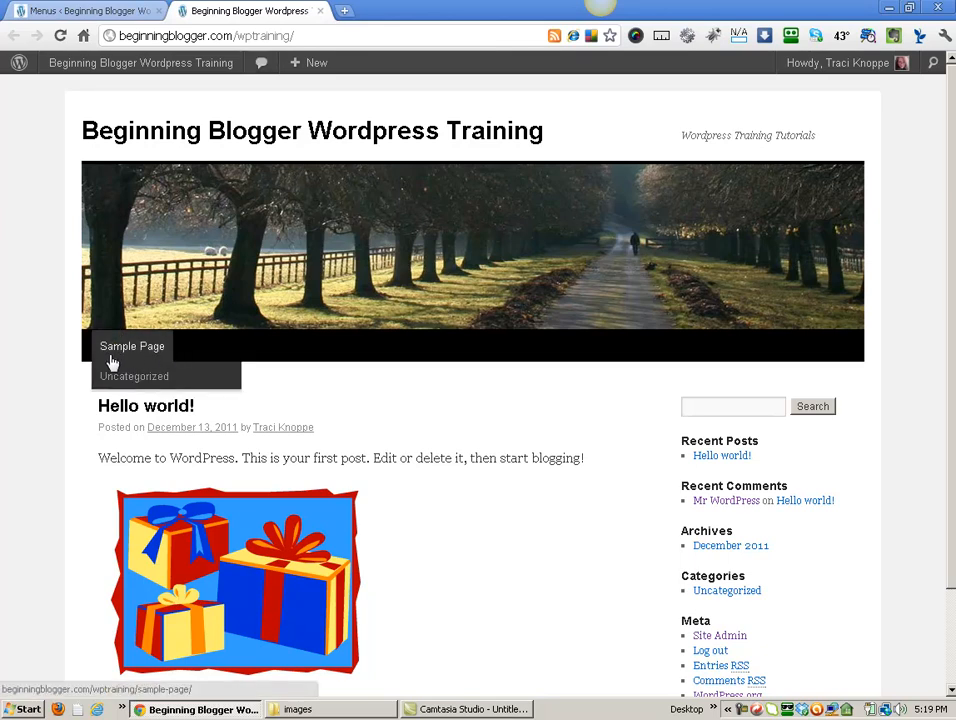
left_click(143, 18)
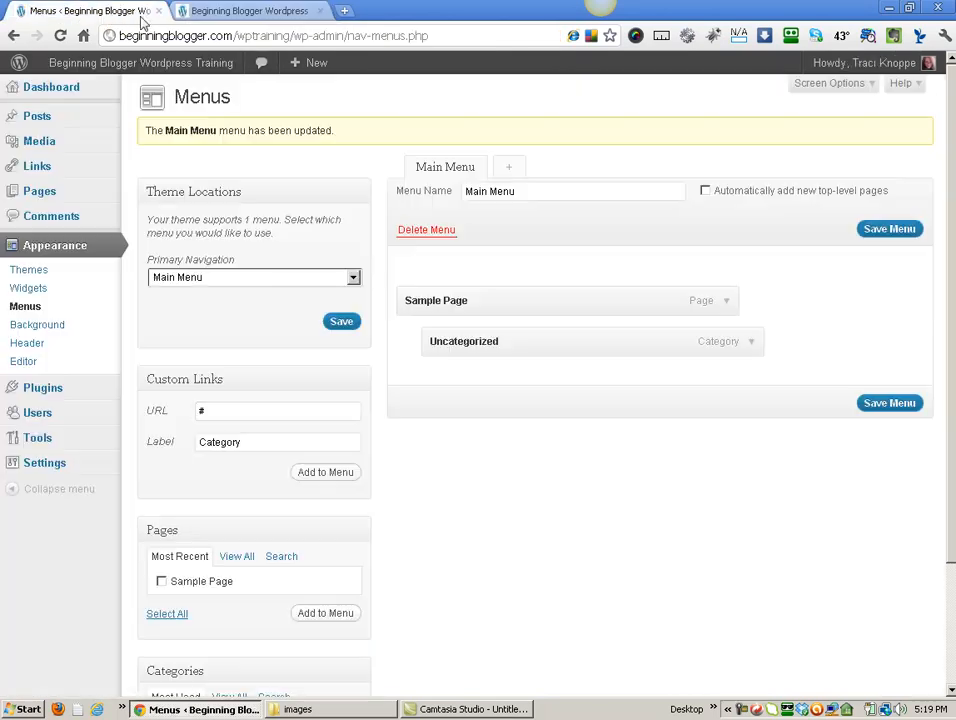
left_click(322, 476)
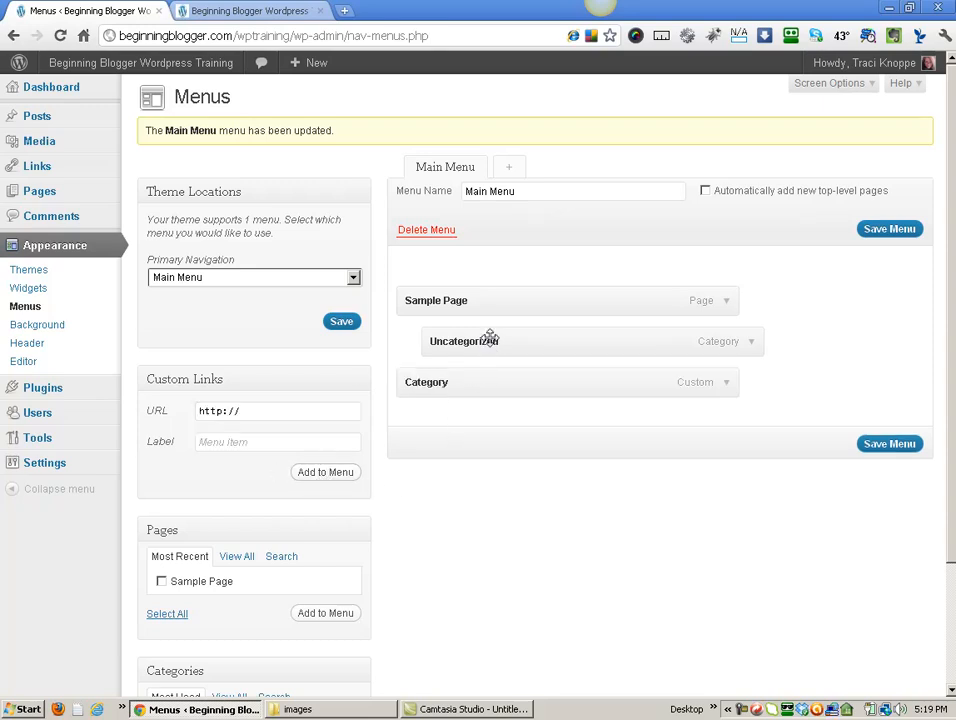
left_click_drag(490, 337, 498, 373)
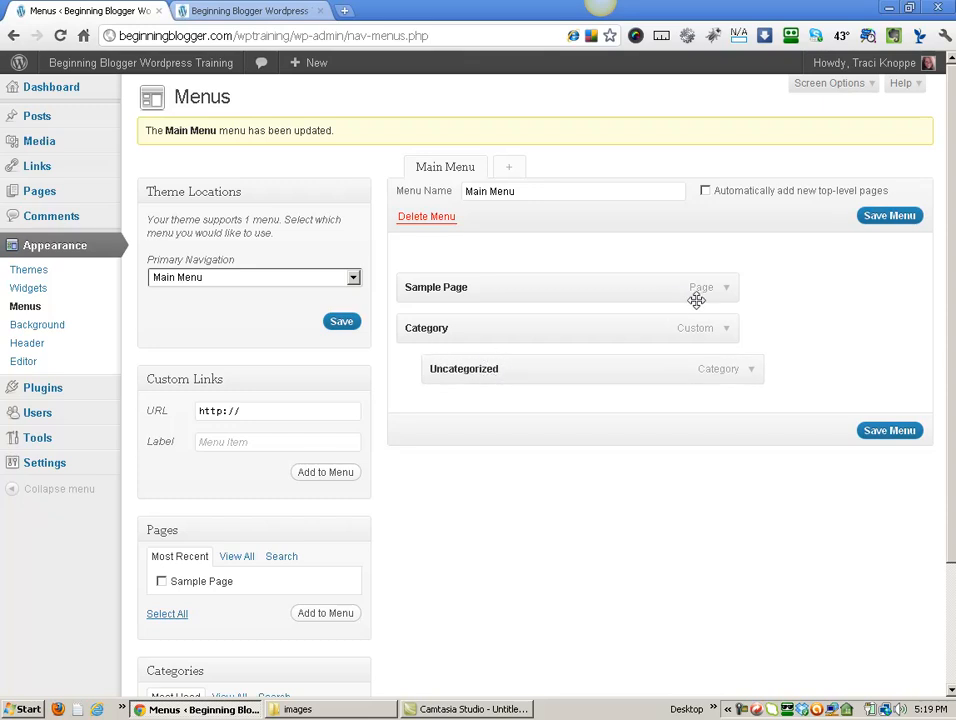
- Change the Sample Page item's navigation label to "My Page" and save the menu
left_click(727, 289)
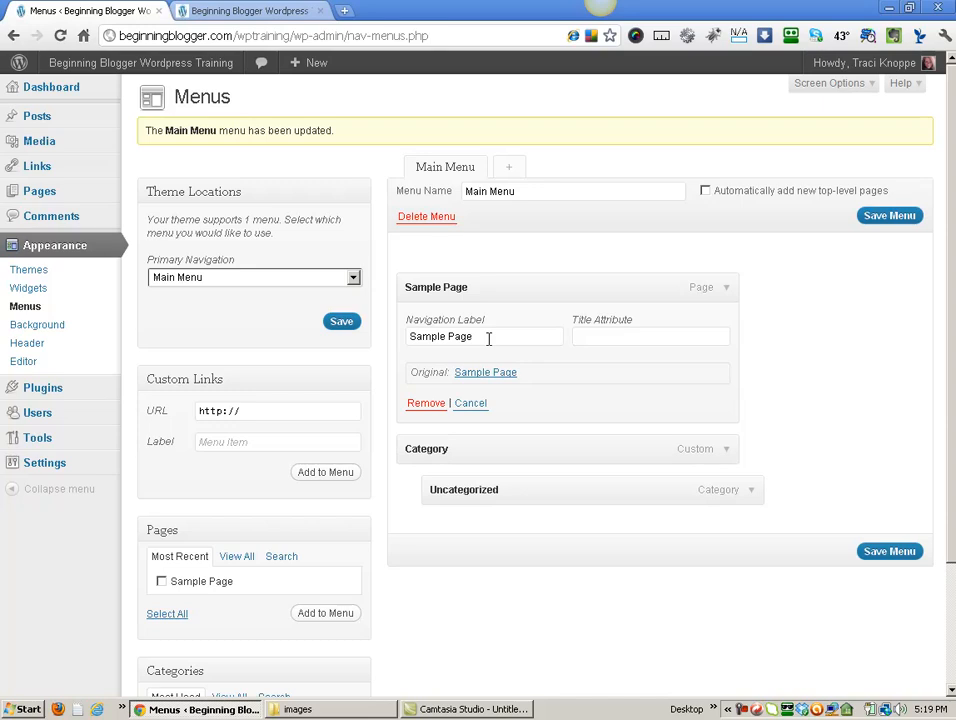
left_click_drag(475, 335, 390, 338)
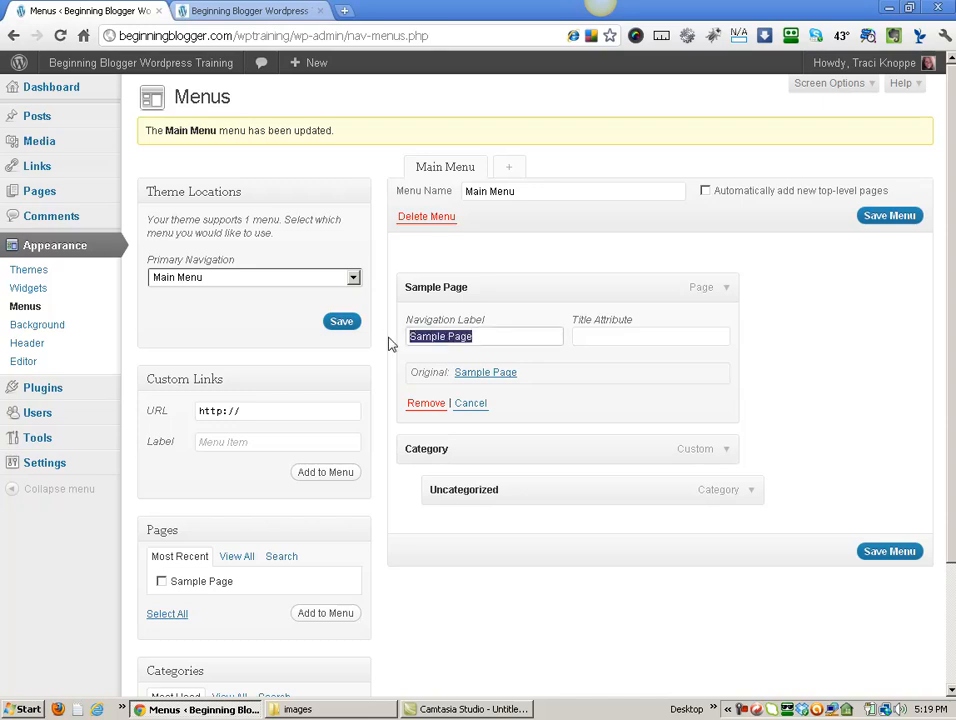
type("My Page")
left_click(273, 10)
mouse_move(92, 360)
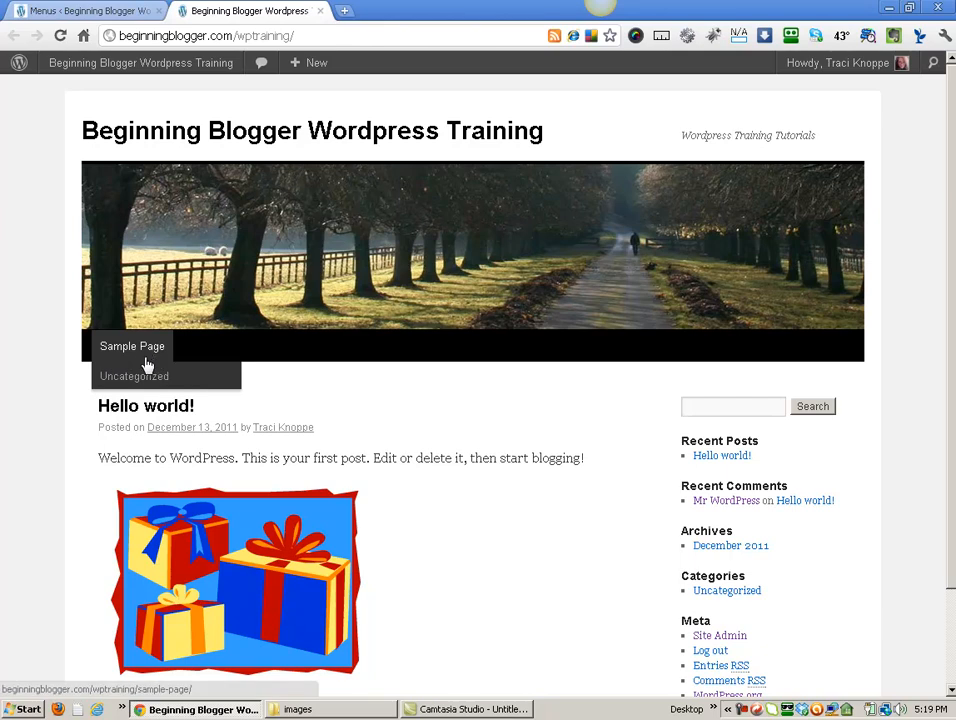
left_click(70, 11)
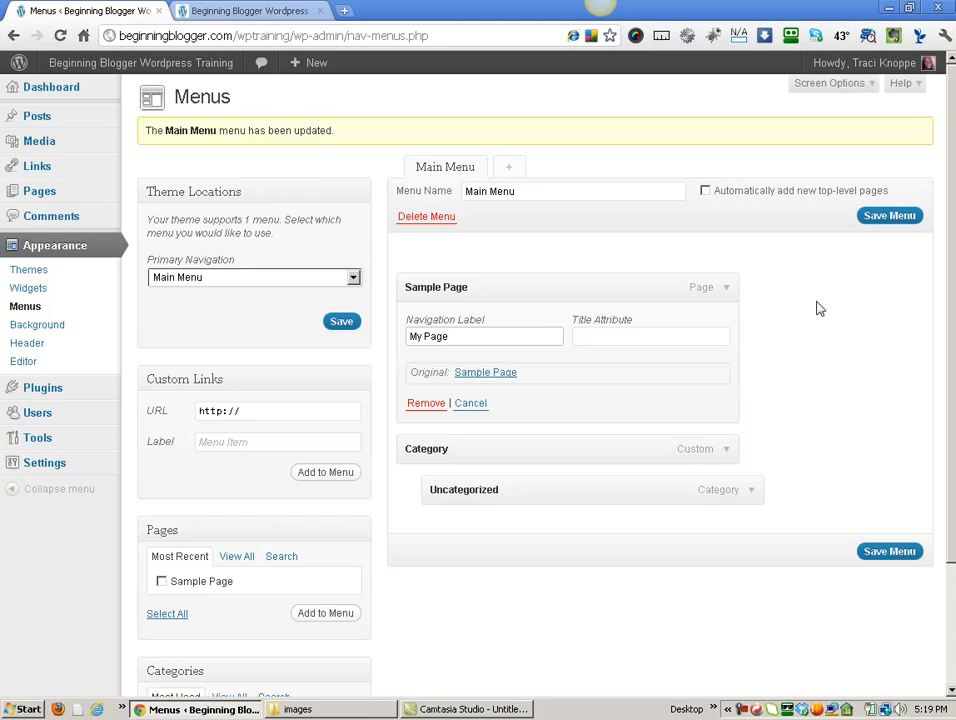
left_click(888, 551)
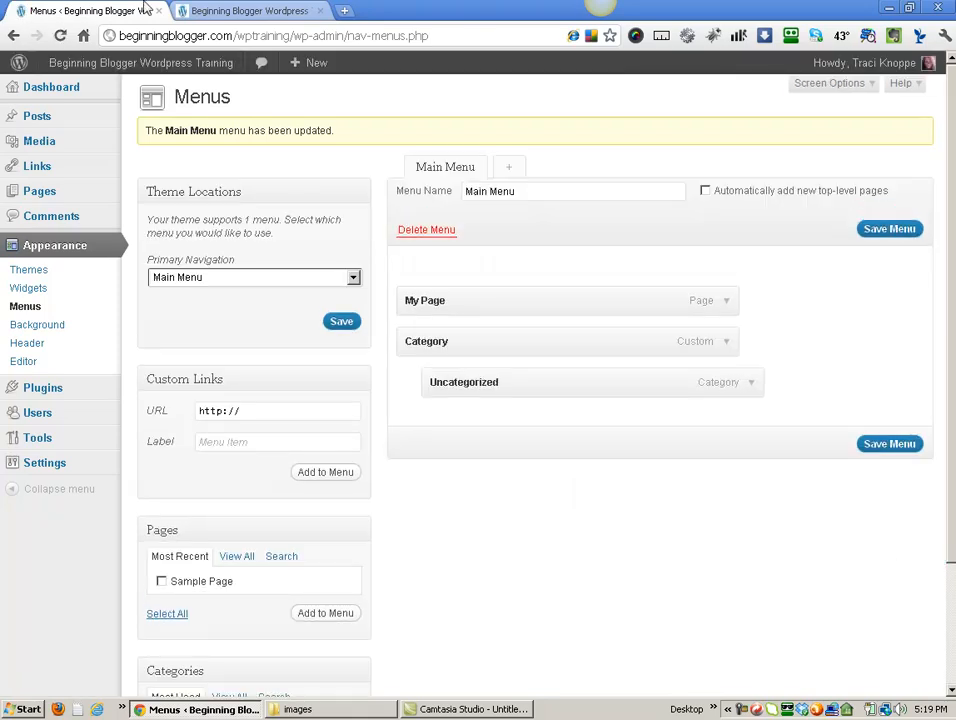
- Reload the public site and examine the updated navigation bar, including the Category submenu
left_click(198, 12)
left_click(60, 38)
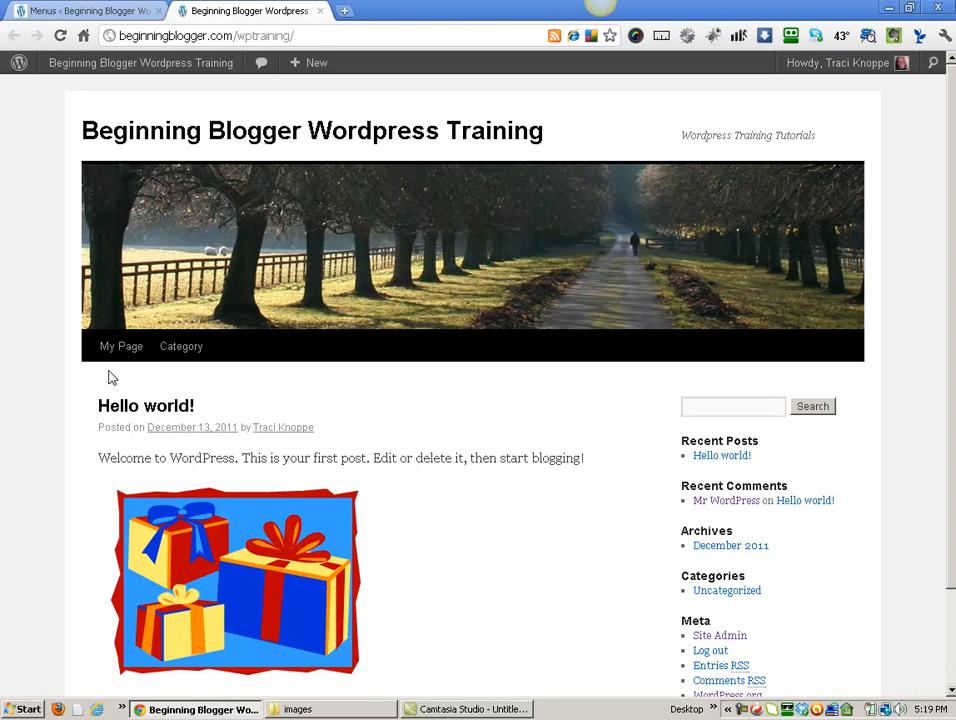
mouse_move(185, 357)
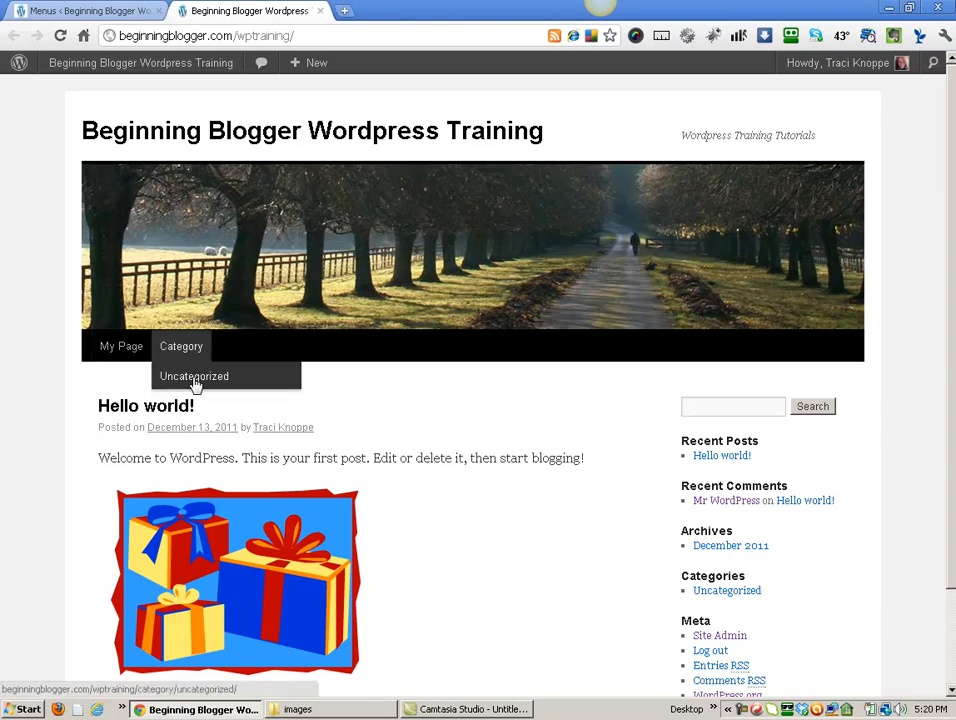
scroll(440, 431, "down", 2)
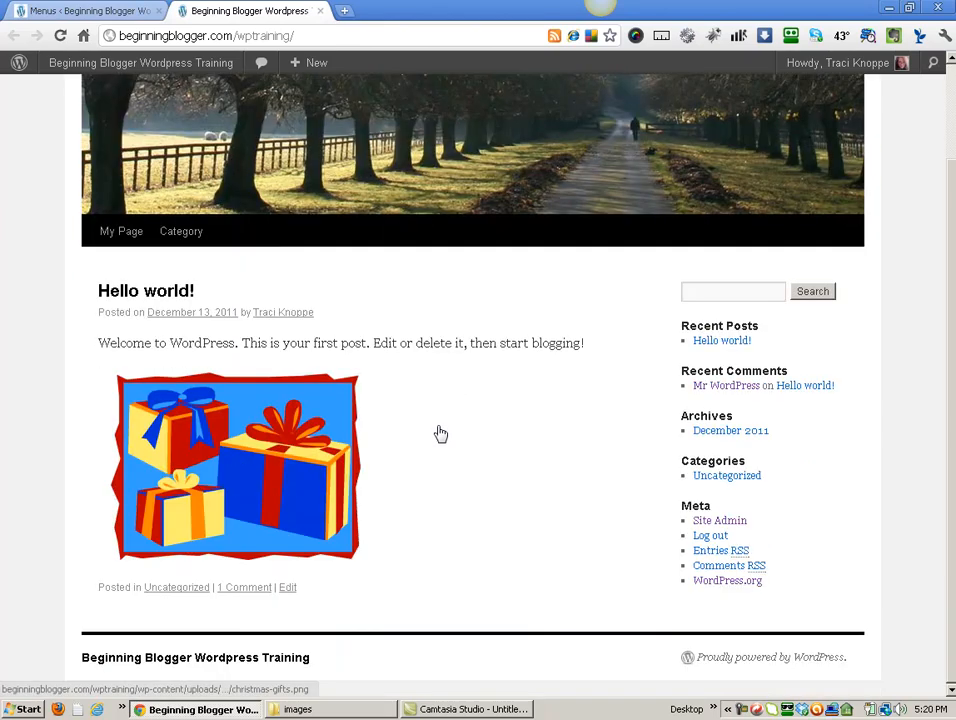
scroll(440, 431, "up", 2)
- Open the form for creating an additional menu on the Menus page and activate its name field
left_click(46, 14)
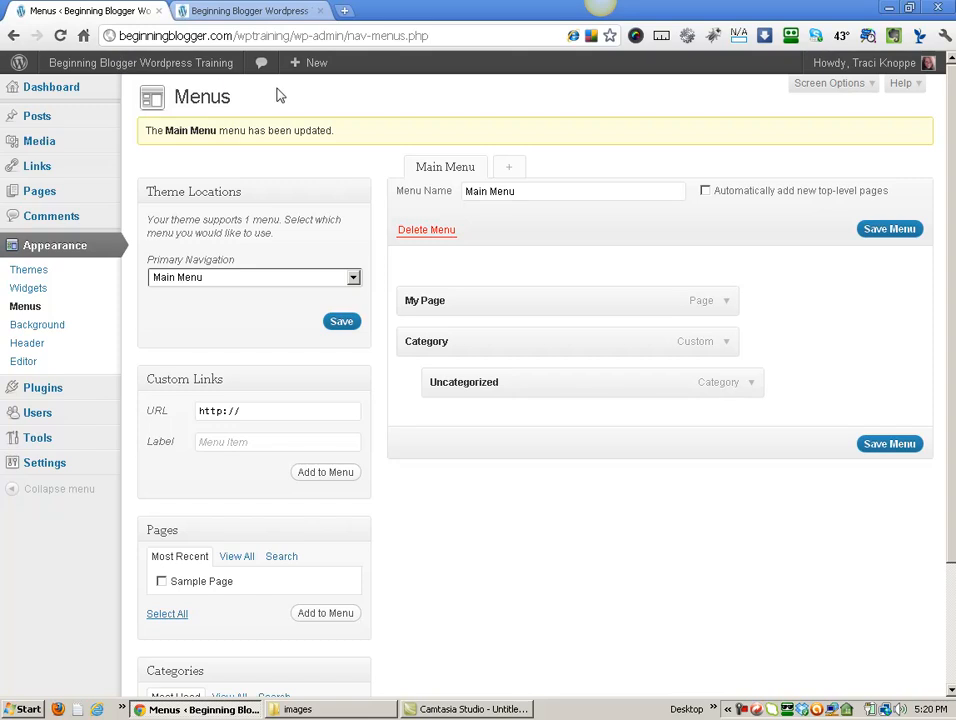
left_click(514, 174)
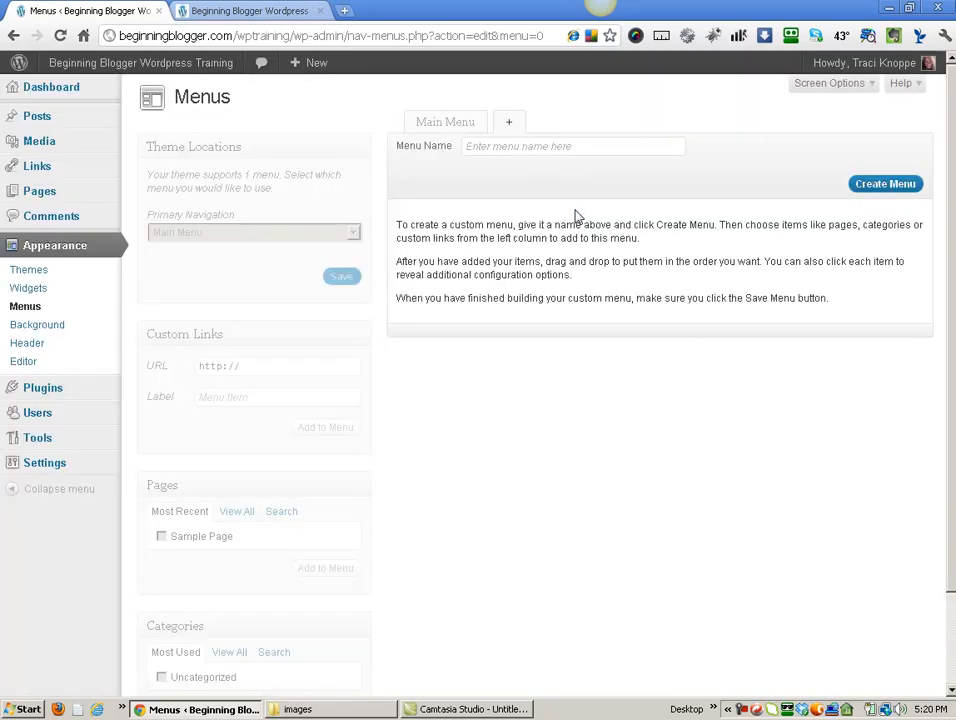
left_click(565, 145)
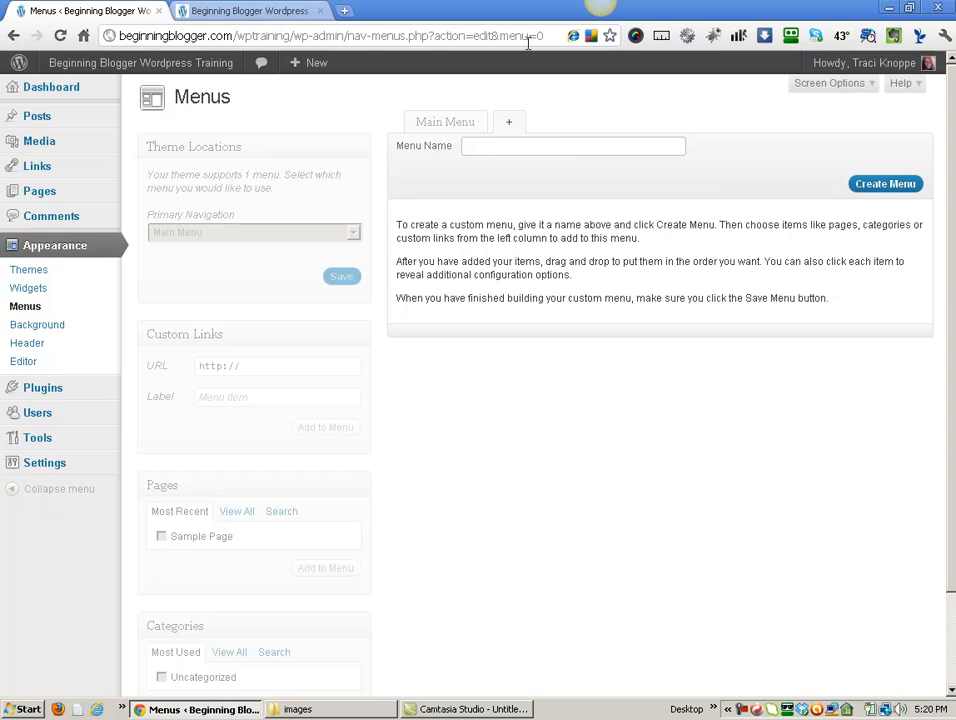
- Name the new menu "Sidebar Navigation" and create it
type("Sidebar")
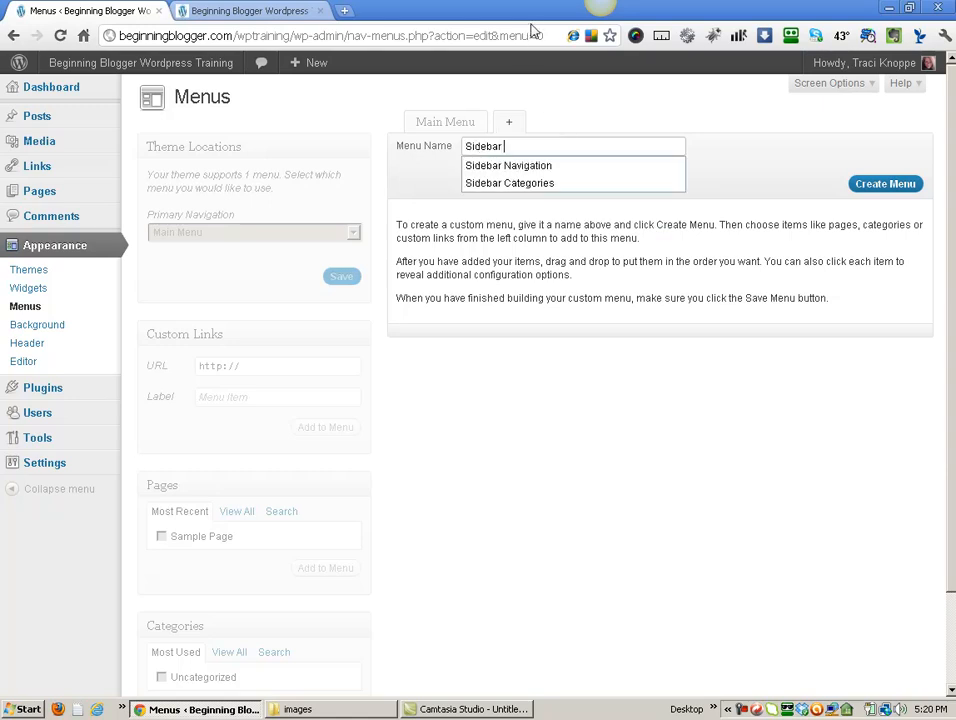
left_click(520, 165)
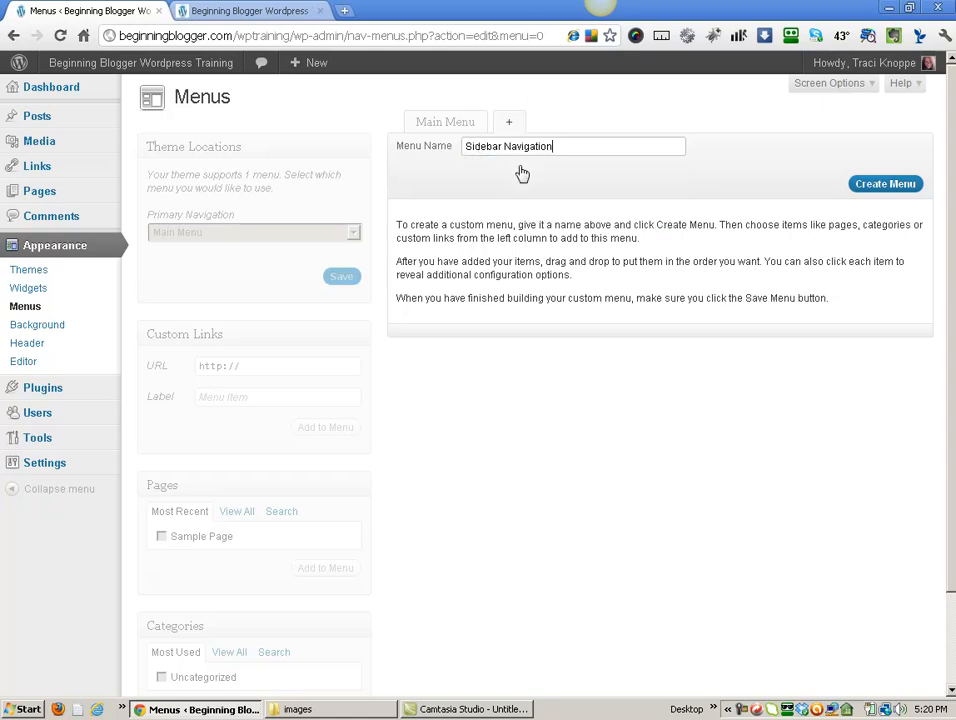
left_click(875, 187)
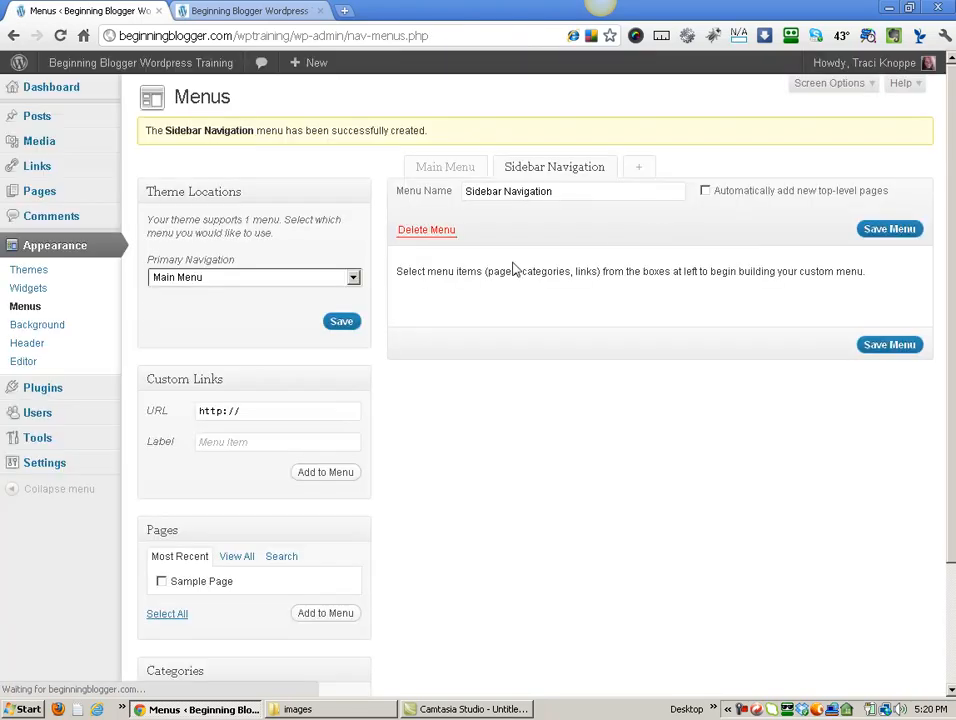
- Enable the Posts and Tags boxes in the Menus page's screen options
scroll(257, 430, "down", 3)
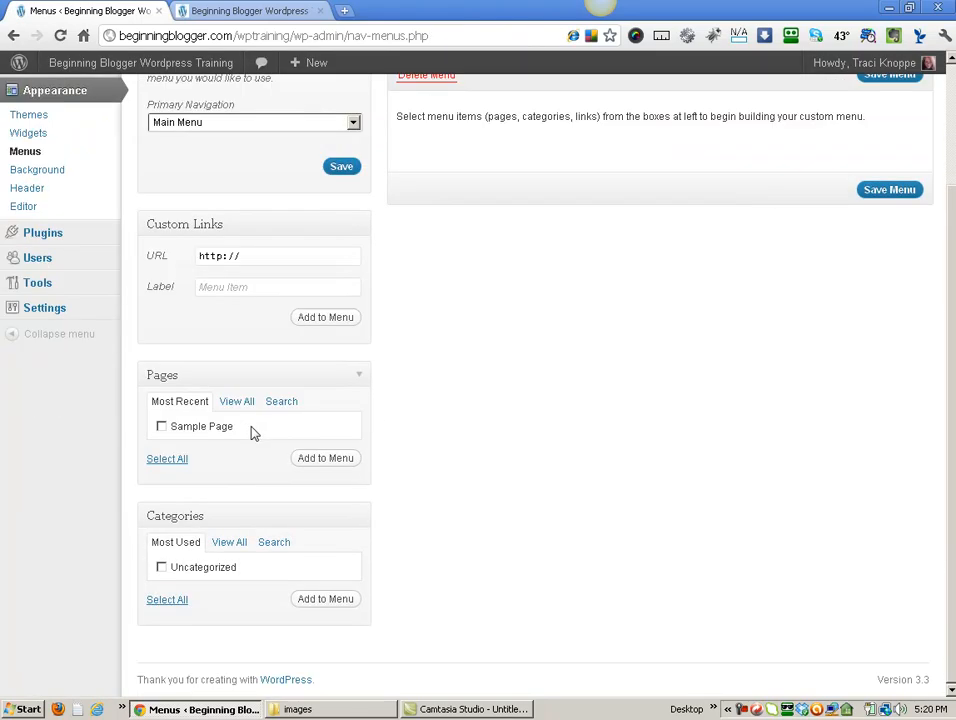
scroll(252, 433, "up", 3)
left_click(870, 84)
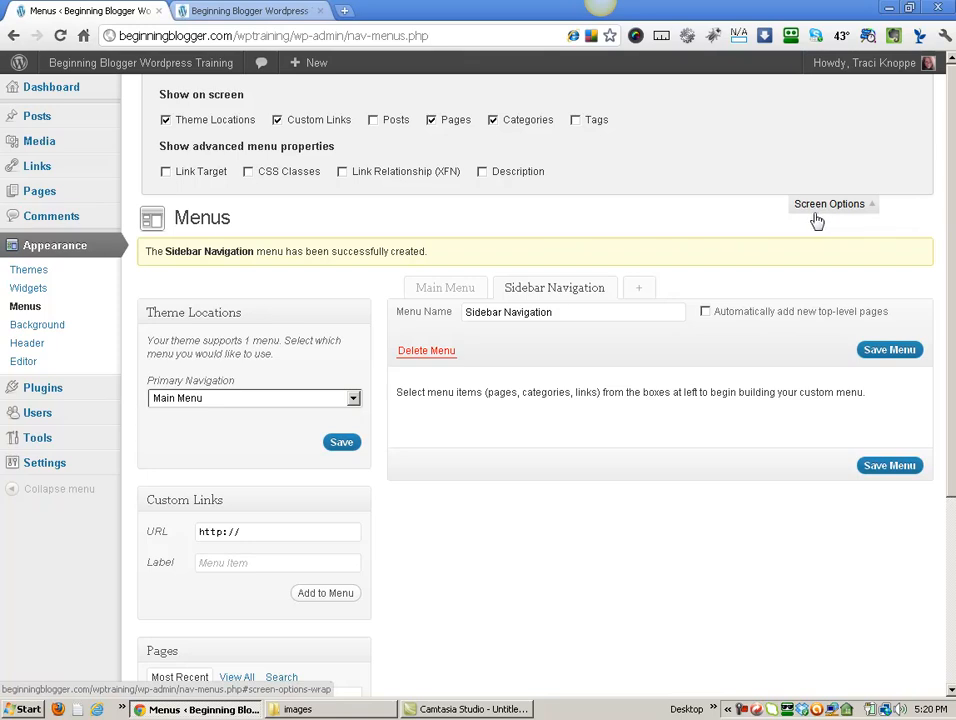
left_click(372, 120)
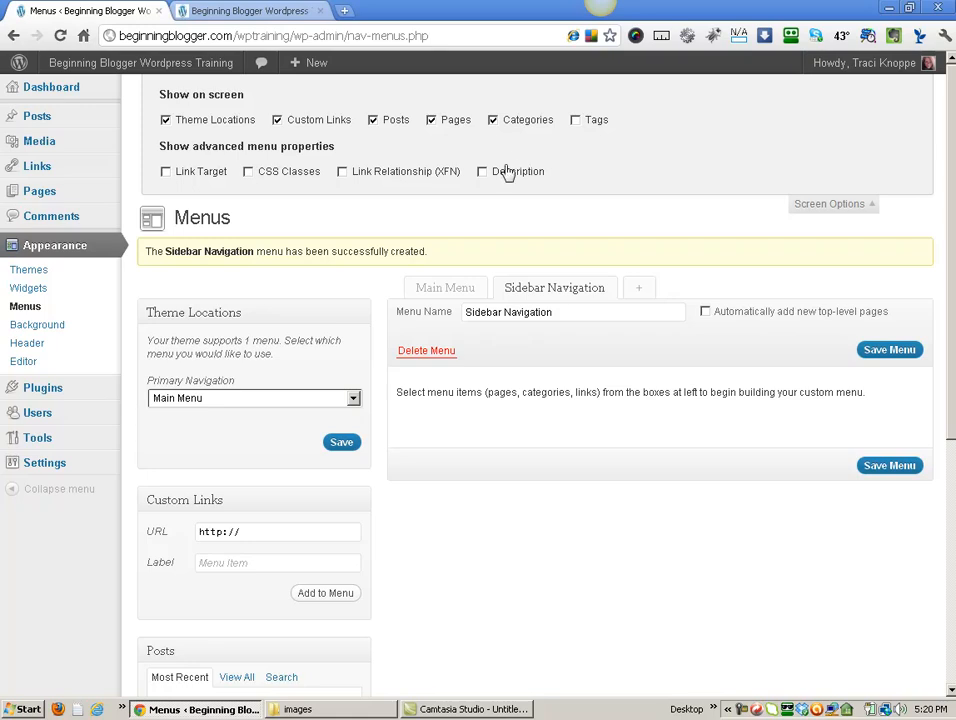
left_click(577, 122)
left_click(866, 205)
- Add the "Hello world!" post and the Sample Page to the Sidebar Navigation menu
scroll(323, 355, "down", 3)
scroll(323, 355, "down", 1)
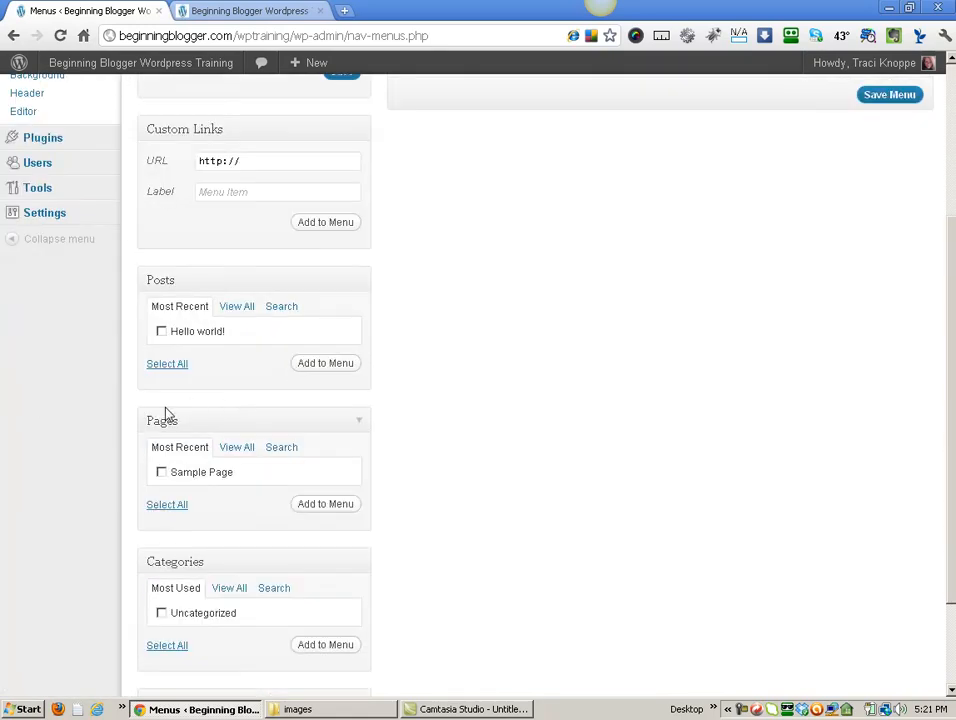
left_click(161, 334)
scroll(288, 355, "up", 1)
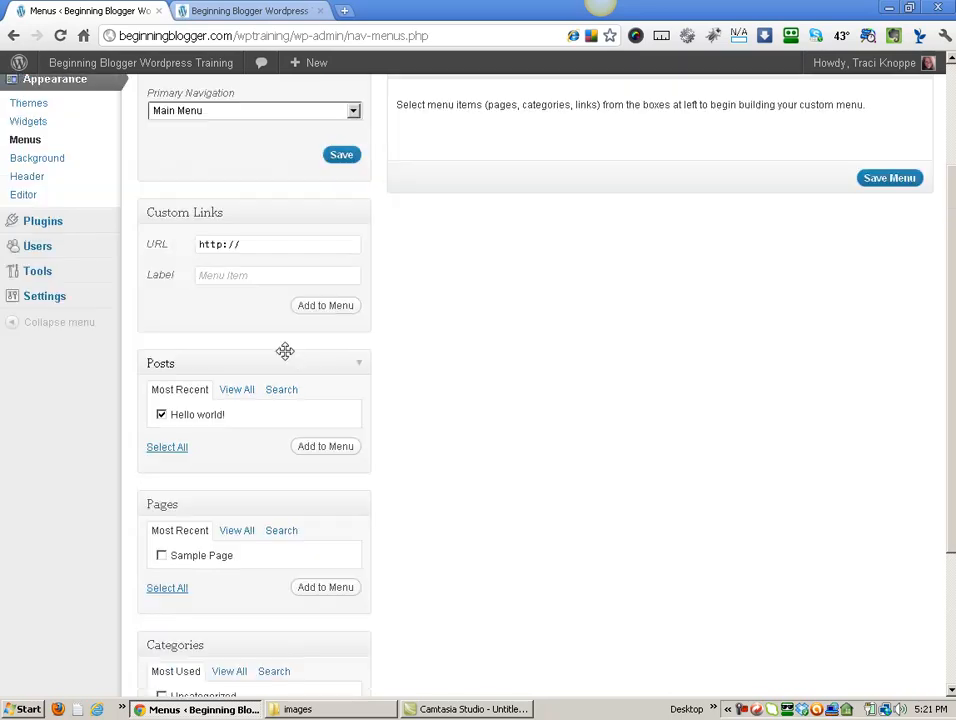
left_click(325, 447)
scroll(270, 474, "down", 1)
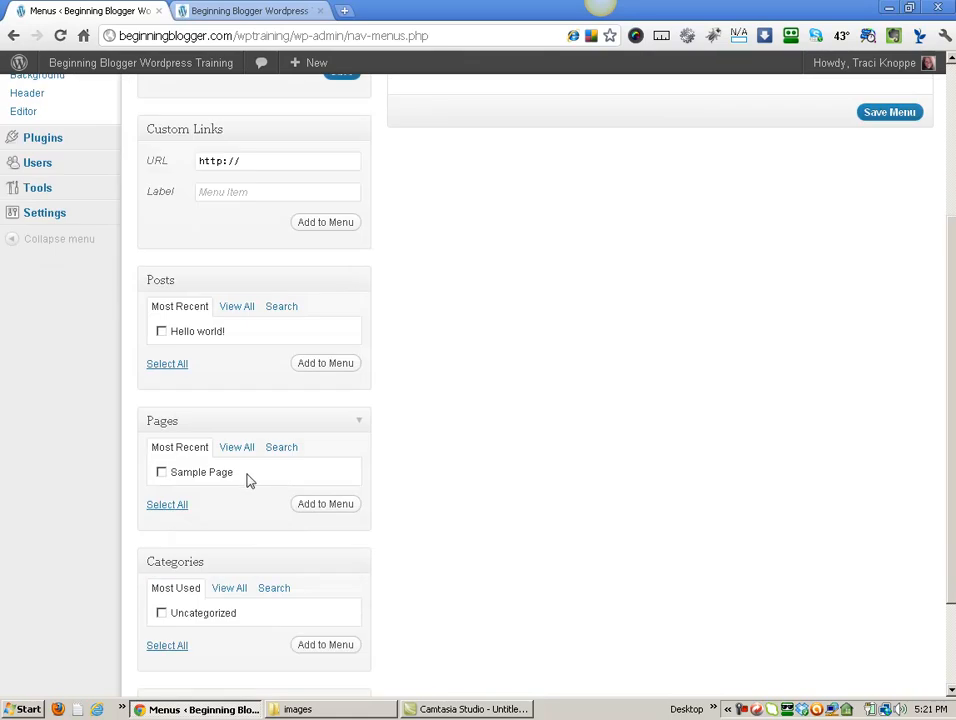
scroll(203, 514, "down", 1)
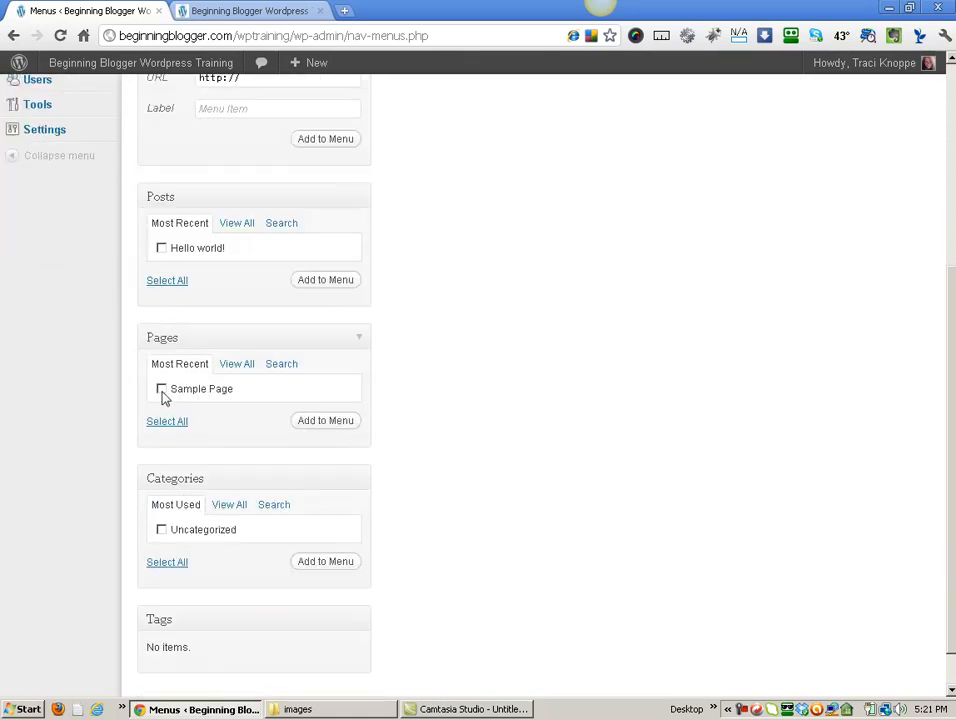
left_click(348, 422)
scroll(638, 399, "up", 4)
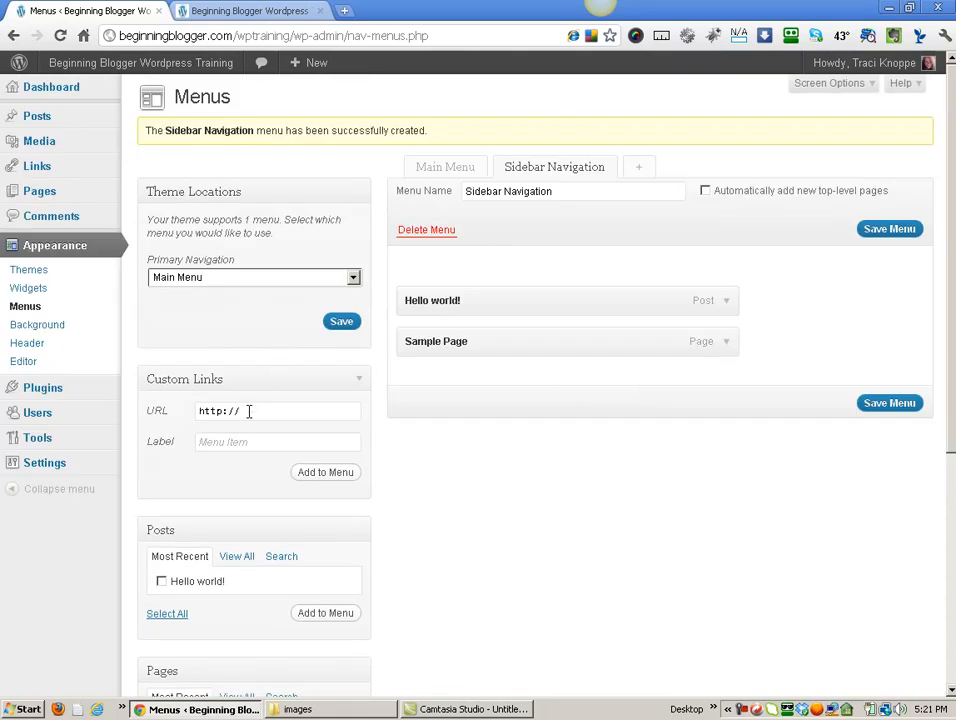
left_click_drag(249, 411, 198, 411)
type("htt")
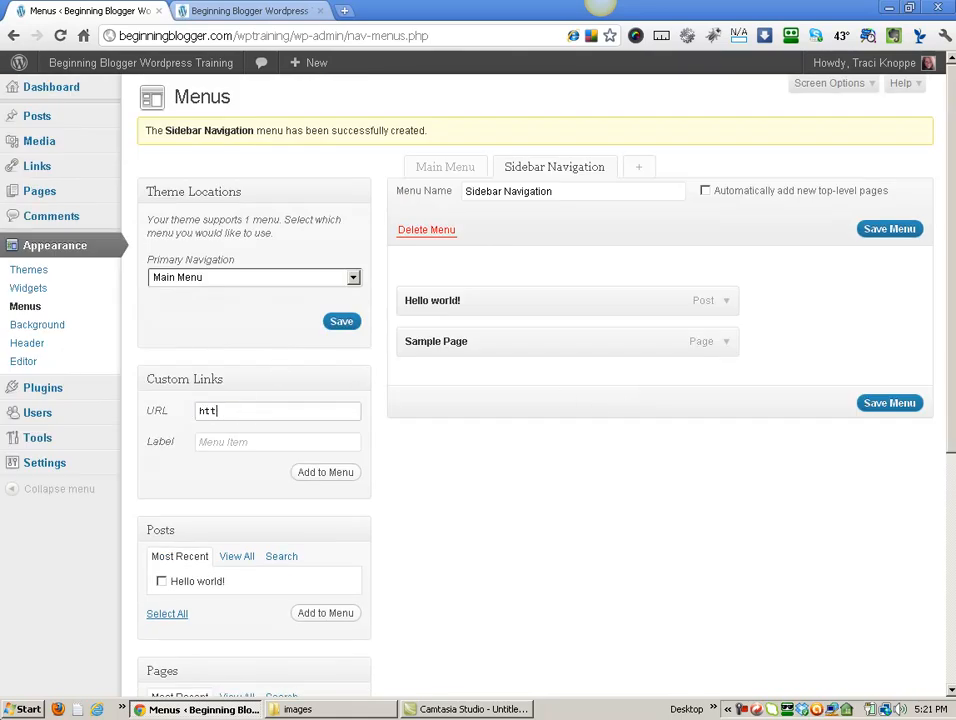
type("p://beginningblogger.com")
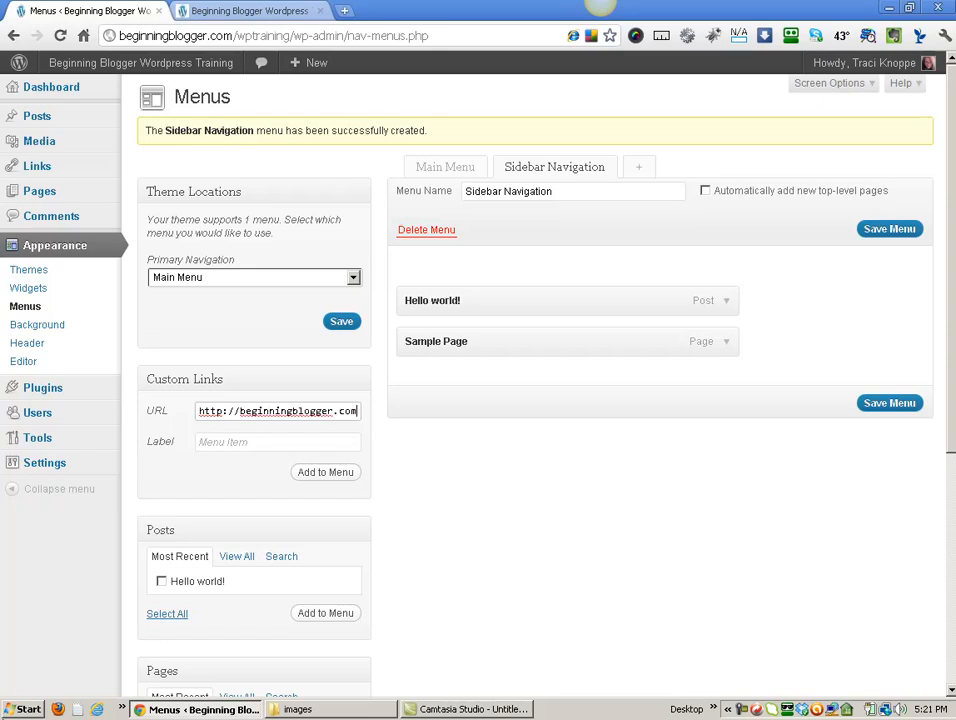
key("super")
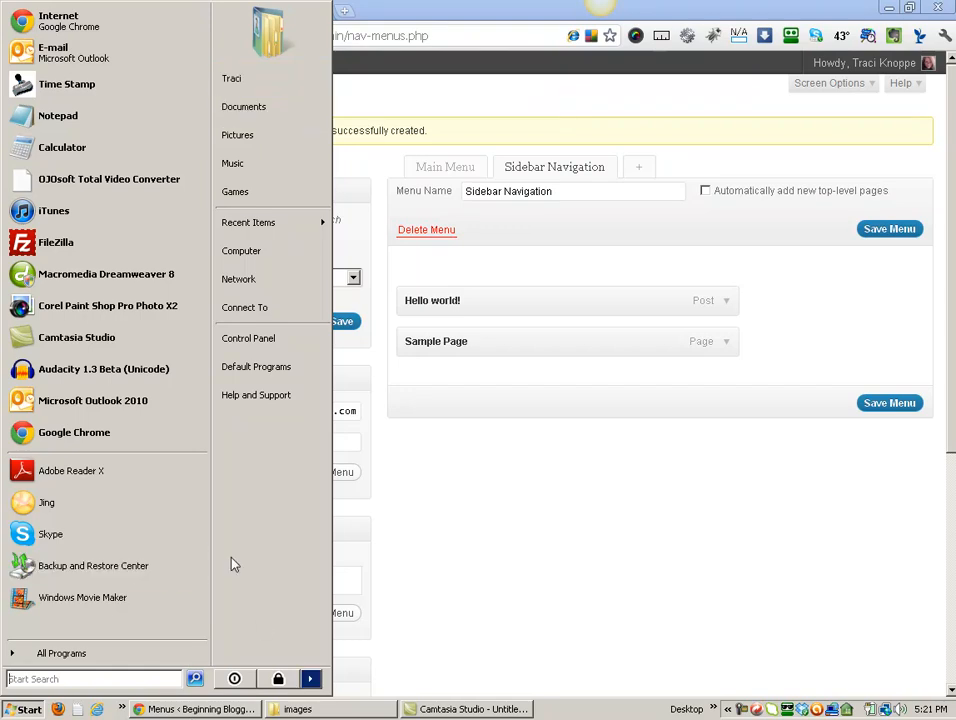
left_click(345, 438)
left_click(340, 437)
type("Begin")
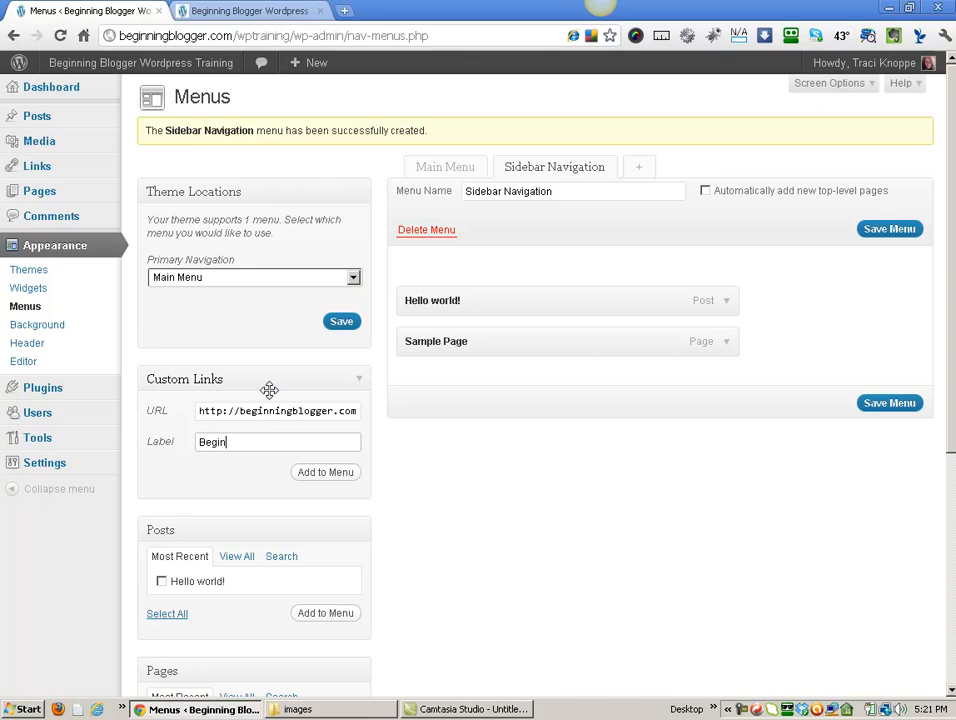
type("ning Blogger")
left_click(341, 474)
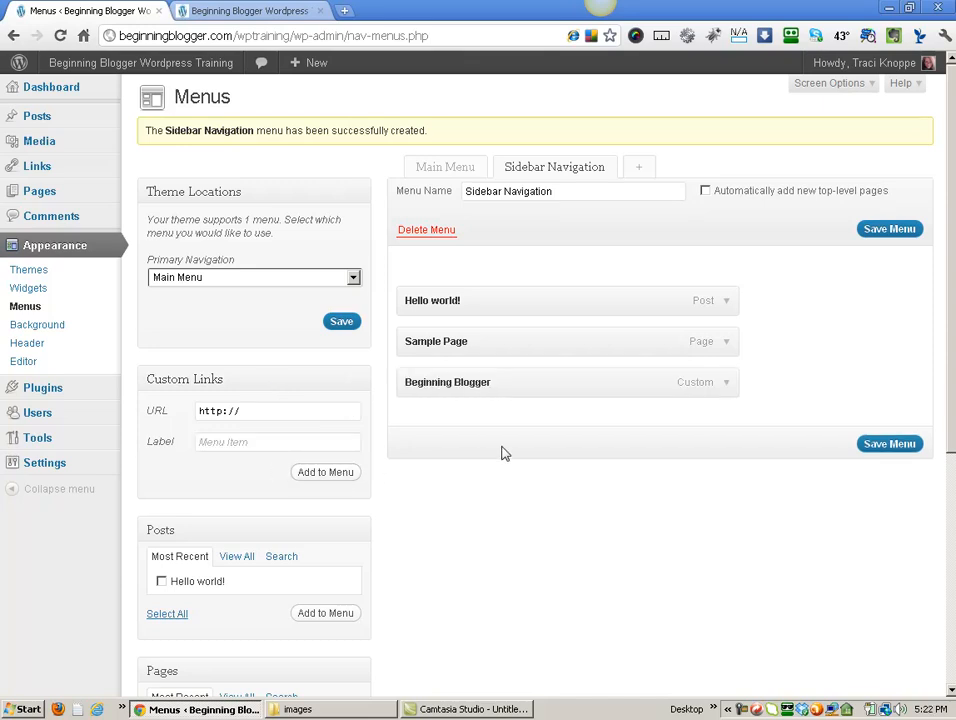
- Set the Beginning Blogger item to open in a new window/tab, review the other two items' settings, and save the menu
left_click(729, 386)
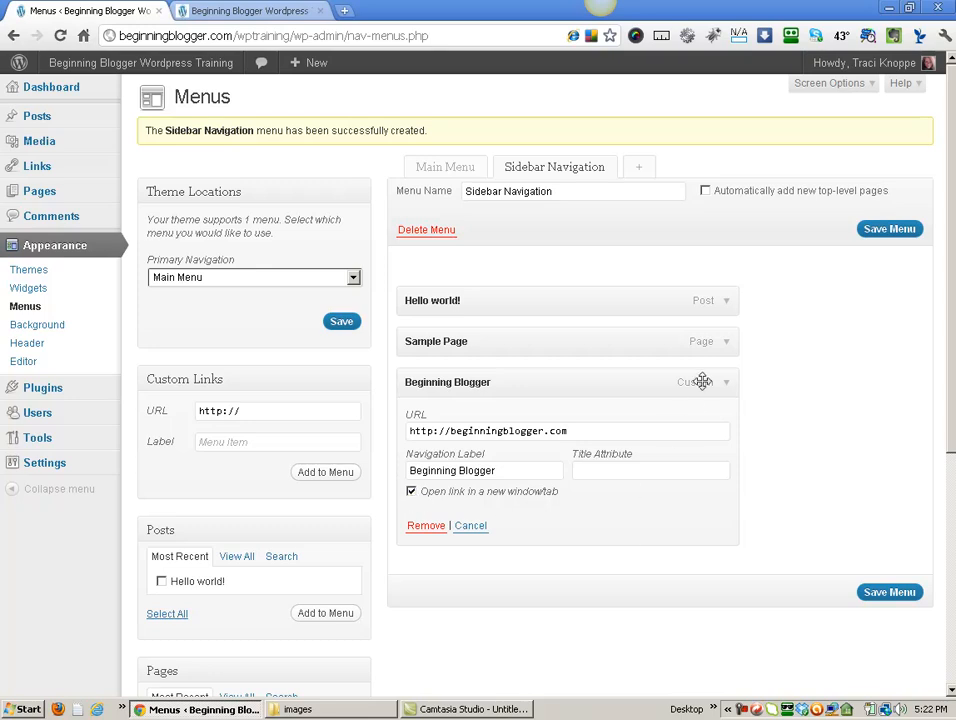
left_click(728, 344)
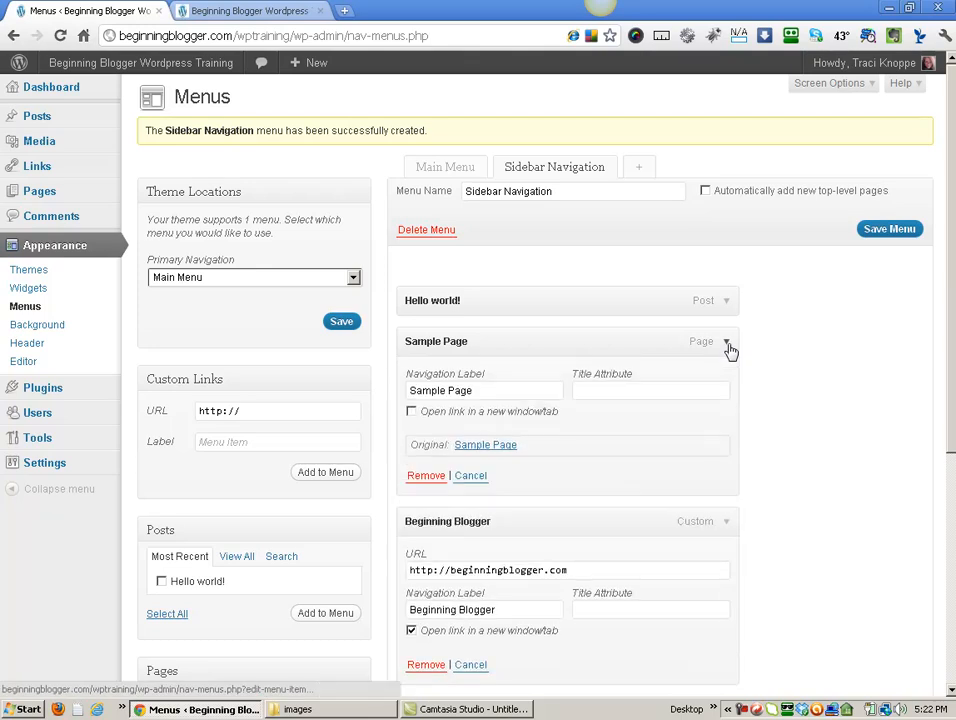
left_click(728, 343)
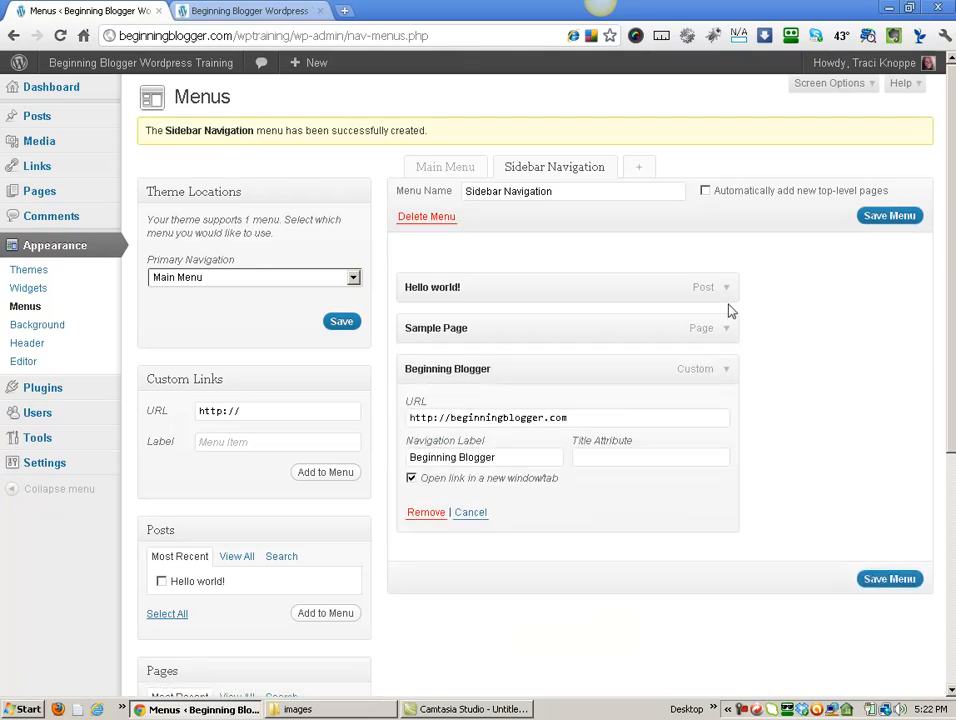
left_click(727, 288)
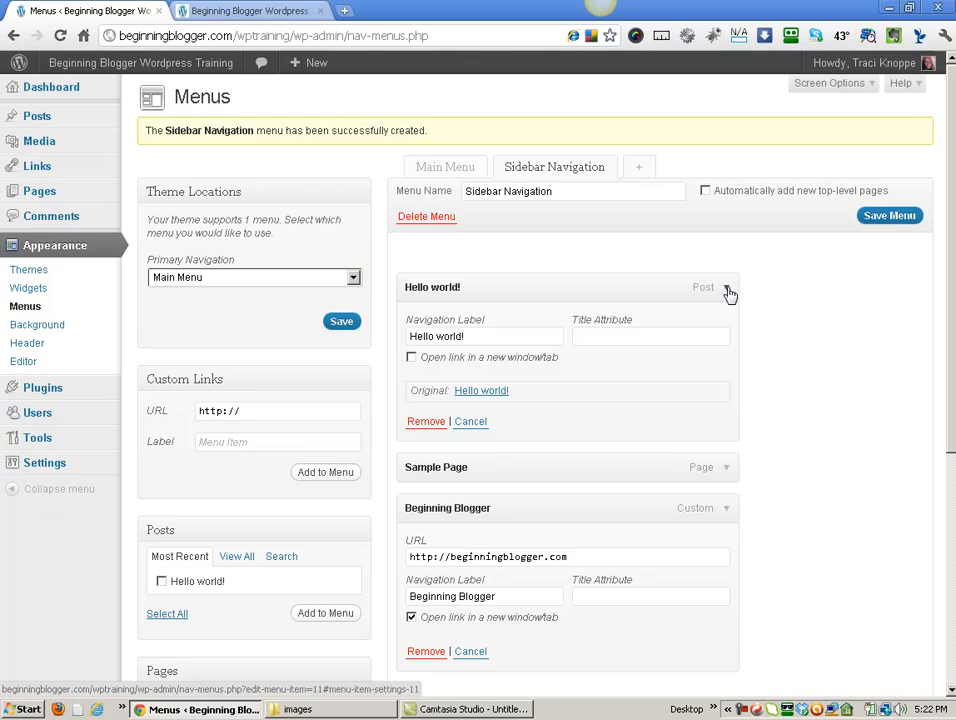
left_click(728, 290)
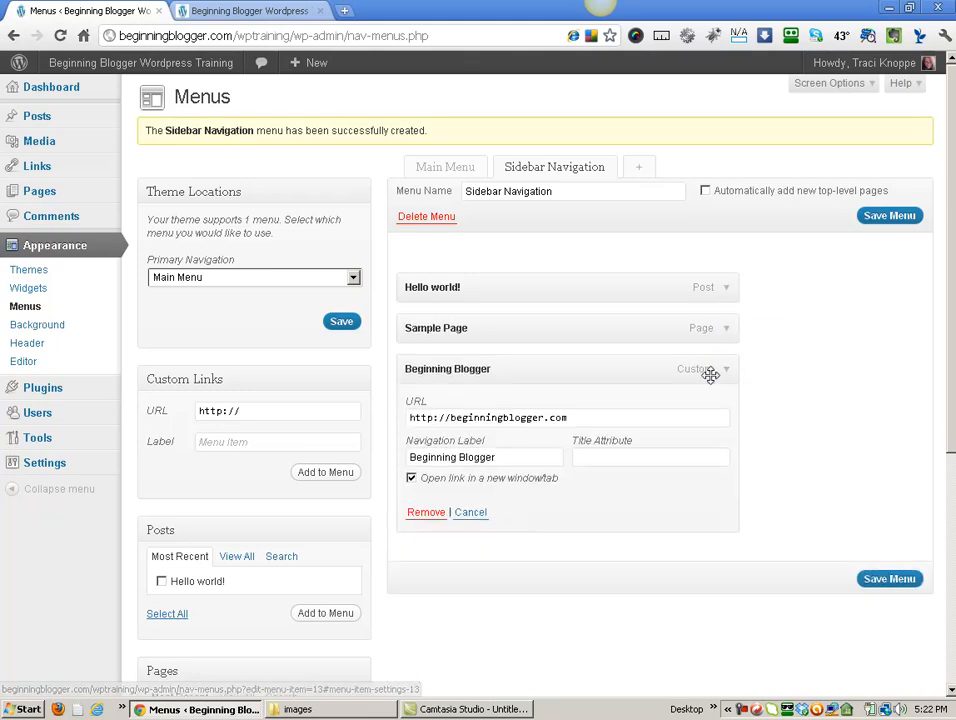
left_click(885, 581)
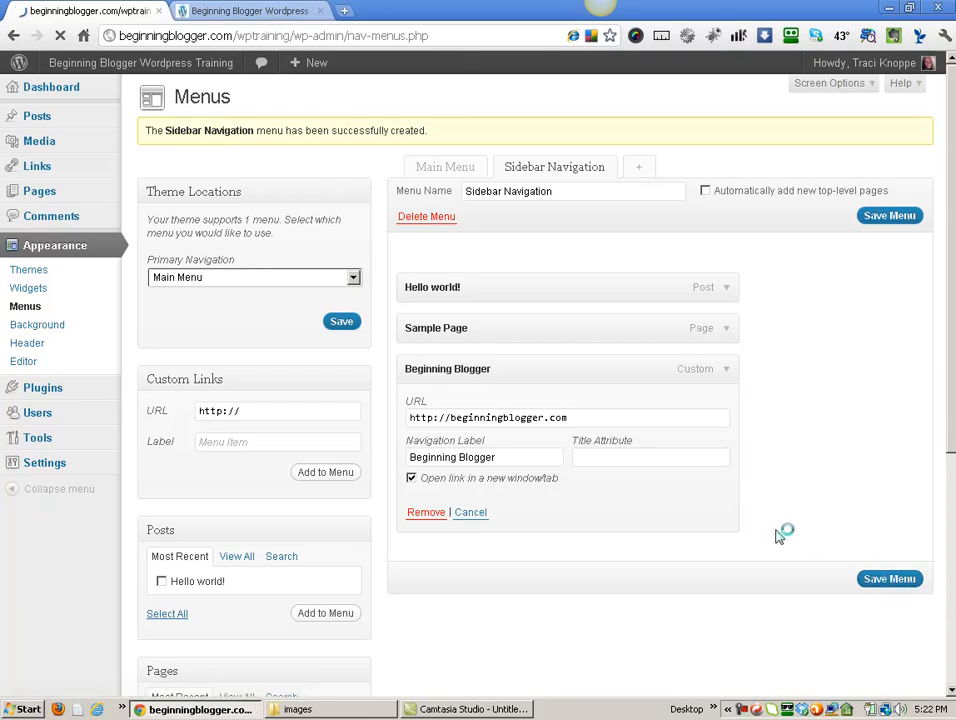
- Open the Widgets page in a separate browser tab and switch to it
right_click(40, 290)
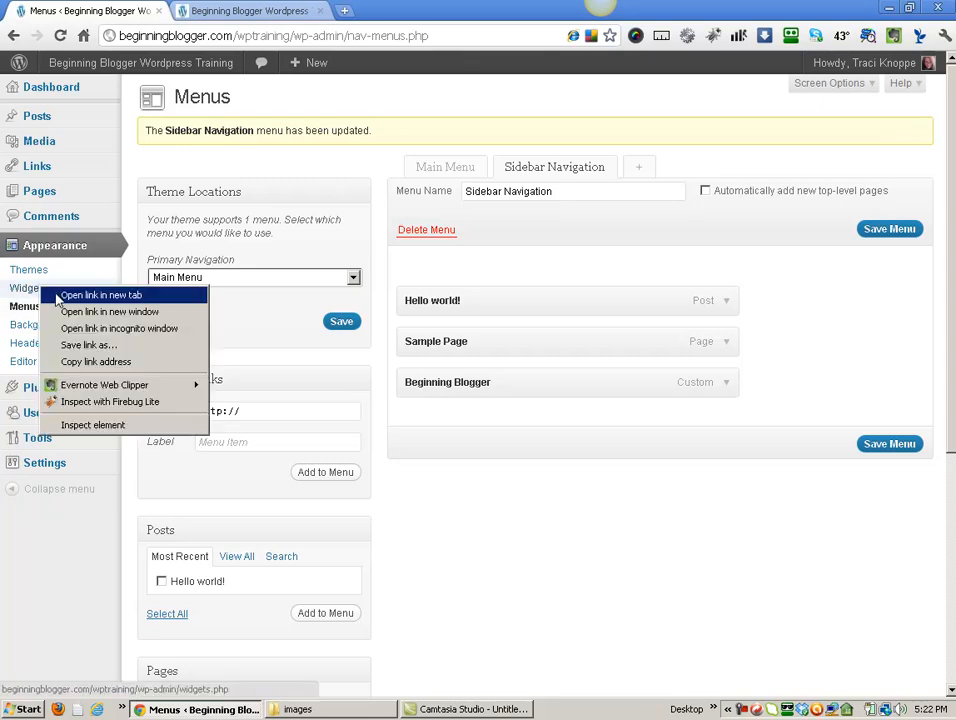
left_click(60, 296)
left_click_drag(407, 11, 262, 15)
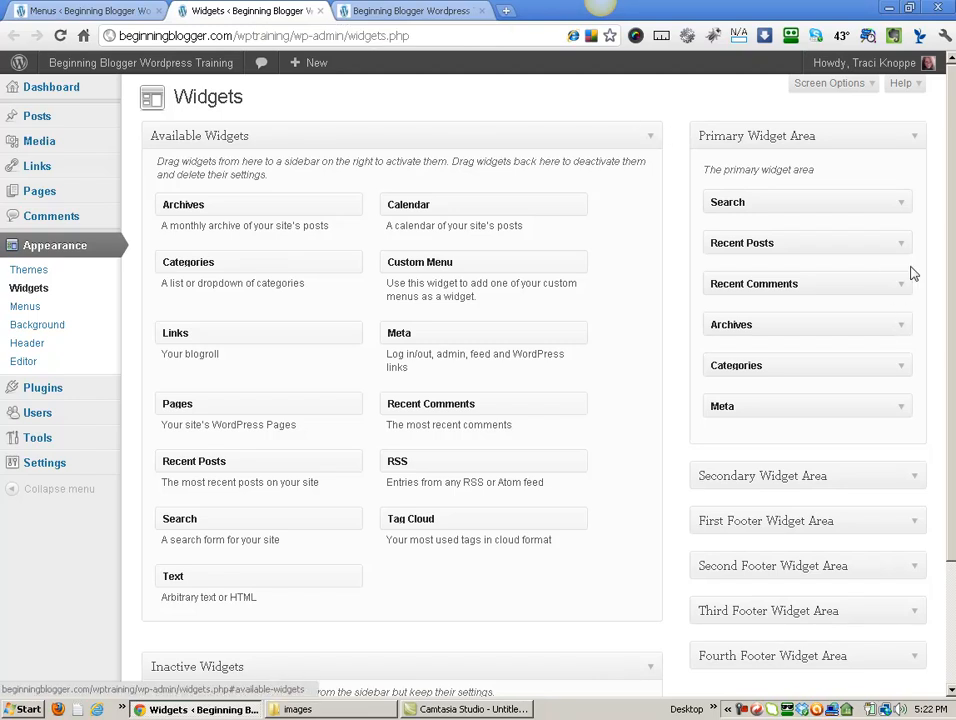
- Move Recent Posts, Recent Comments, Categories, Meta and Archives from the Primary Widget Area to Inactive Widgets
scroll(773, 236, "down", 1)
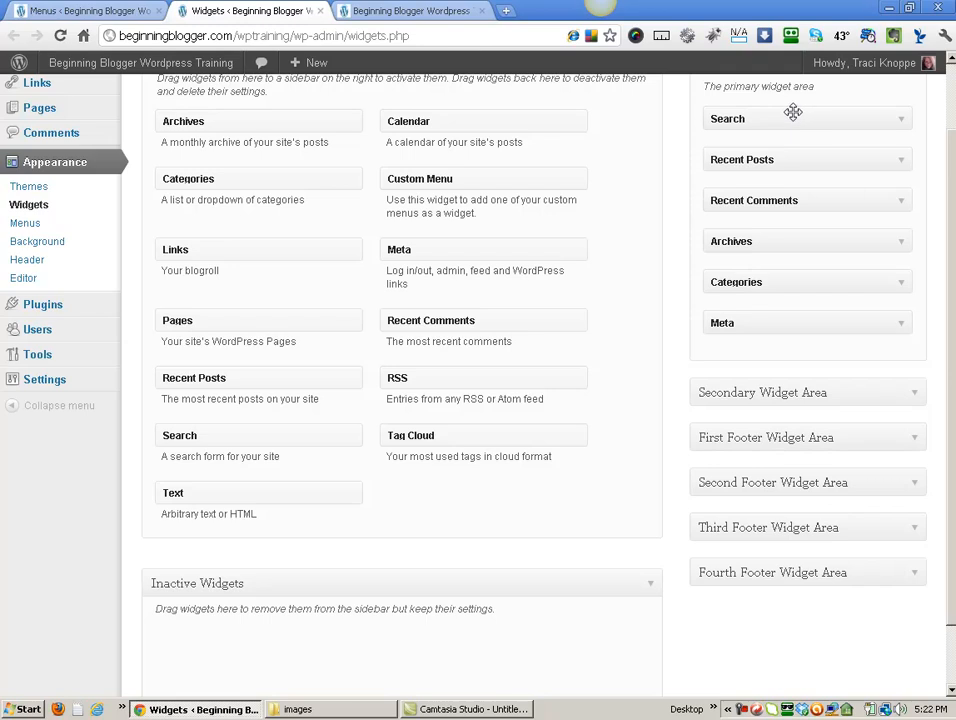
left_click_drag(783, 157, 478, 662)
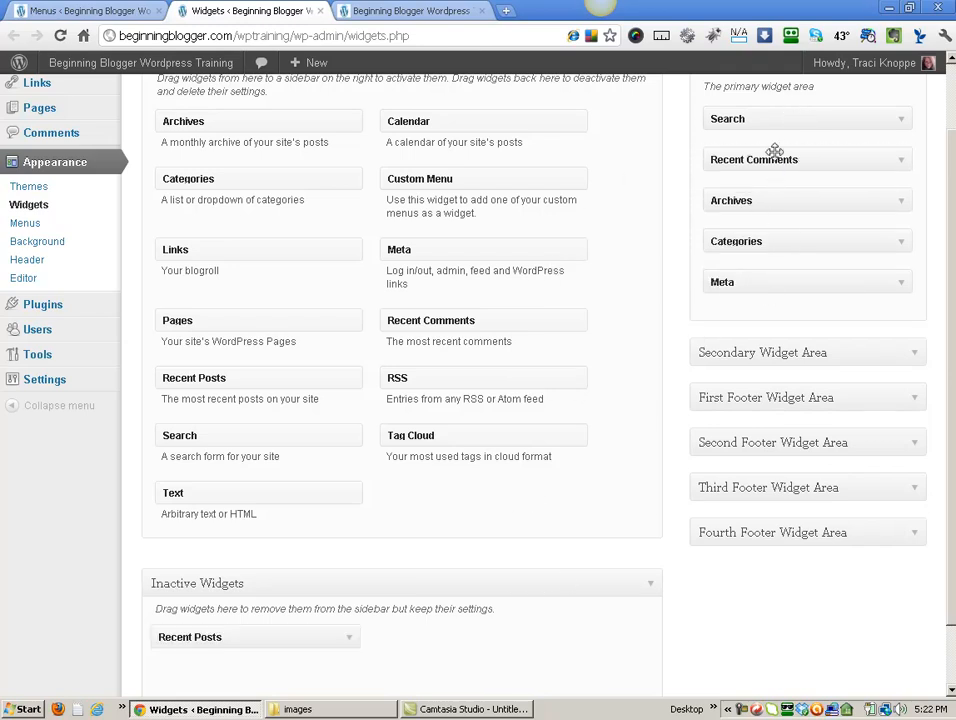
left_click_drag(773, 157, 432, 662)
left_click_drag(781, 205, 460, 654)
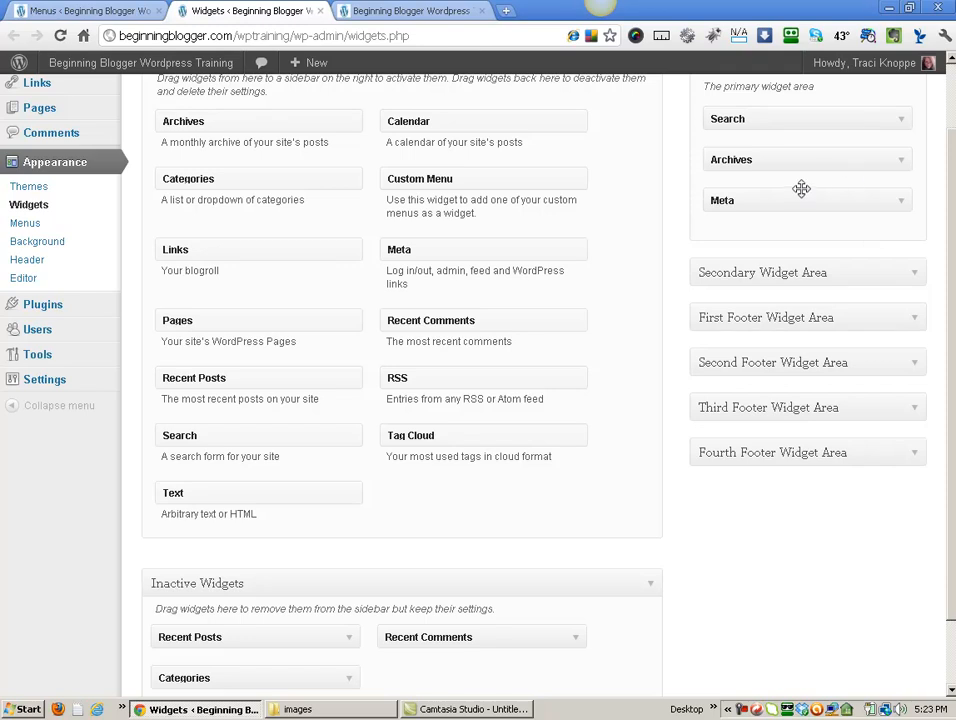
left_click_drag(800, 198, 470, 670)
left_click_drag(755, 159, 530, 637)
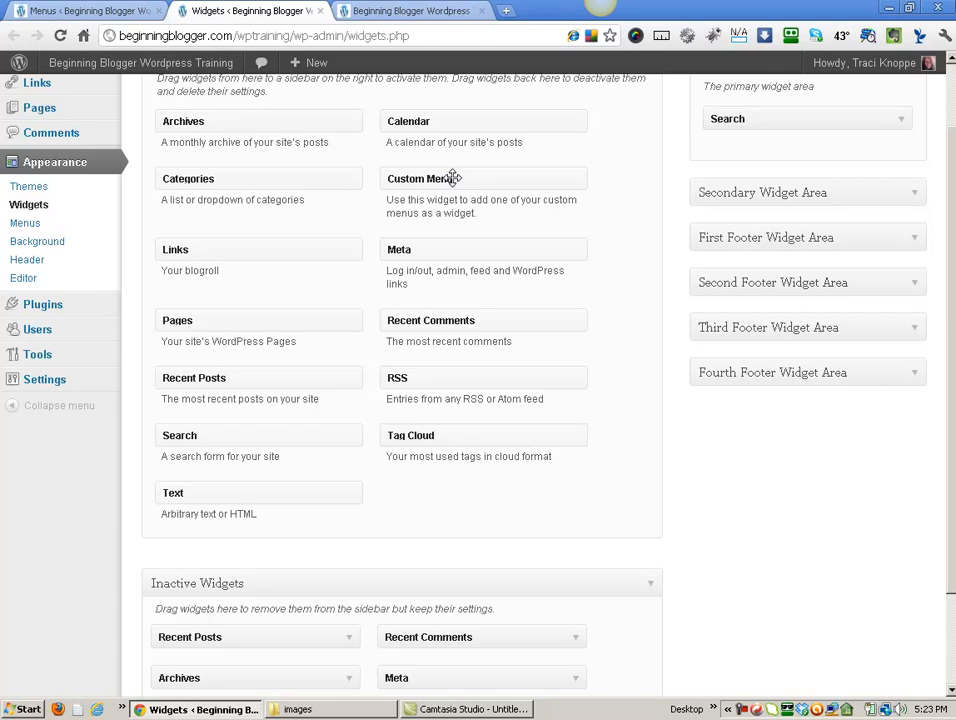
- Add a Custom Menu widget below Search in the Primary Widget Area, using the Sidebar Navigation menu and title "Navigation", and save it
left_click_drag(457, 179, 783, 156)
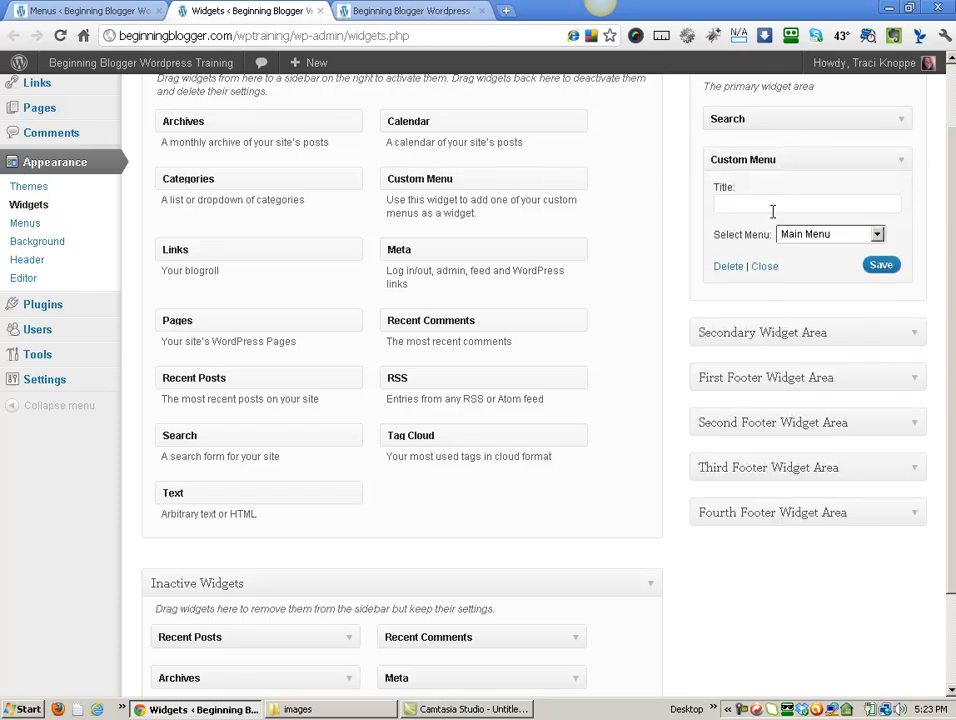
left_click(878, 234)
left_click(866, 267)
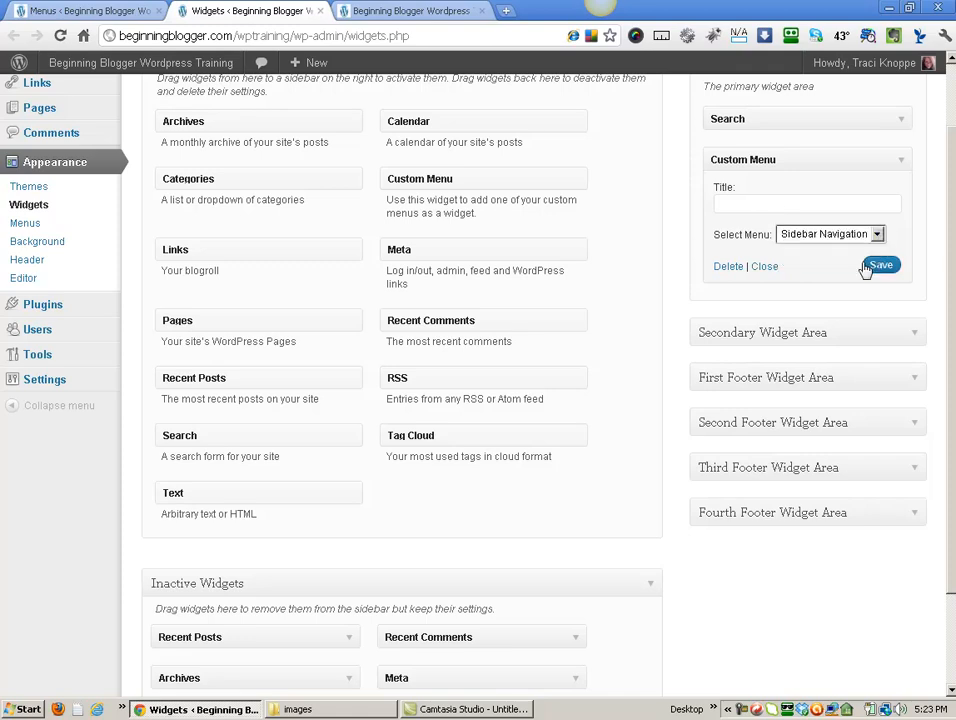
left_click(749, 203)
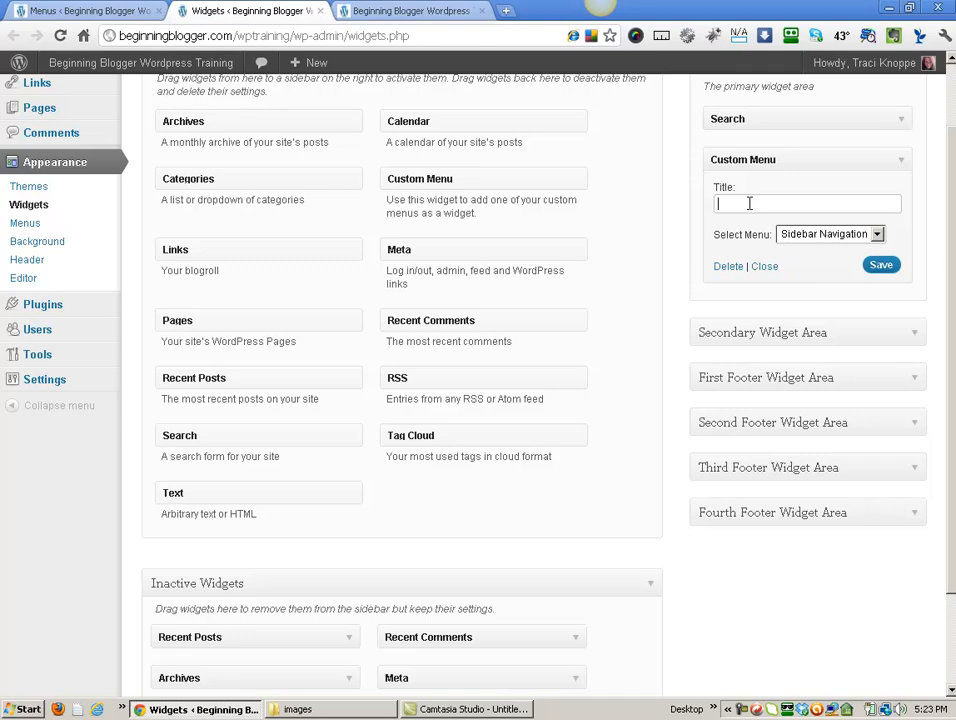
type("Navigation")
left_click(884, 267)
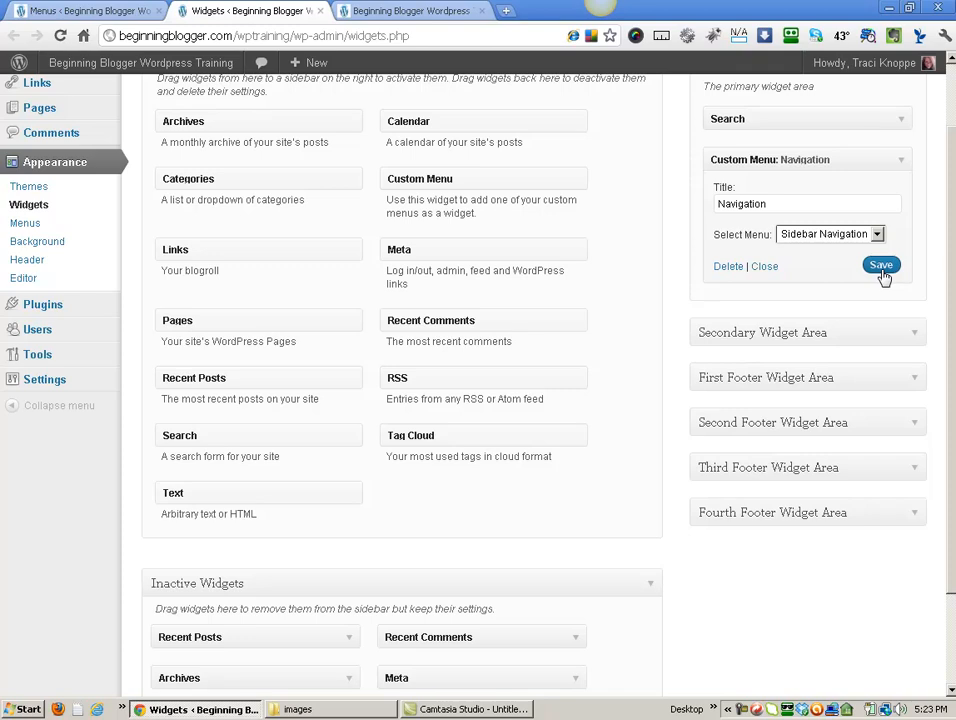
- Reload the public site to check the sidebar's Navigation menu, and return to the Widgets page
left_click(371, 12)
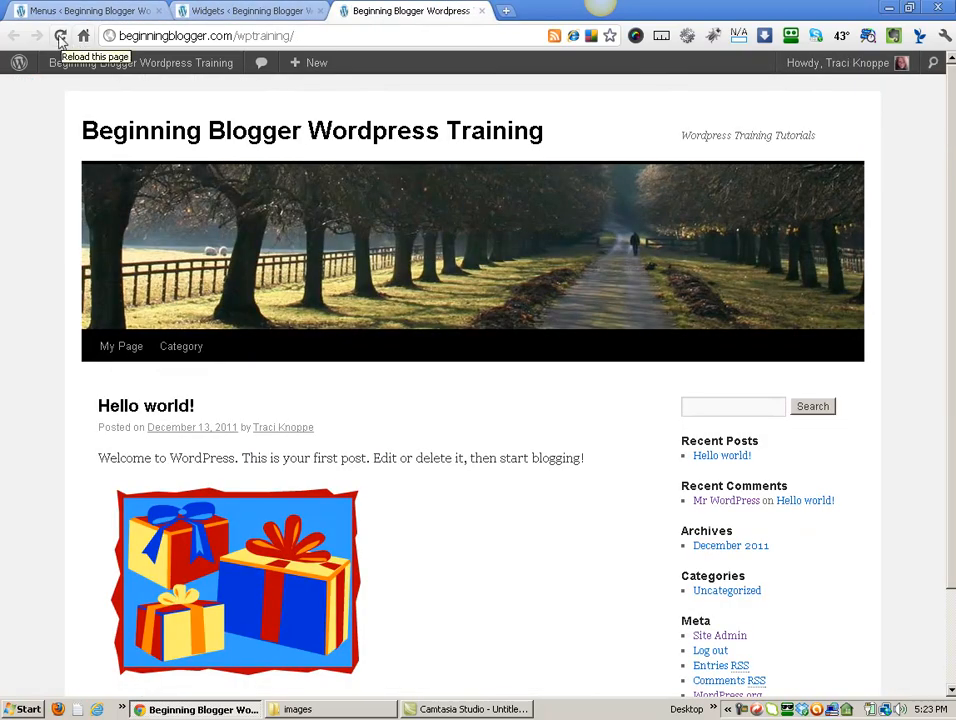
left_click(60, 35)
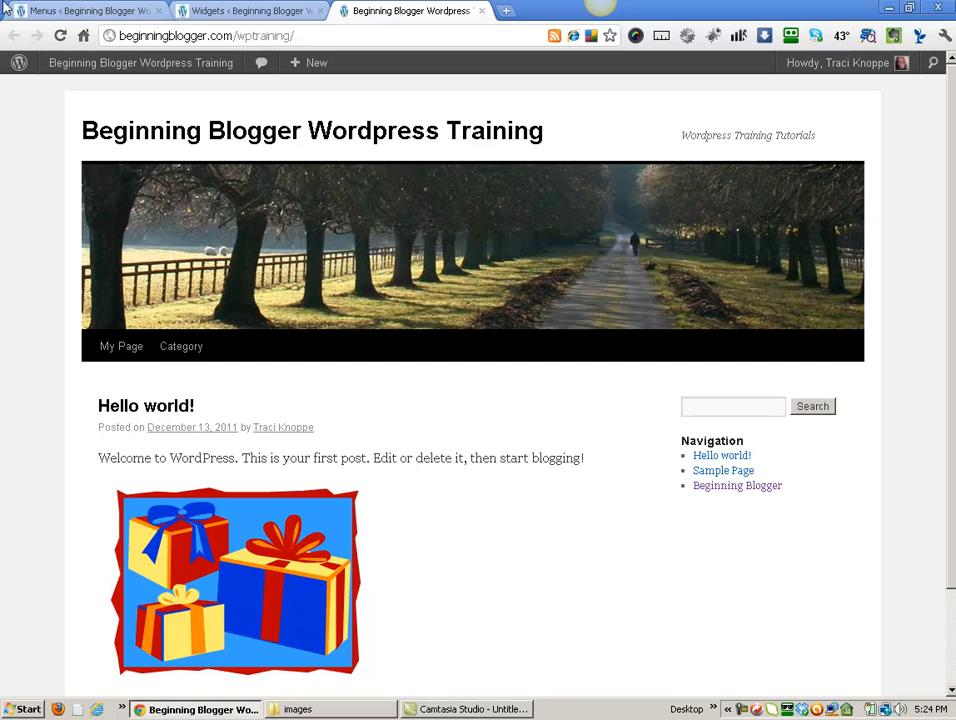
left_click(195, 11)
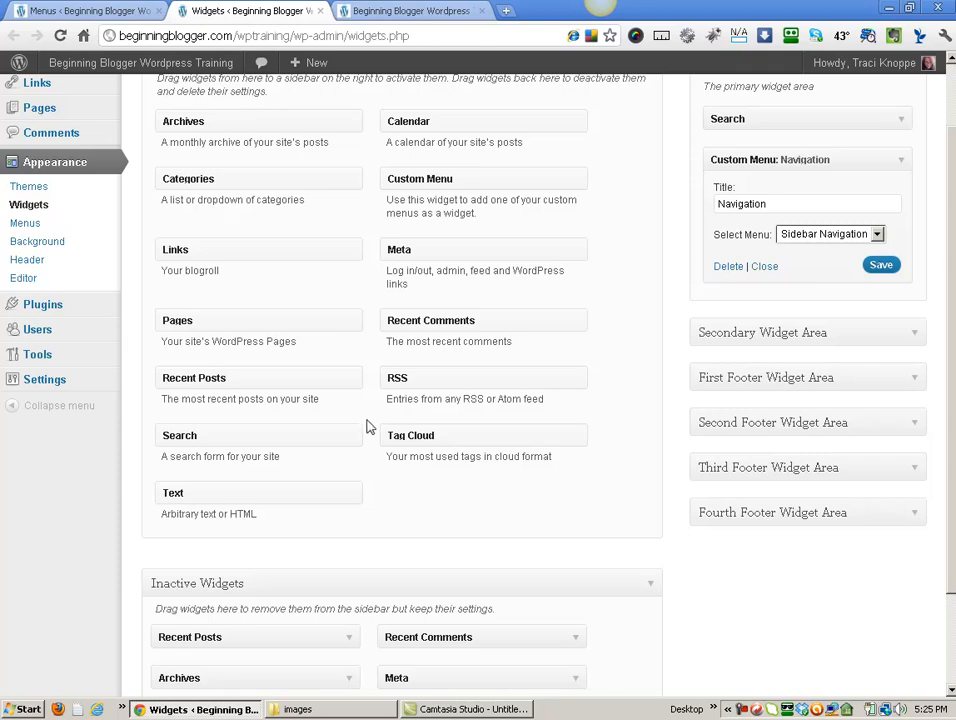
- Collapse the Navigation custom menu widget and view the public site down to its footer
left_click(764, 266)
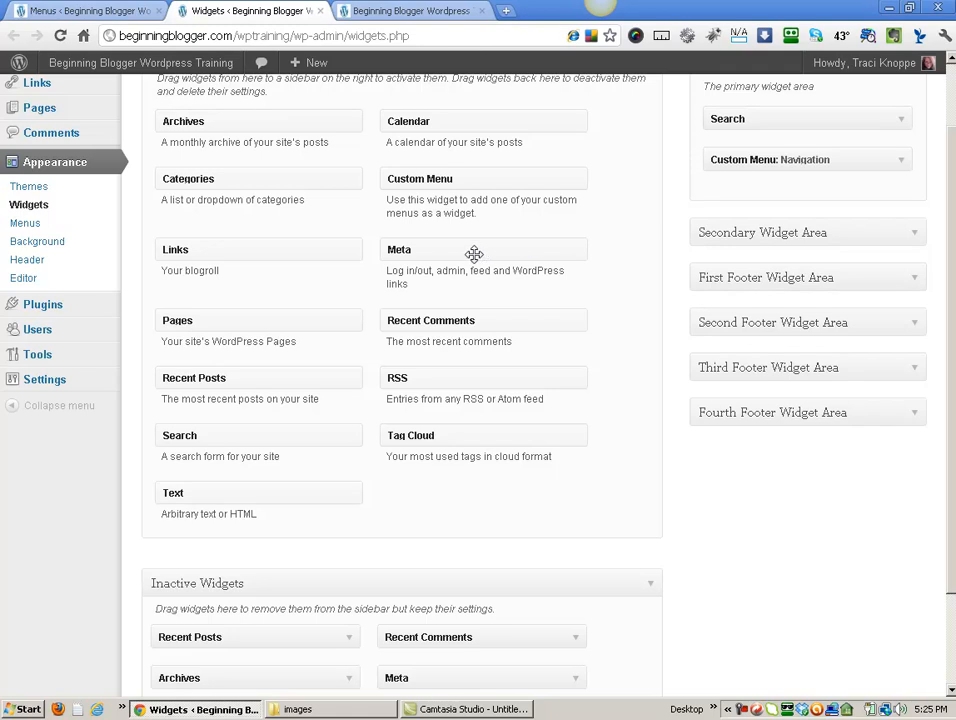
left_click(360, 11)
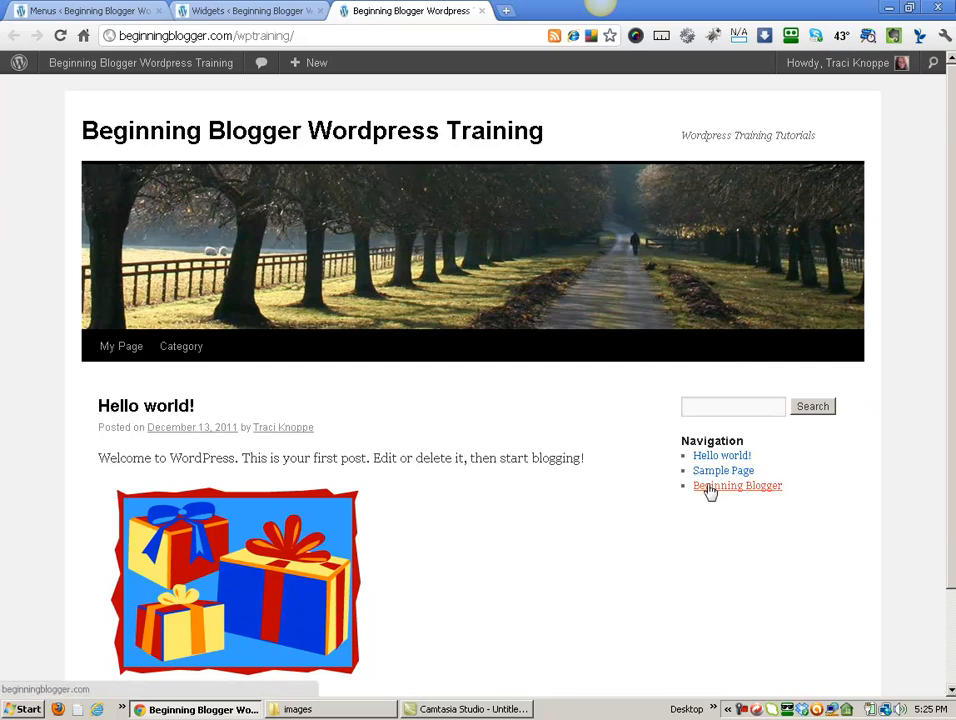
scroll(698, 492, "down", 2)
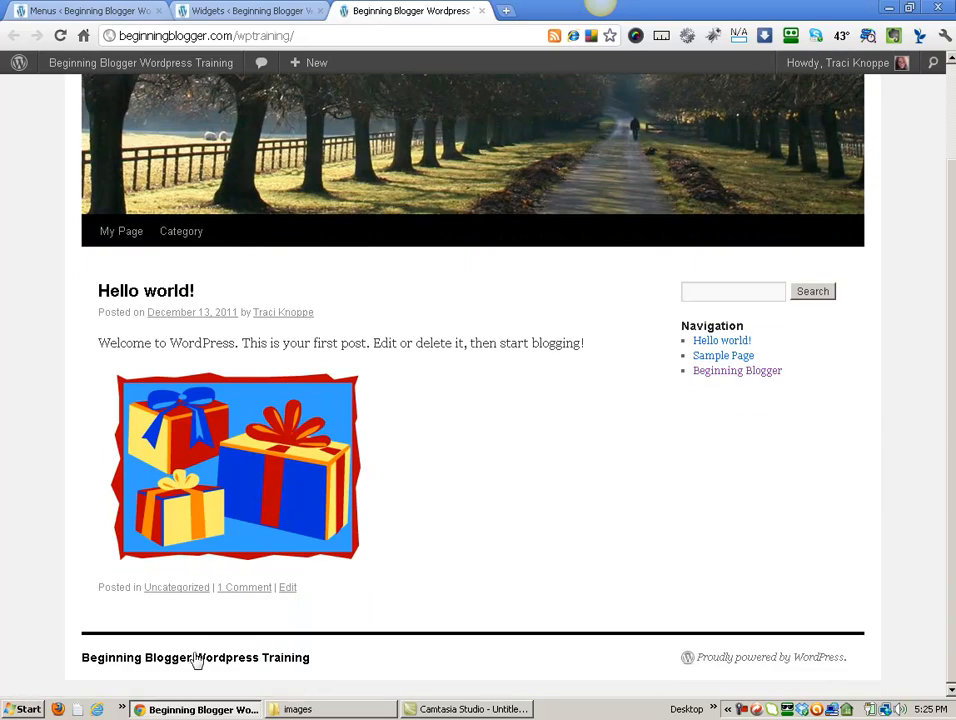
- Return from the public site to the WordPress admin and open the Dashboard home page
mouse_move(157, 138)
left_click(220, 14)
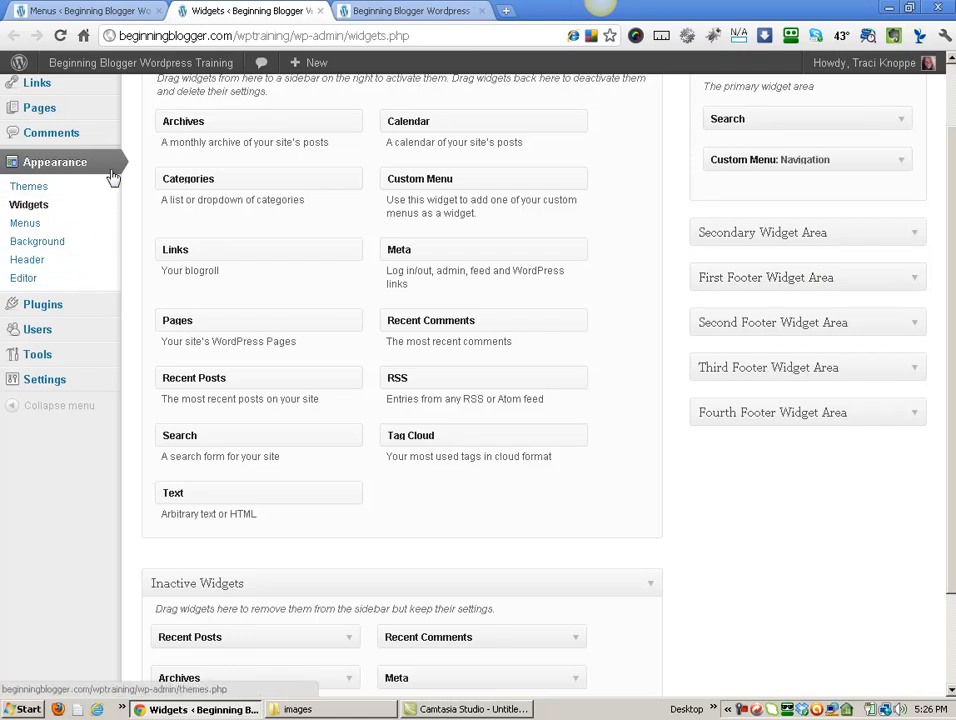
scroll(64, 172, "up", 2)
mouse_move(62, 203)
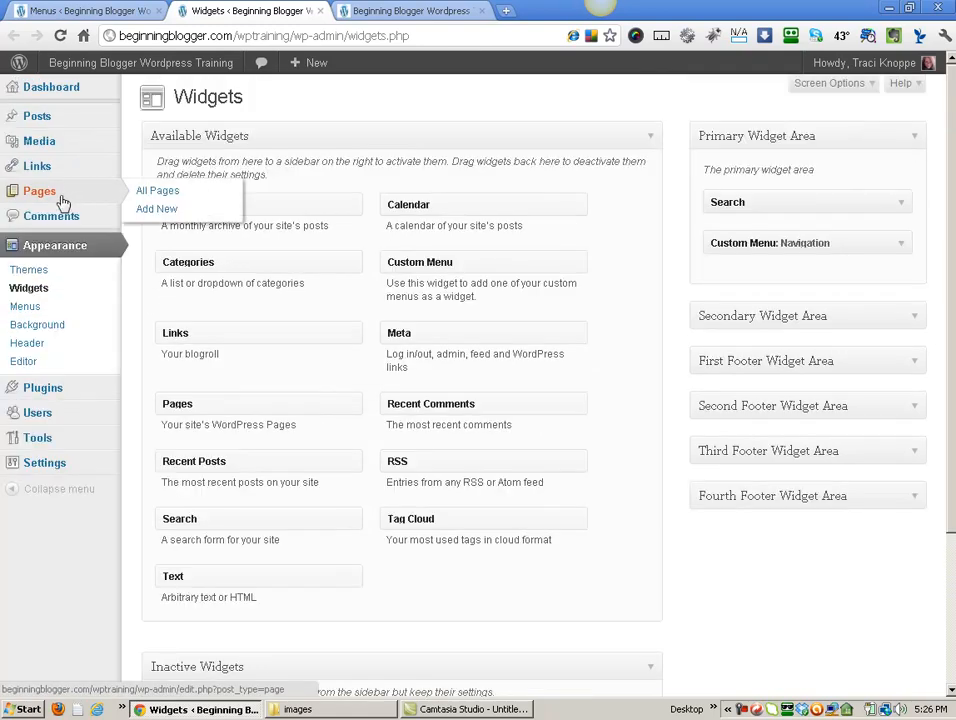
left_click(45, 92)
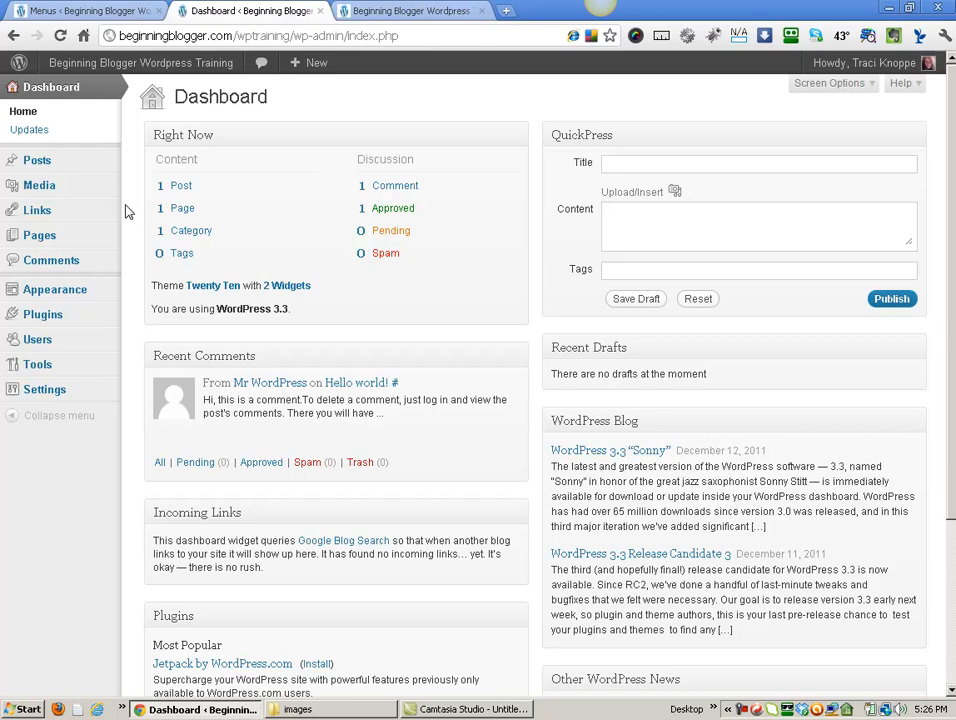
mouse_move(66, 250)
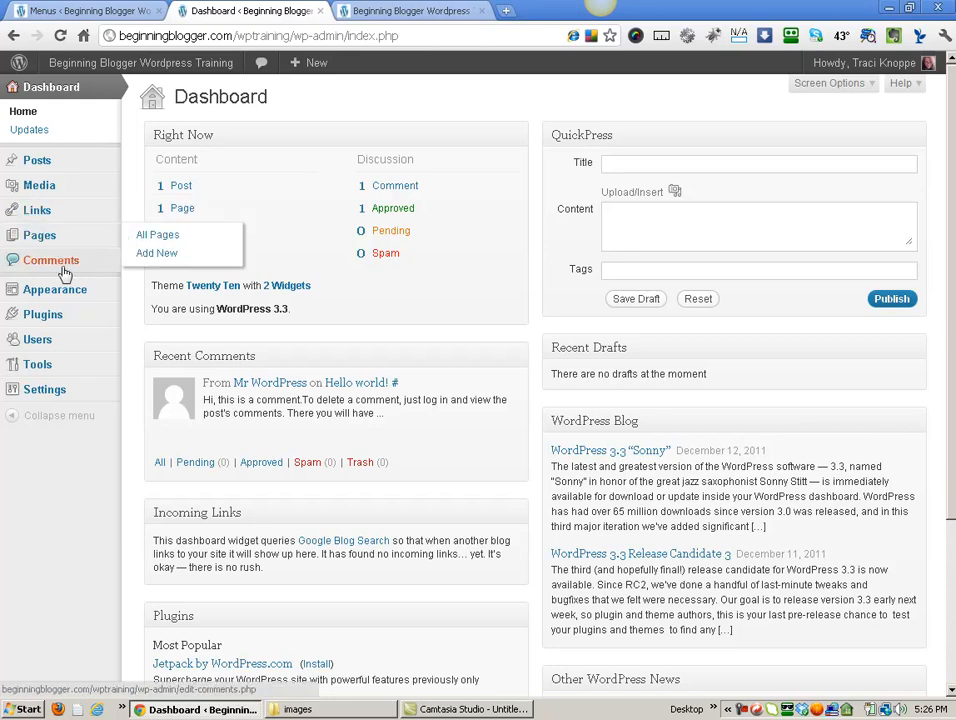
mouse_move(85, 305)
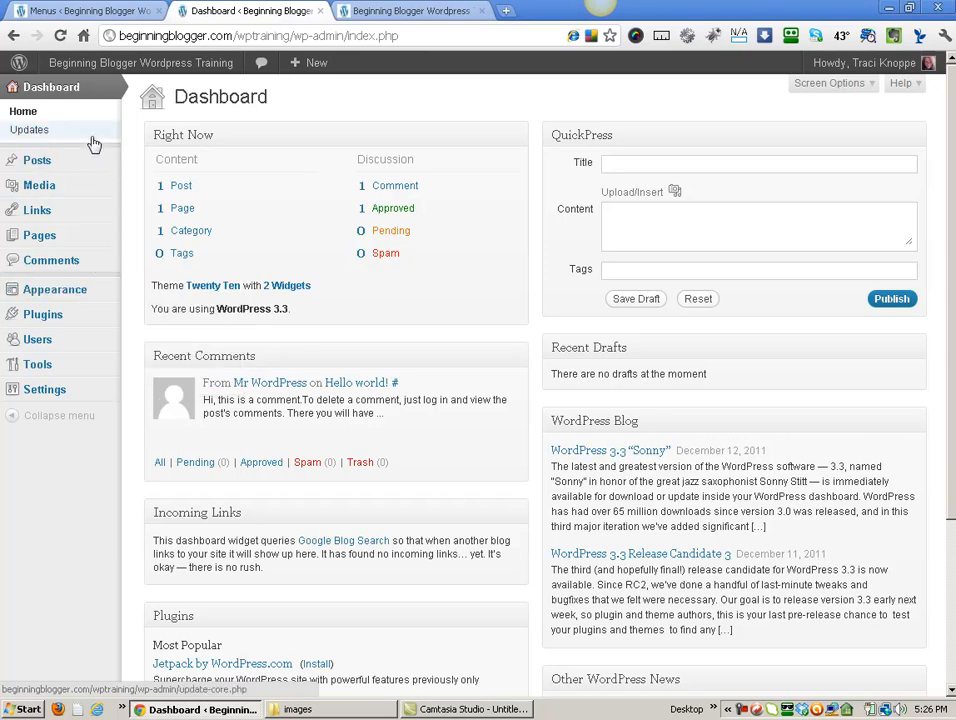
mouse_move(8, 350)
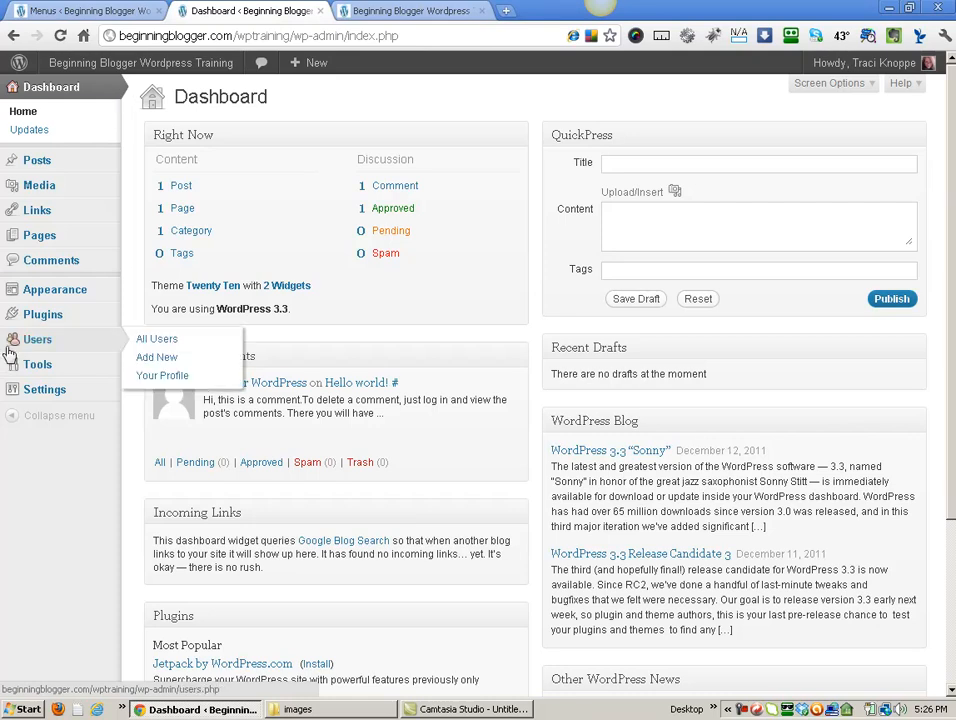